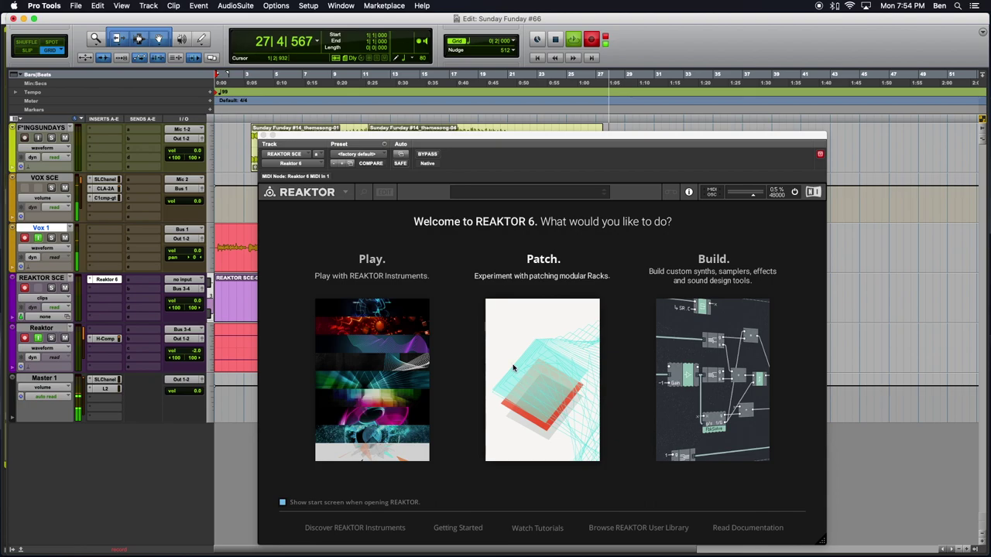
Open a new modular patching rack in Reaktor 6 and reposition the plug-in window
left_click(521, 373)
left_click_drag(475, 144, 411, 119)
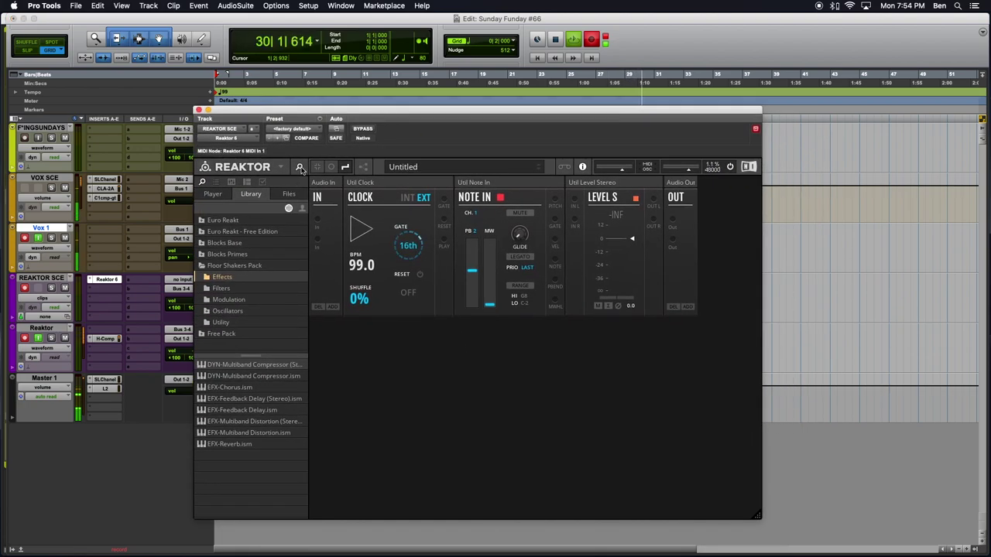
Examine the blocks in the Floor Shakers Pack's Filters, Modulation, Oscillators, Utility and Effects folders, and close the library browser
left_click(229, 289)
left_click(230, 299)
left_click(230, 312)
left_click(228, 322)
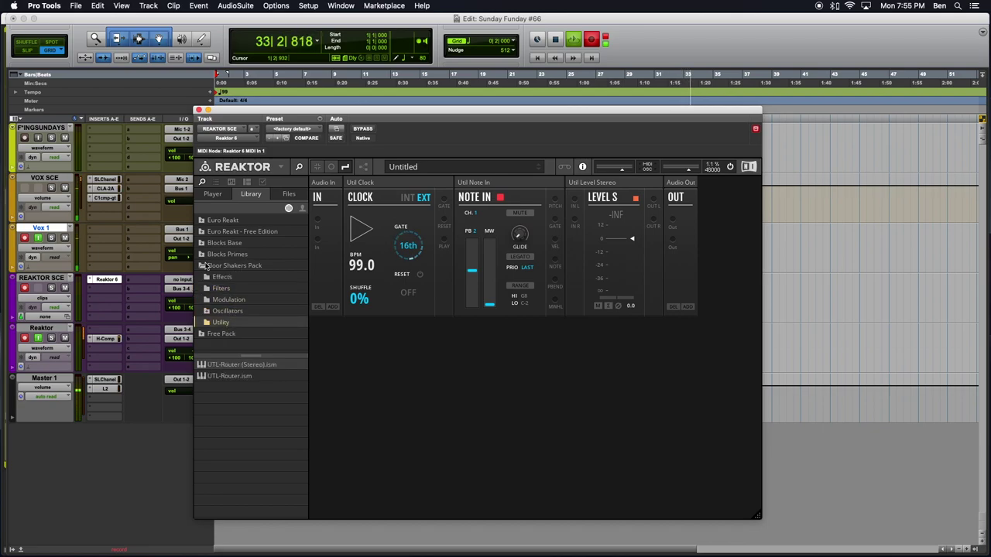
left_click(227, 312)
left_click(226, 300)
left_click(222, 278)
left_click(219, 288)
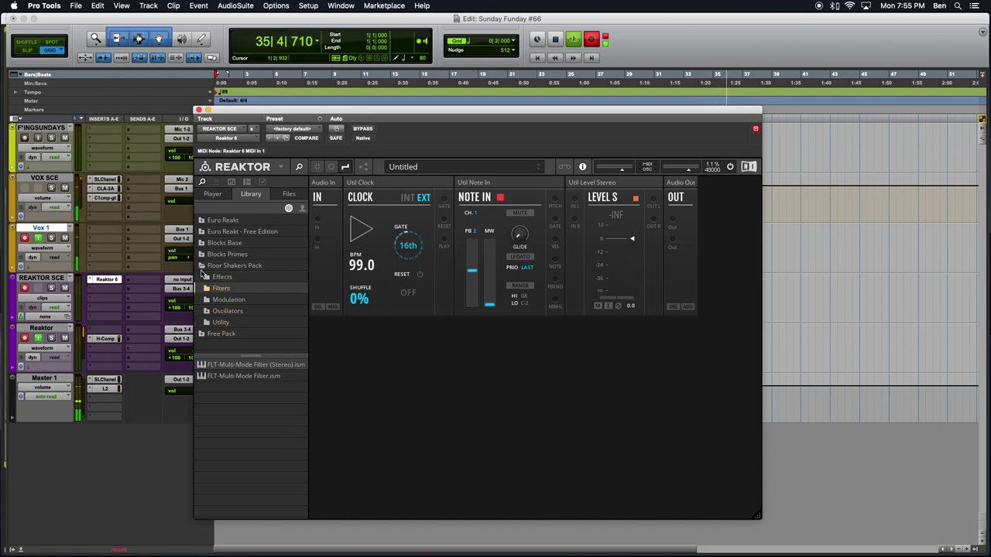
left_click(203, 266)
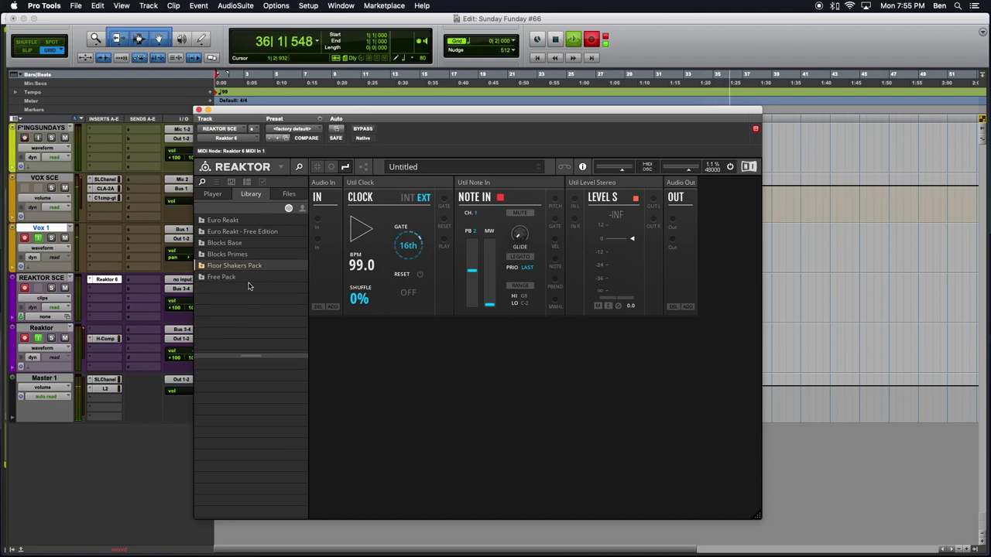
left_click(299, 167)
Move the Clock block to a second rack row and the Level Stereo and Audio Out blocks to a third row
left_click_drag(326, 111, 214, 106)
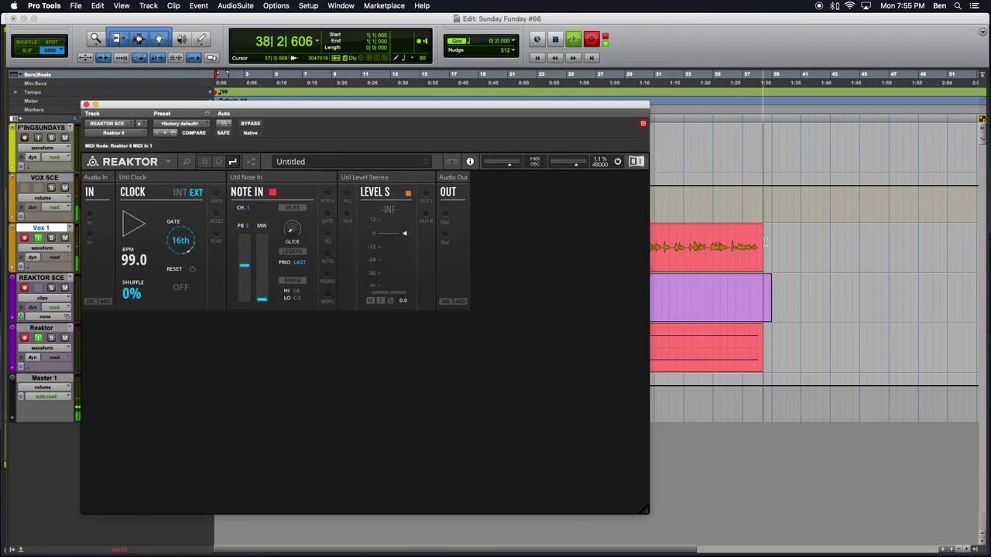
scroll(791, 243, "down", 3)
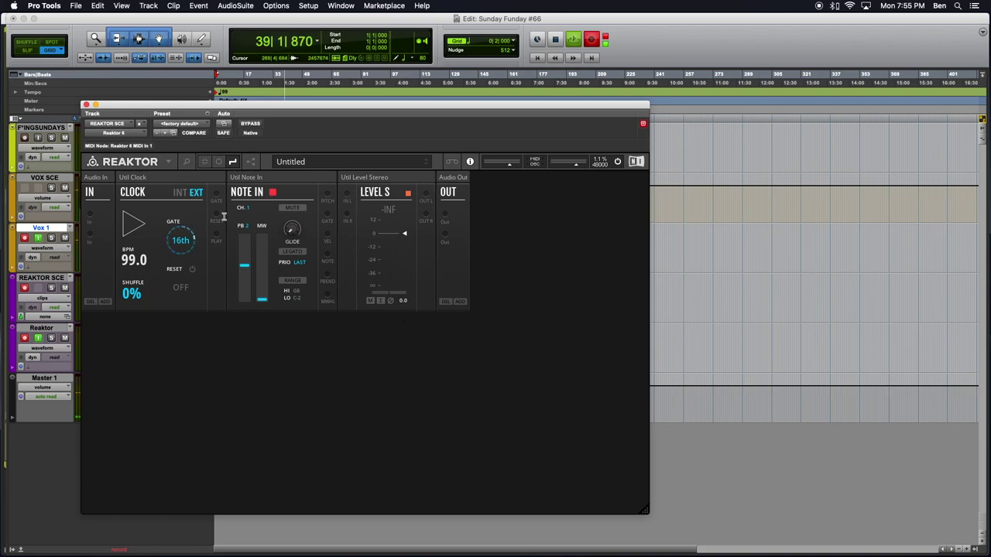
left_click(343, 188)
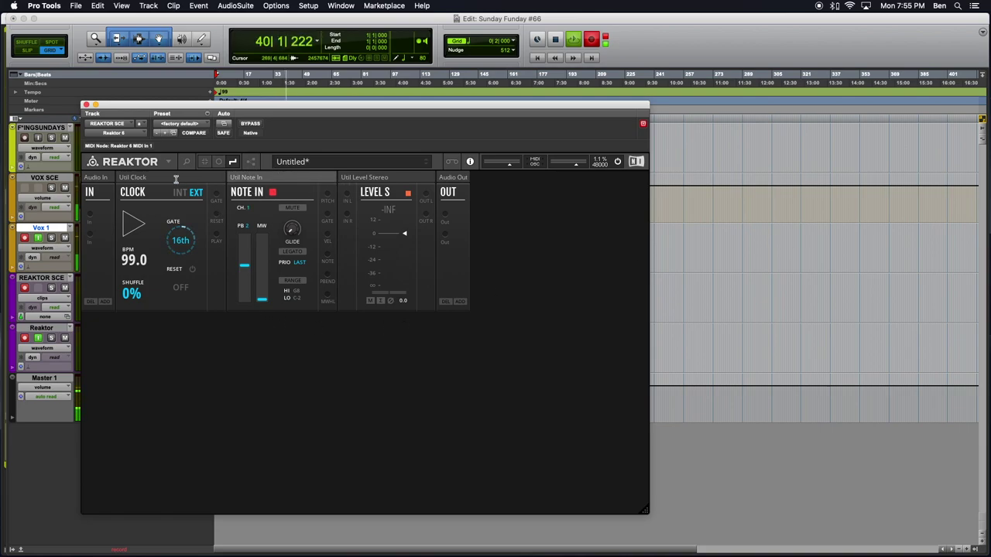
left_click_drag(178, 177, 143, 320)
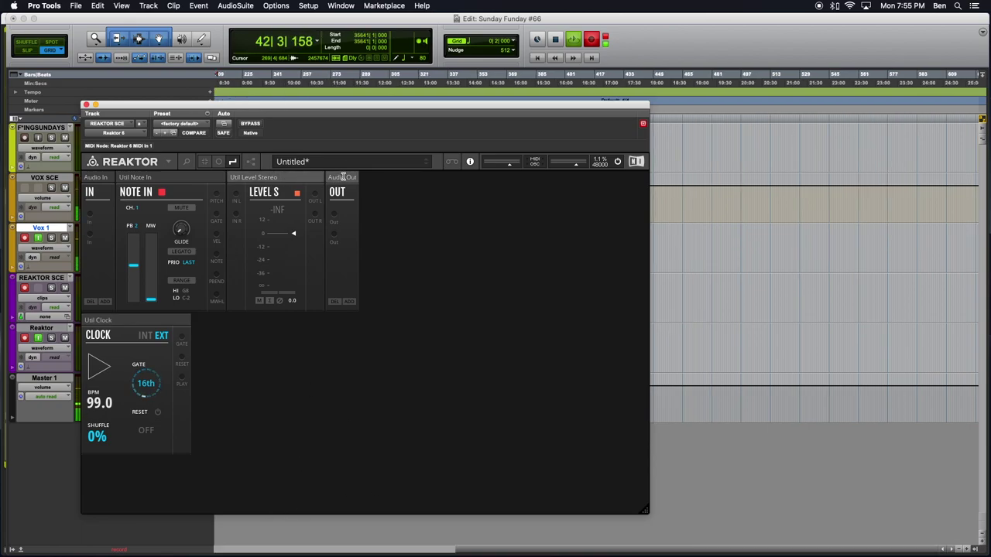
left_click_drag(284, 177, 136, 464)
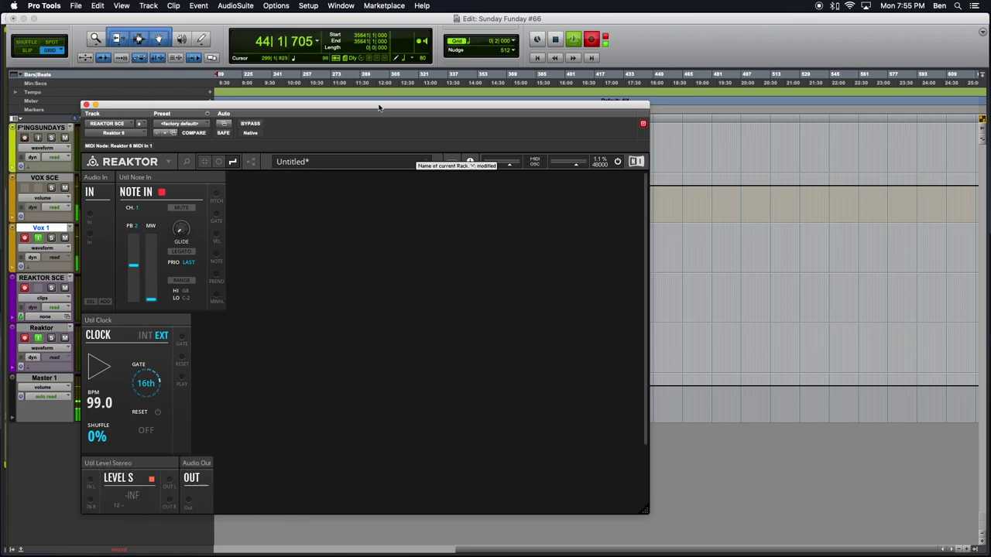
Reposition and enlarge the Reaktor window so all three rack rows fit in it
left_click_drag(380, 109, 367, 90)
left_click_drag(632, 489, 758, 546)
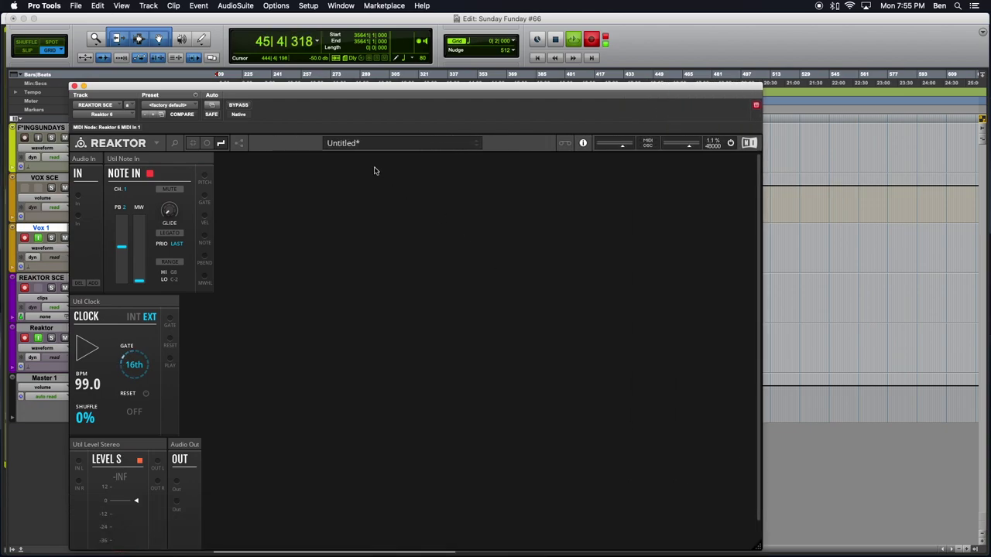
left_click_drag(317, 90, 316, 54)
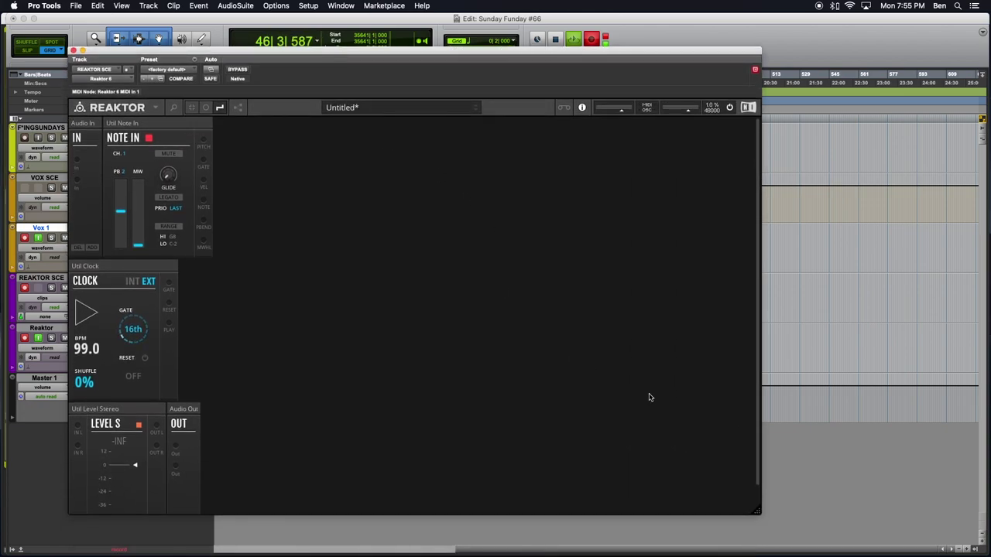
left_click_drag(757, 513, 787, 554)
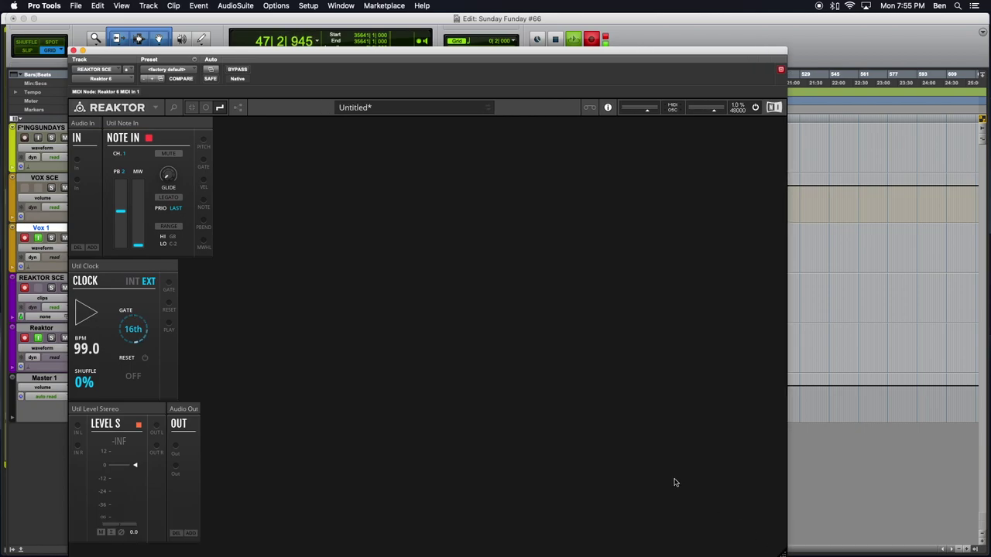
Add the Floor Shakers Pack OSC-Wavetable Basic block and place it after Note In in the first row
double_click(675, 483)
type("Fil")
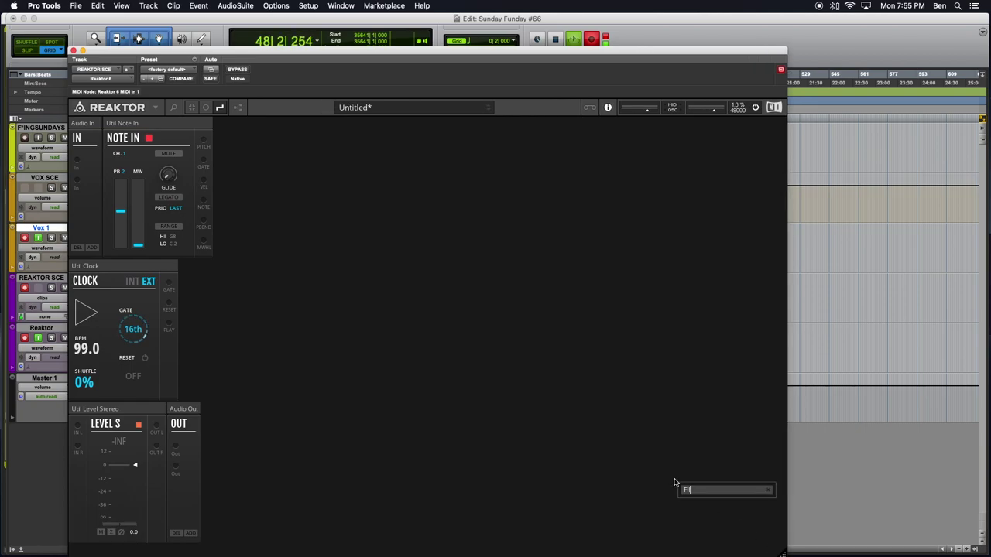
key("BackSpace")
key("BackSpace")
type("loor")
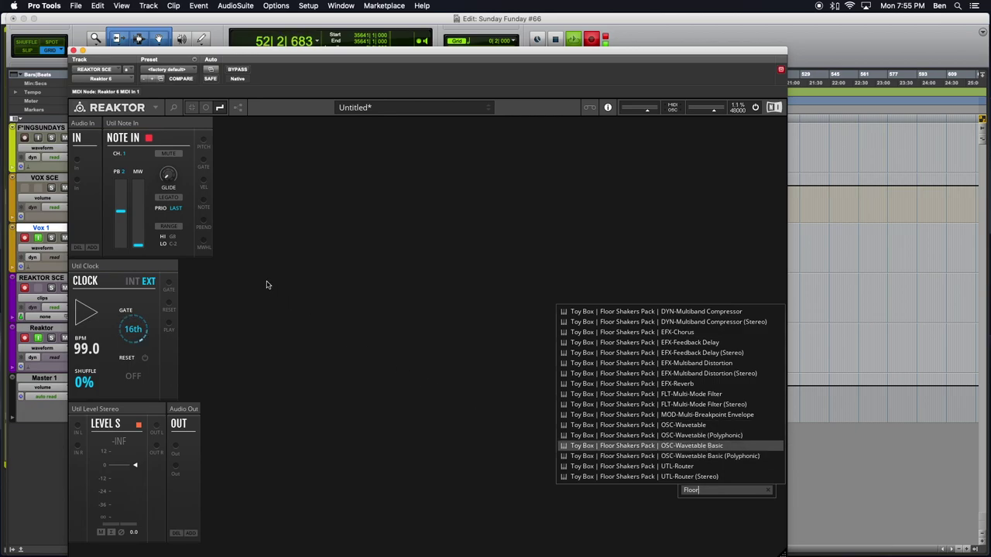
key("Return")
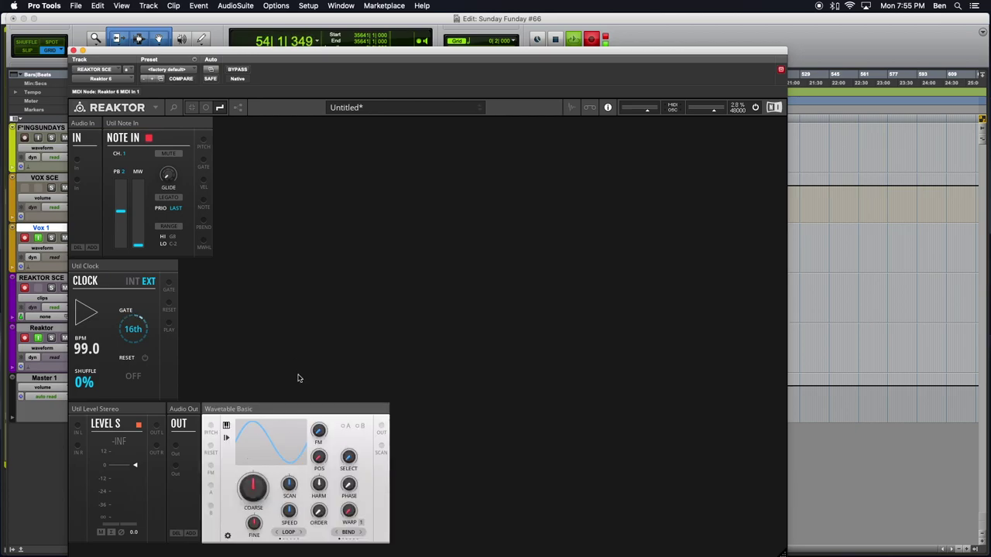
left_click_drag(290, 410, 302, 125)
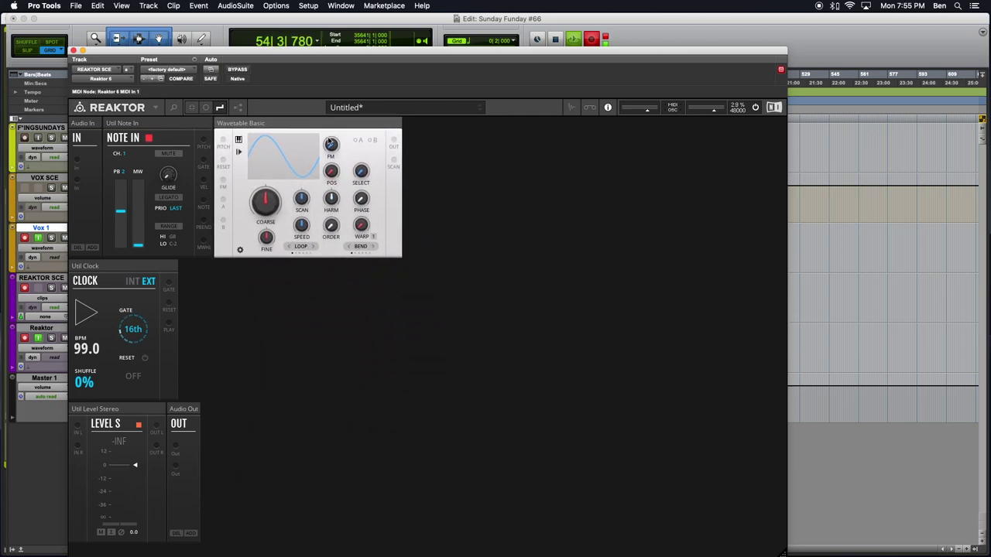
double_click(471, 346)
type("Fllor")
key("BackSpace")
key("BackSpace")
key("BackSpace")
key("BackSpace")
type("loo")
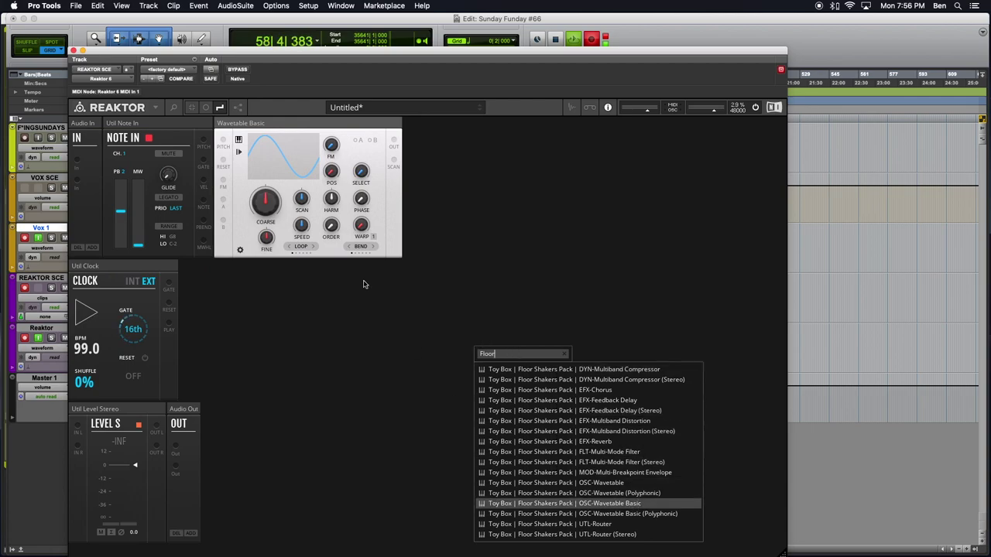
key("Return")
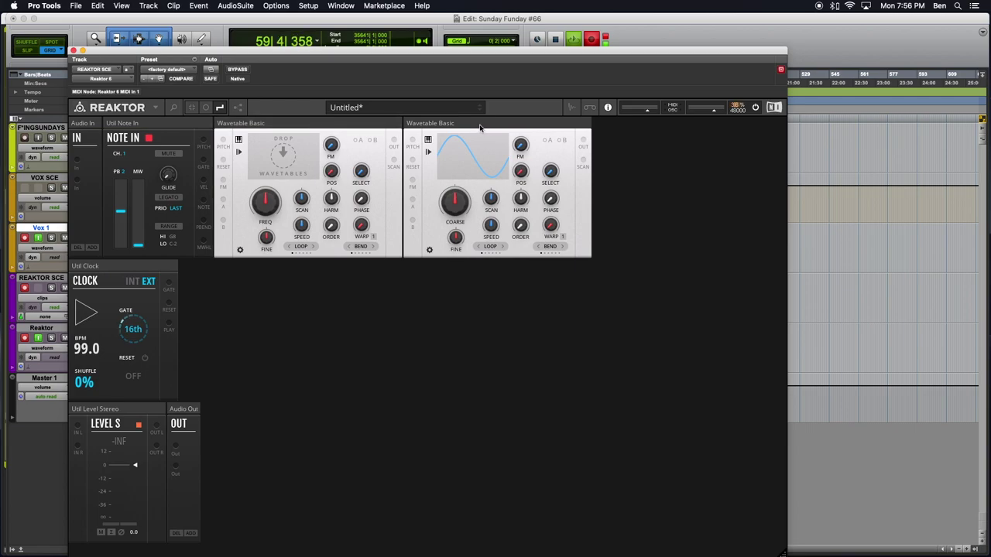
left_click(480, 128)
key("Delete")
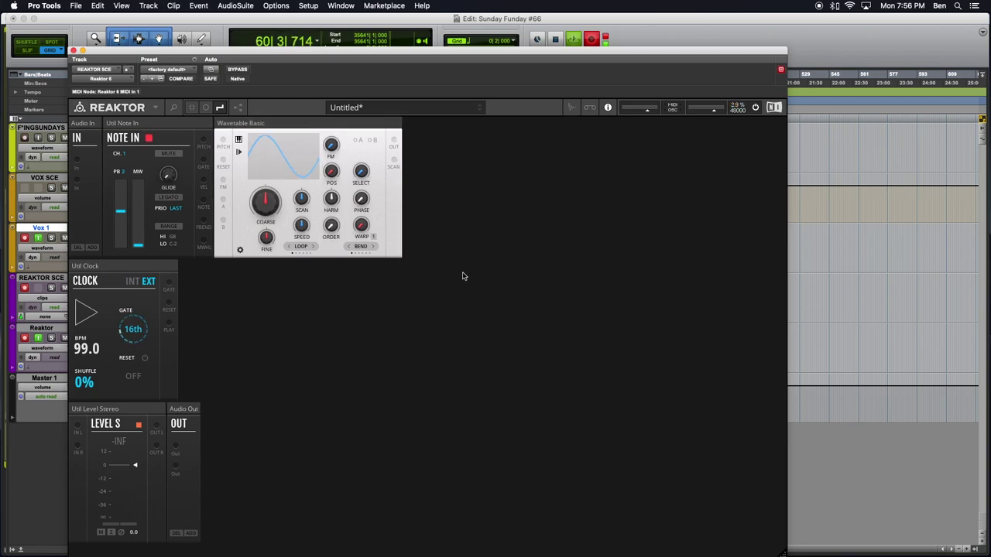
Add the Floor Shakers Pack OSC-Wavetable block and place it after Wavetable Basic in the first row
double_click(435, 324)
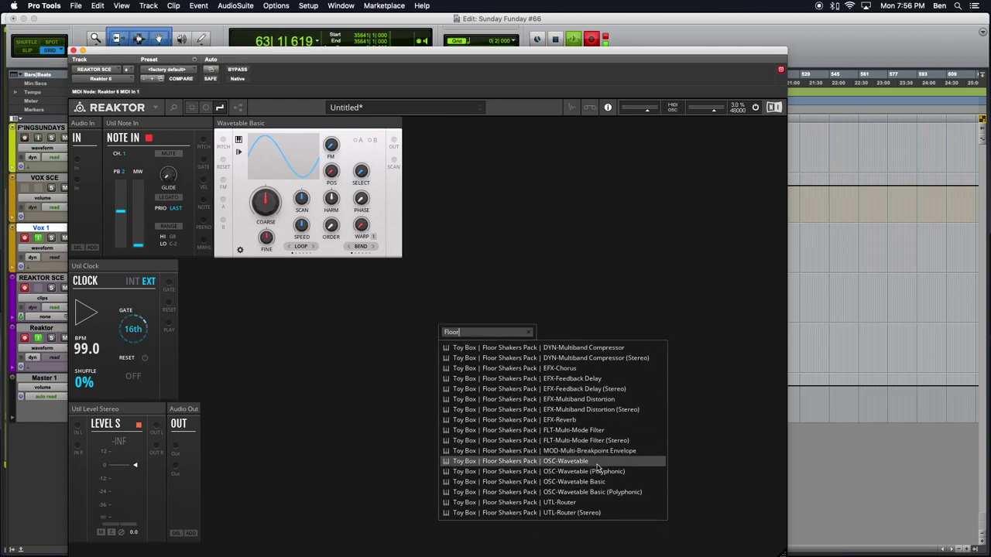
key("Return")
left_click_drag(273, 271, 508, 140)
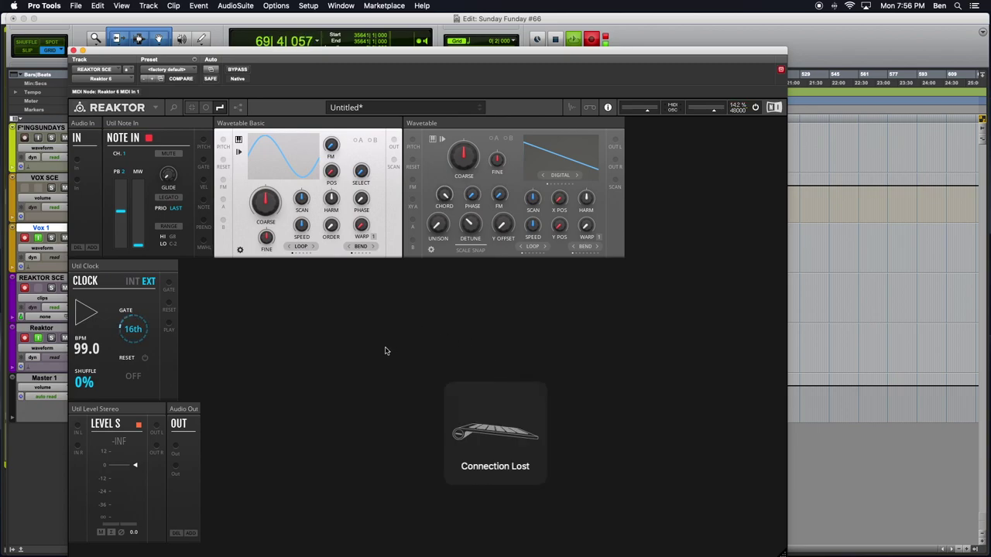
Search the blocks for "Toy Box" and add the Free Pack OSC-Mini Oscillator to the rack
double_click(457, 374)
type("FLOOR")
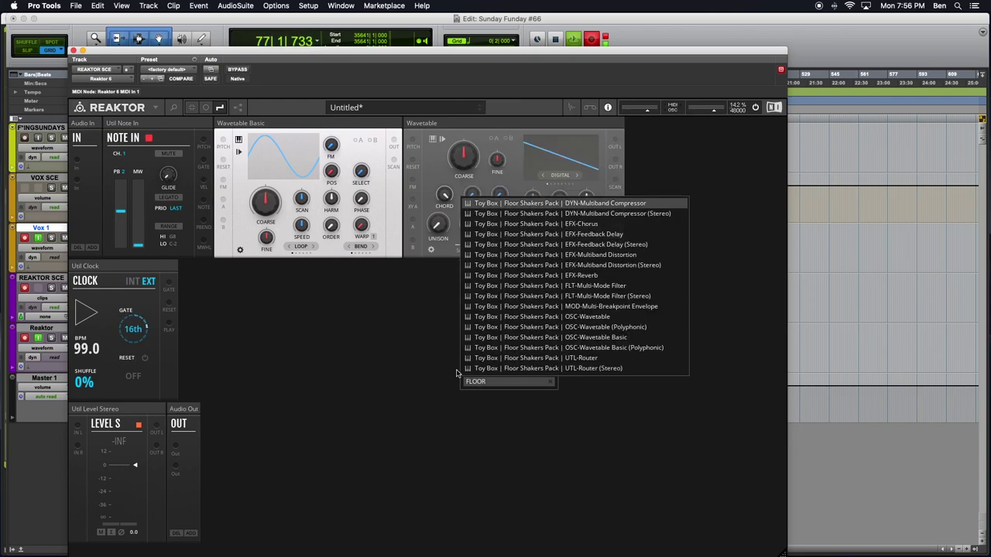
key("BackSpace")
key("BackSpace")
key("BackSpace")
type("Toy Box")
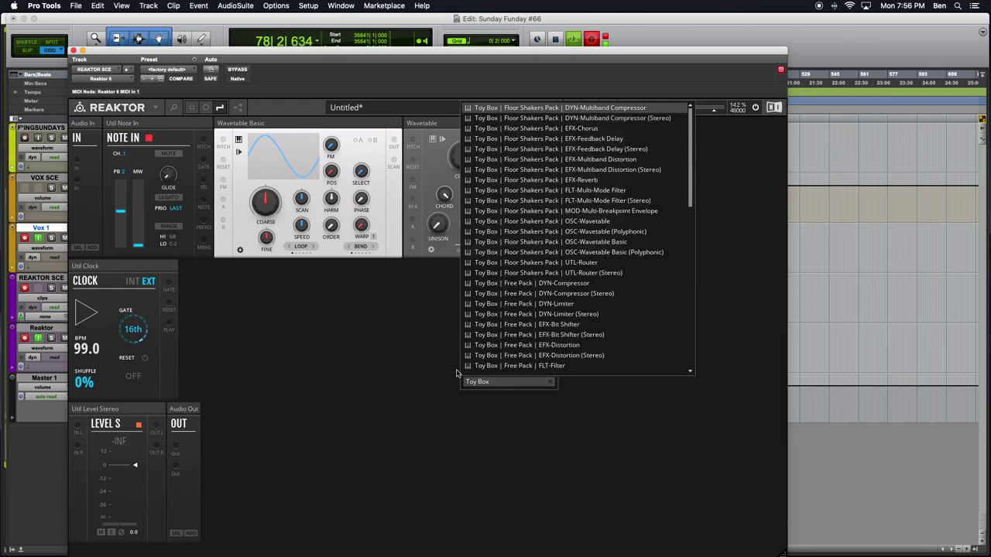
scroll(496, 361, "down", 3)
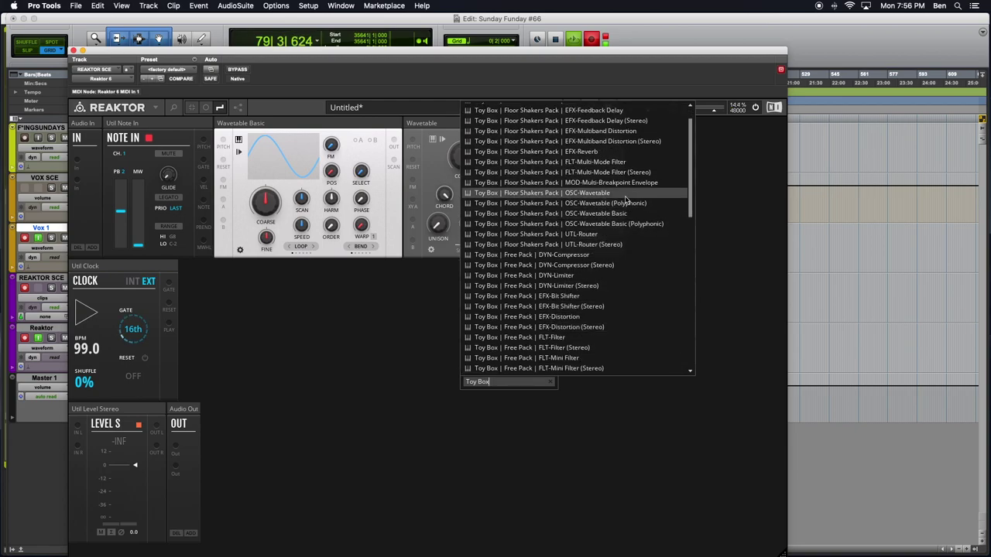
scroll(569, 308, "down", 5)
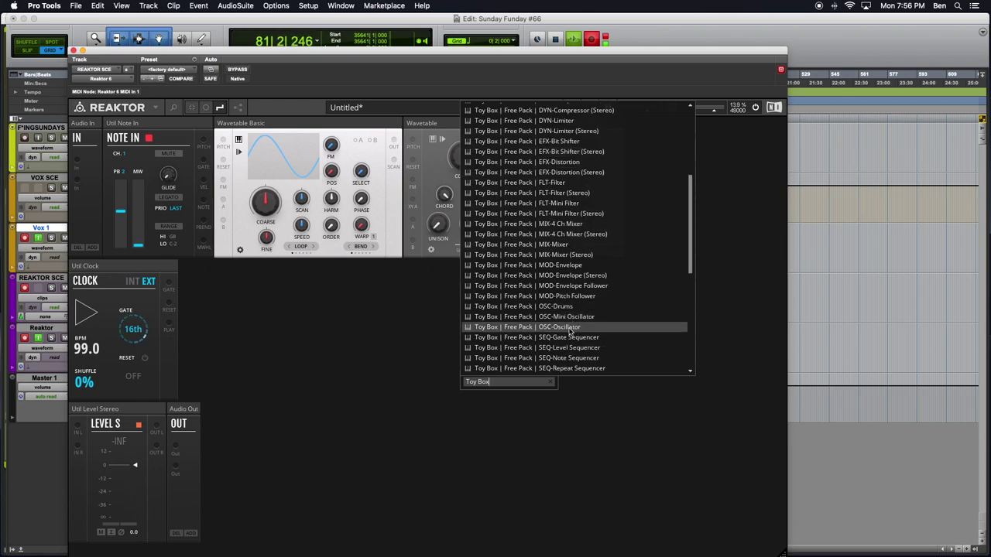
left_click(575, 319)
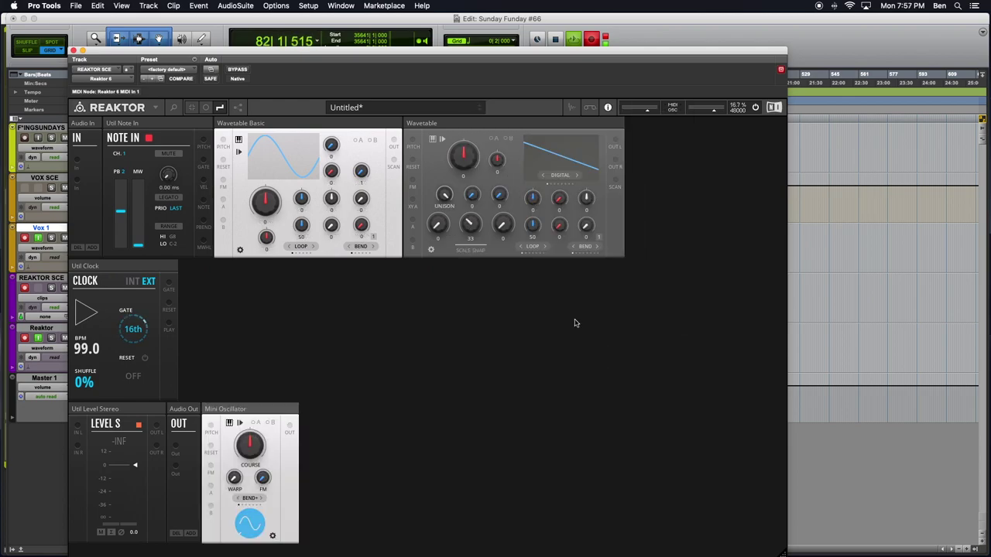
Move the Mini Oscillator to the first row, directly between Note In and Wavetable Basic
left_click_drag(255, 411, 506, 136)
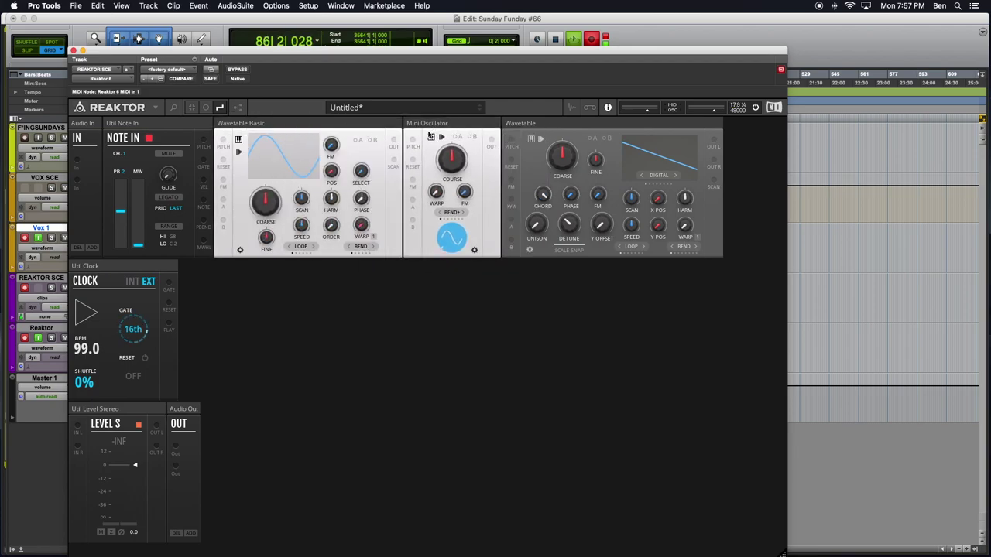
left_click_drag(458, 128, 365, 133)
left_click_drag(720, 149, 298, 124)
Search the blocks for "VCA" and add the Toy Box Free Pack UTL-Dual VCA to the rack
double_click(319, 324)
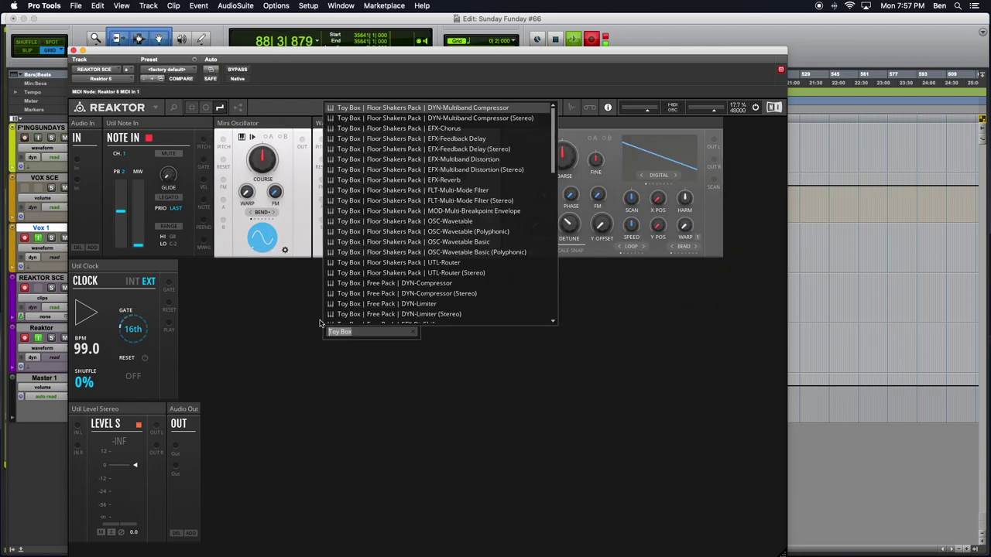
type("VCA")
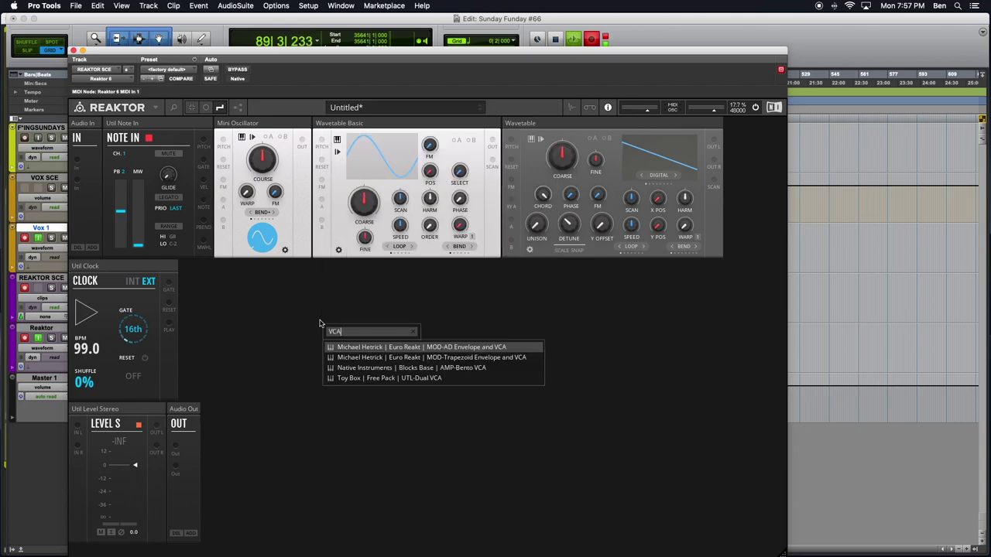
left_click(423, 379)
left_click_drag(229, 272, 384, 349)
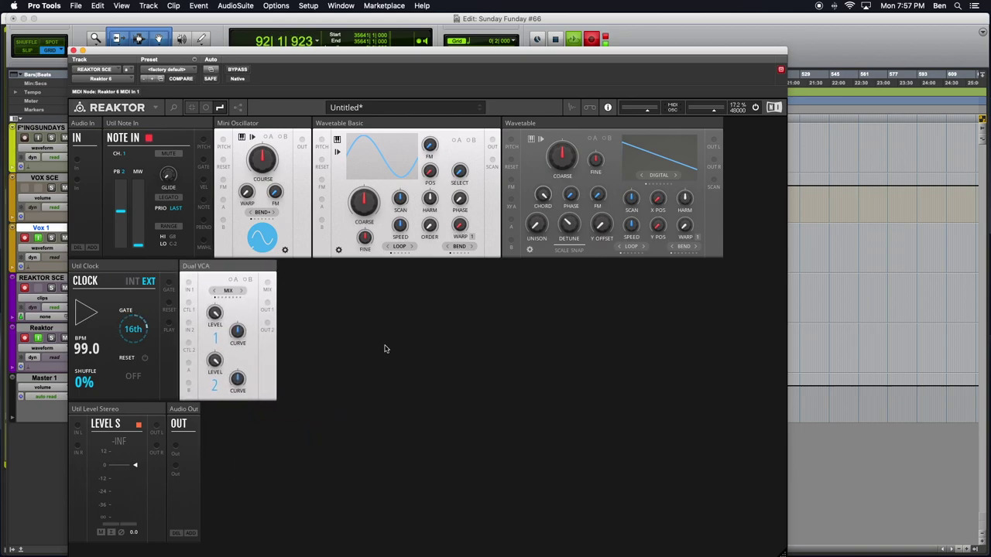
Duplicate the Dual VCA block and move both Dual VCAs to the third row, ahead of Level Stereo
right_click(227, 270)
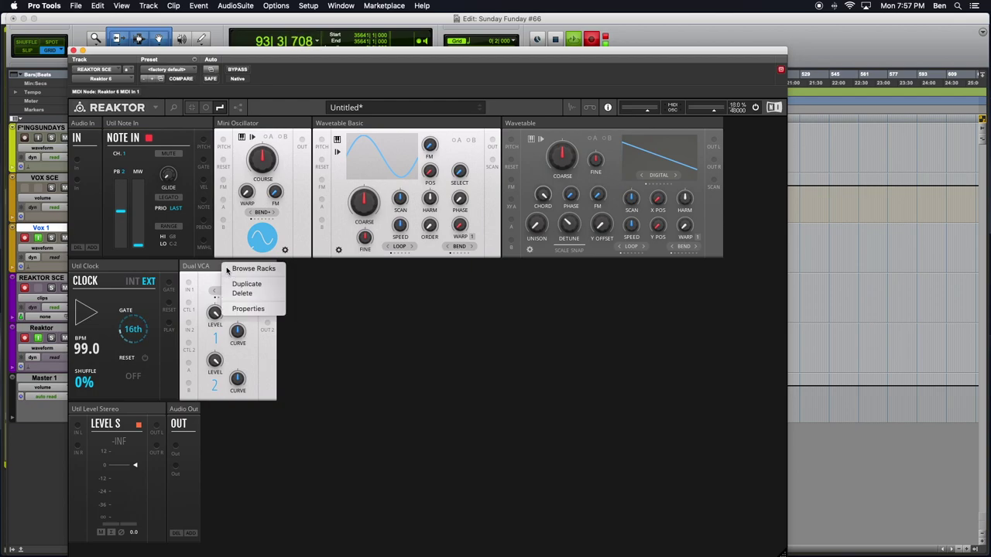
left_click(308, 292)
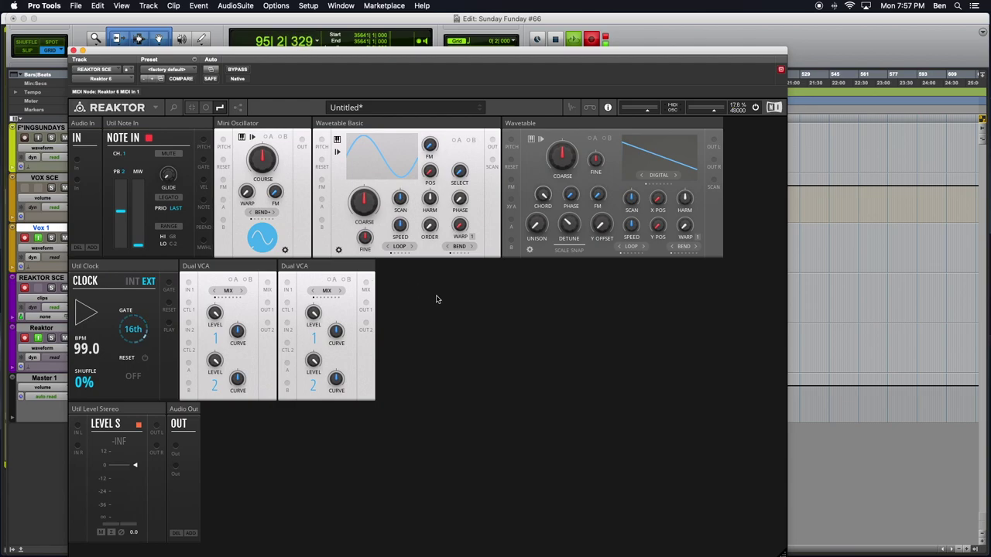
left_click_drag(236, 267, 253, 419)
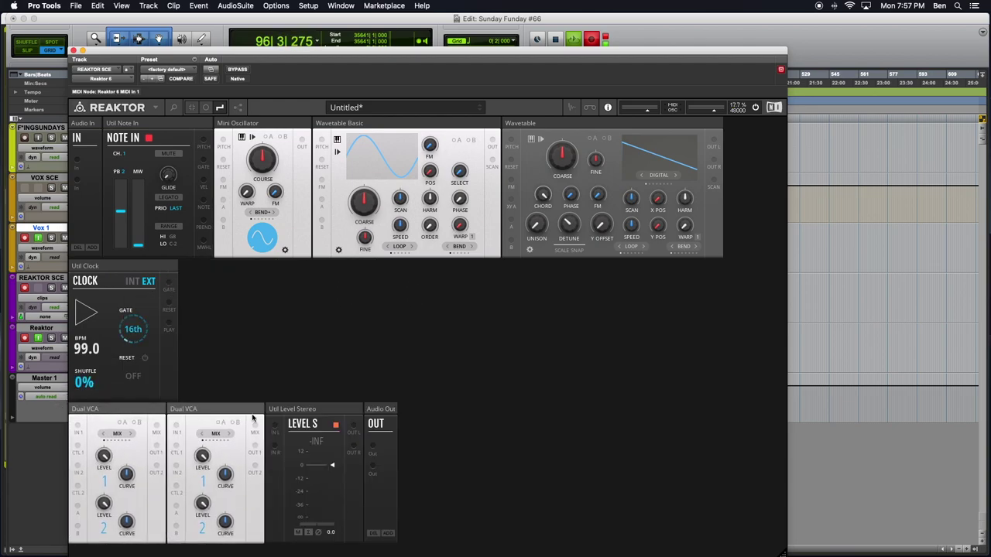
Search the blocks for "Toy Box Mix" and add the Free Pack MIX-4 Ch Mixer (Stereo) between the second Dual VCA and Level Stereo
double_click(323, 365)
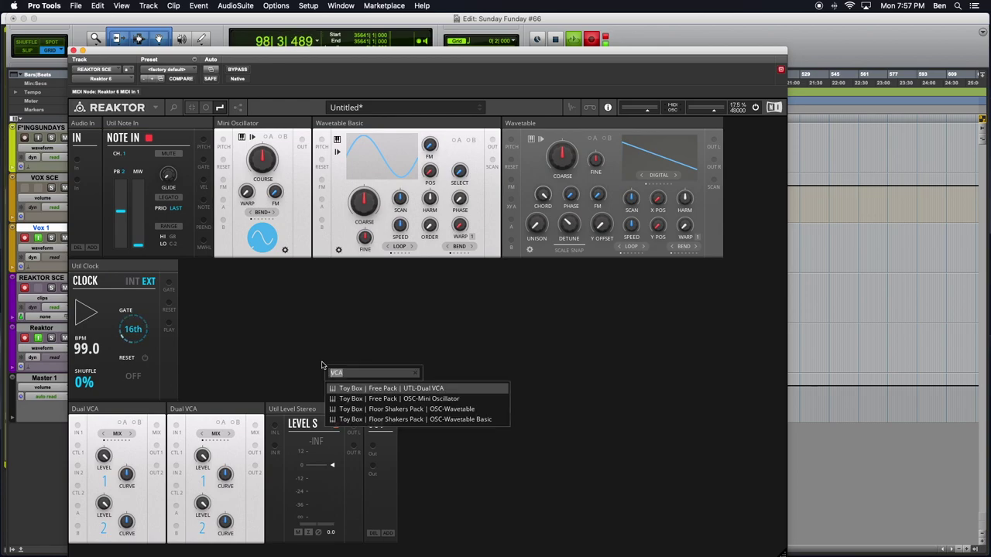
type("Toy B")
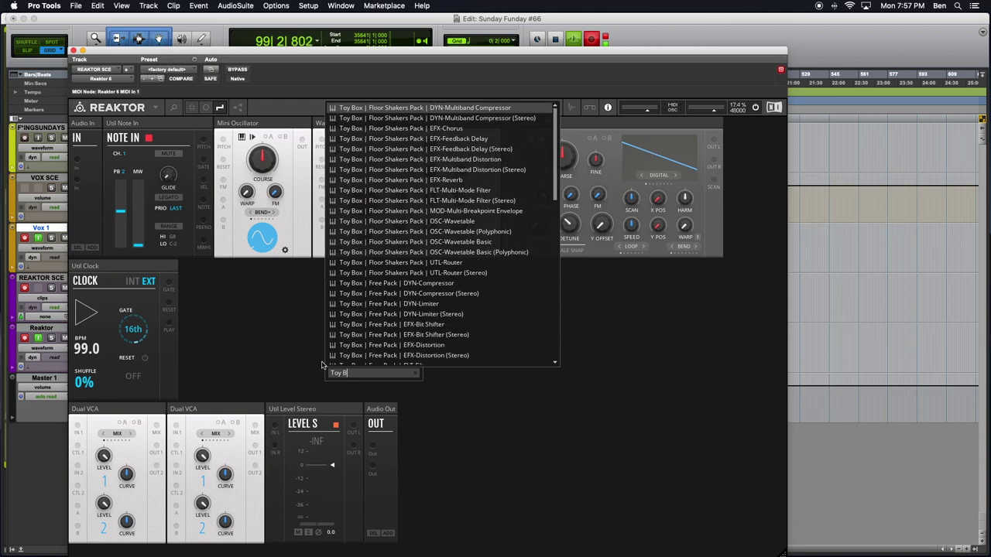
type("ox Mix")
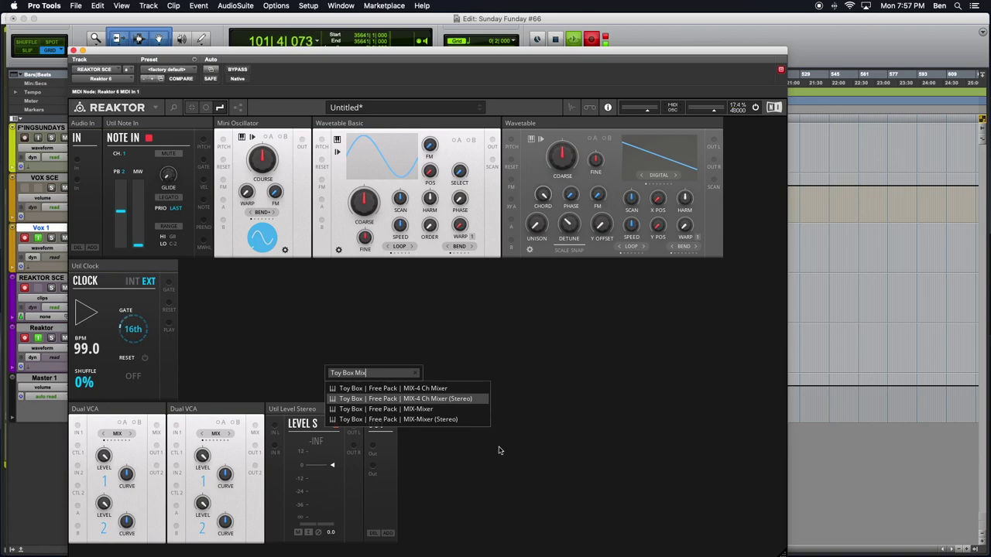
key("Return")
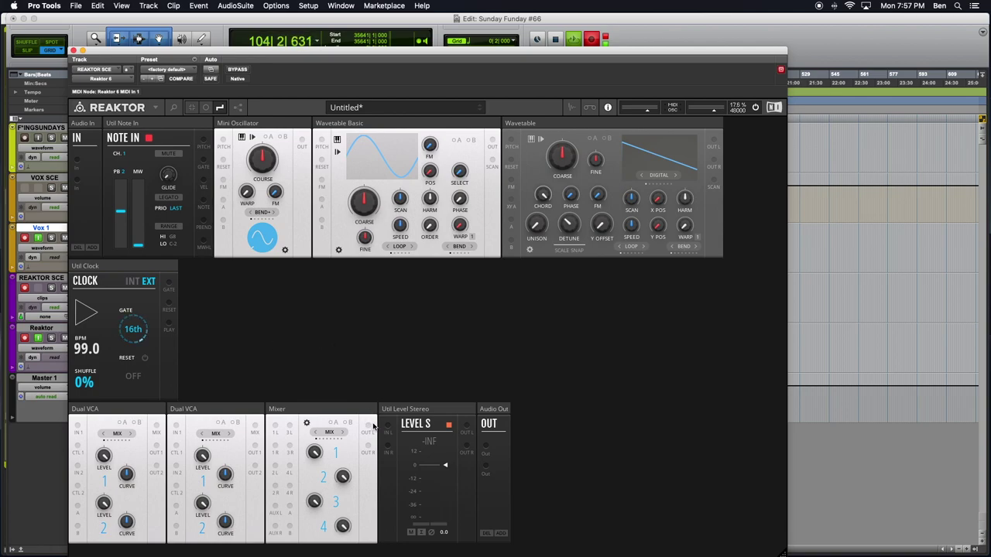
Patch the Mixer's left and right outputs into Level Stereo, and Level Stereo's left and right outputs into Audio Out
left_click_drag(369, 426, 388, 426)
right_click(369, 427)
mouse_move(392, 427)
left_click(443, 486)
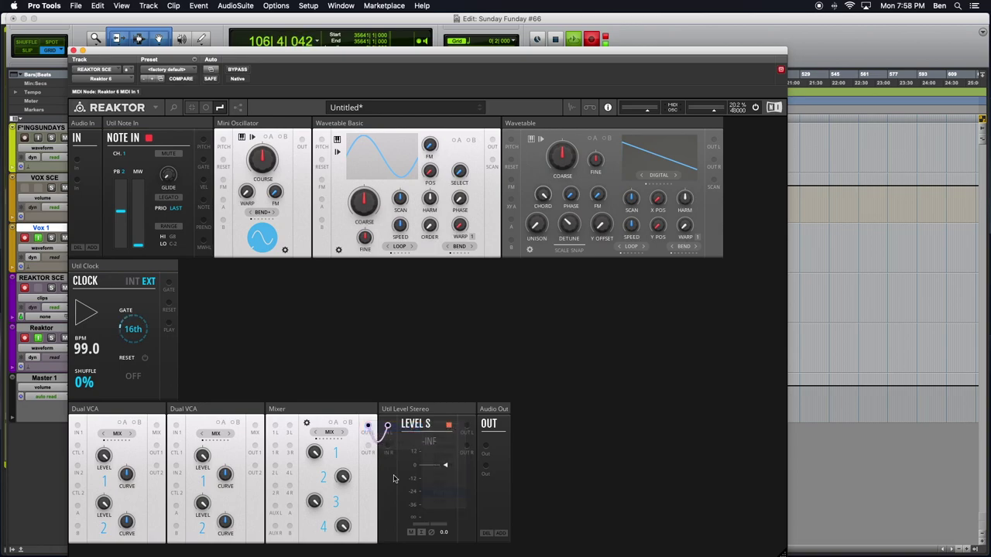
left_click_drag(368, 451, 388, 448)
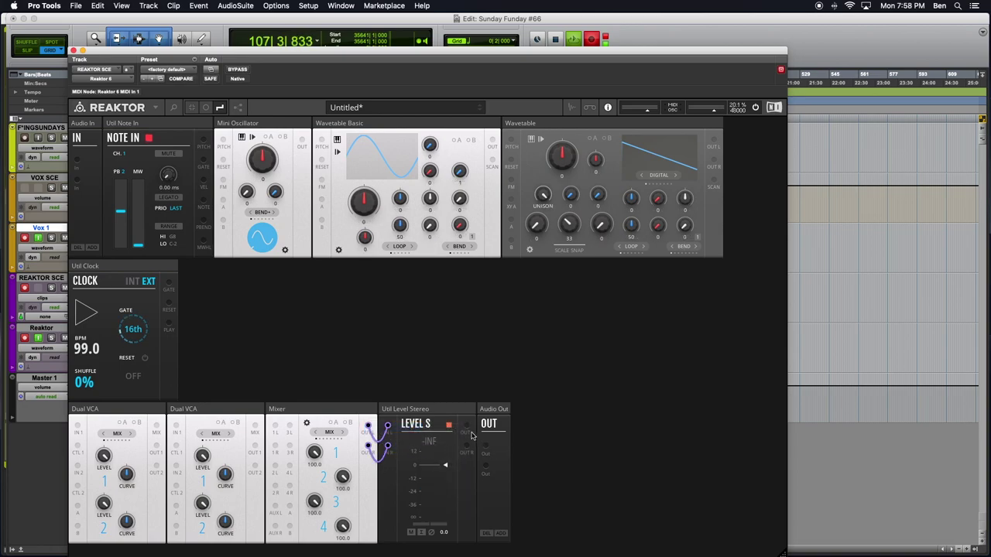
left_click_drag(466, 425, 486, 465)
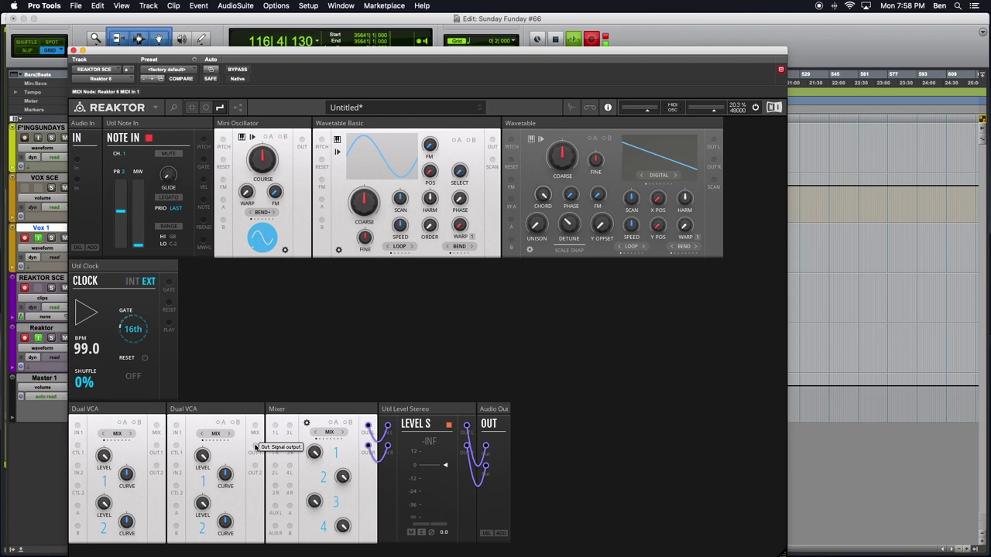
Patch the first Dual VCA's Out 1 to Mixer channel 1 L/R, and the second Dual VCA's Out 1 and Out 2 to channels 2 and 3 L/R
left_click_drag(256, 448, 275, 487)
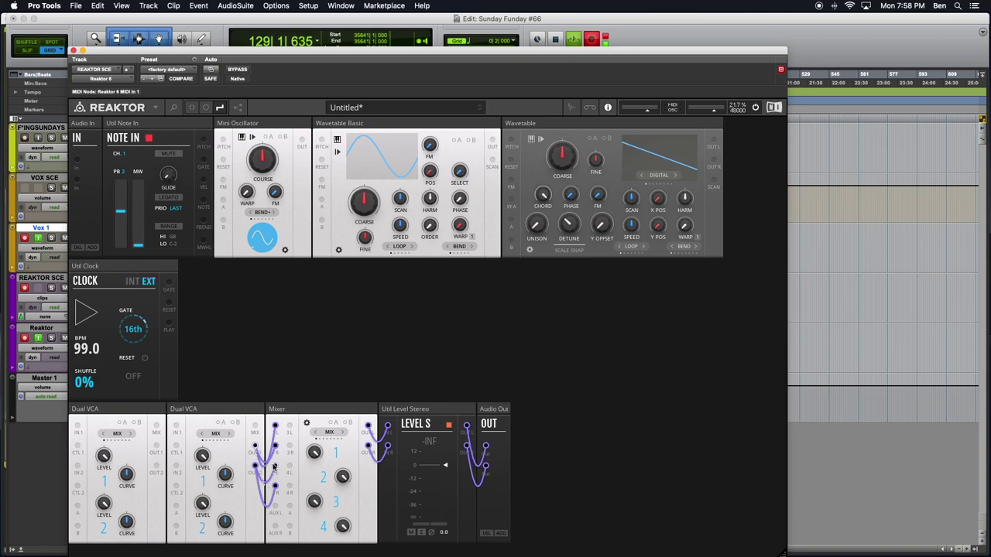
left_click_drag(256, 472, 275, 486)
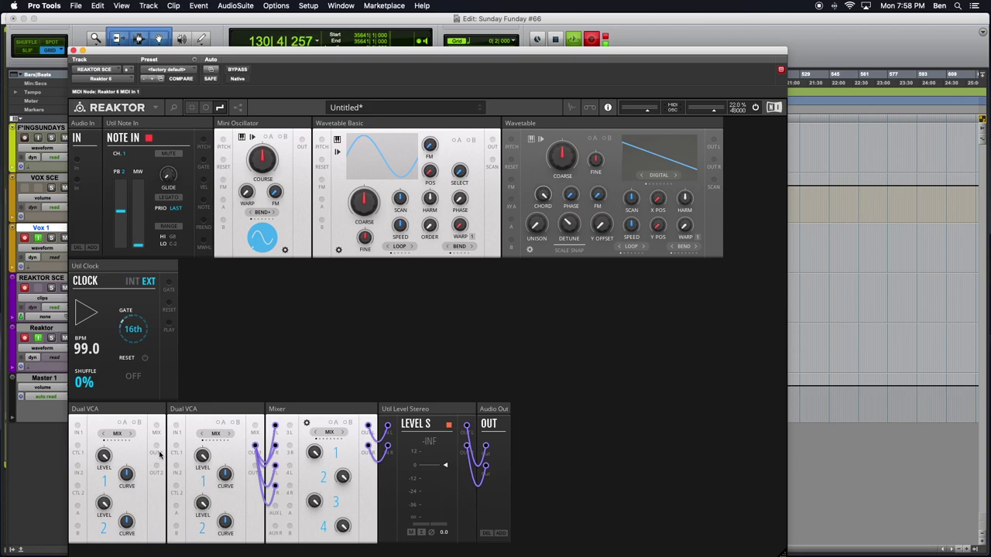
left_click_drag(157, 447, 275, 428)
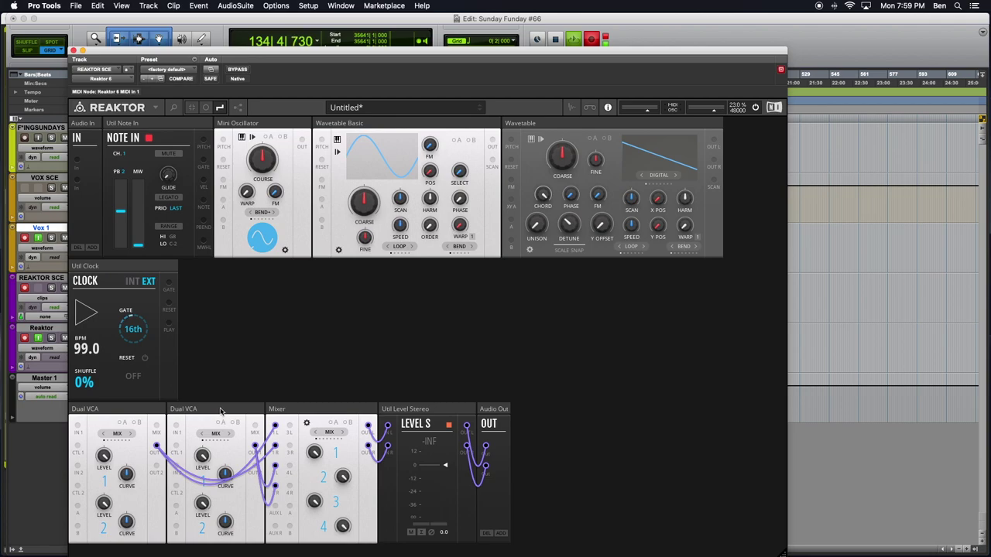
left_click_drag(256, 463, 290, 447)
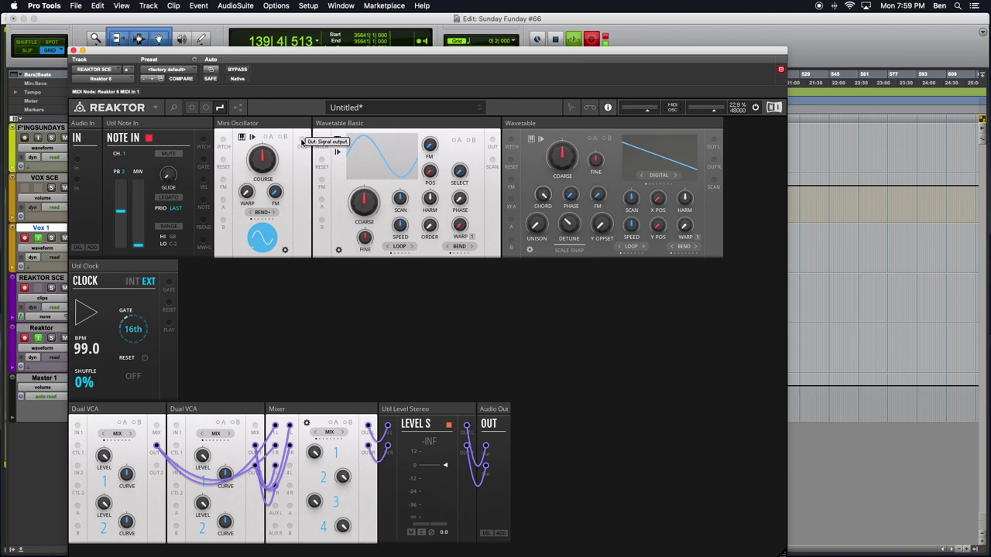
Search the blocks for "Floor", add the FLT-Multi-Mode Filter, and move it to the first row directly after Wavetable Basic
double_click(373, 306)
type("Floor")
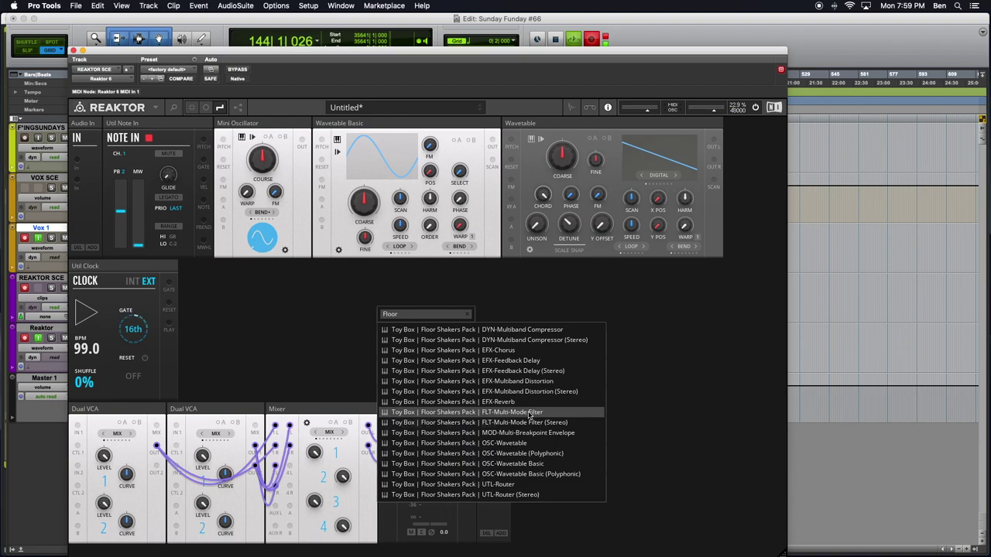
left_click(531, 416)
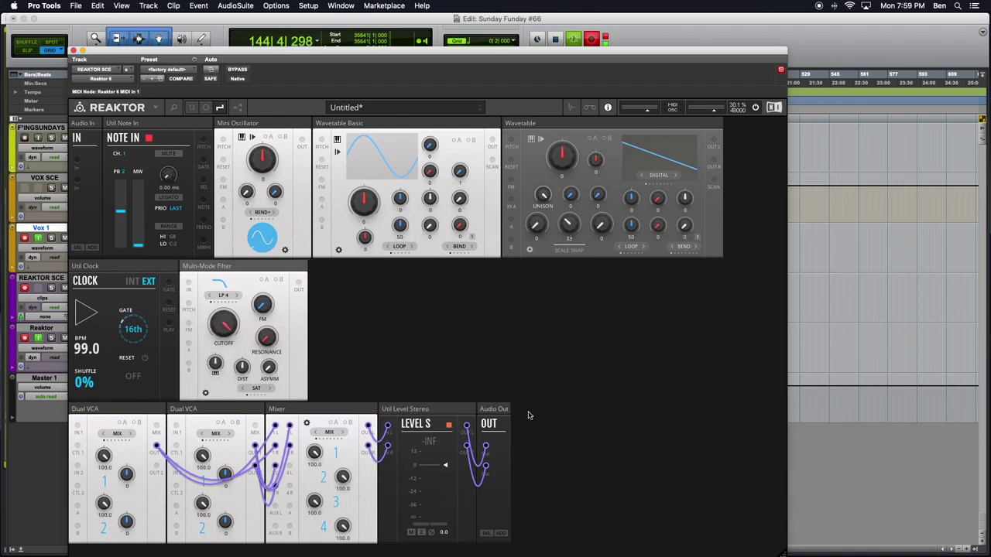
mouse_move(209, 271)
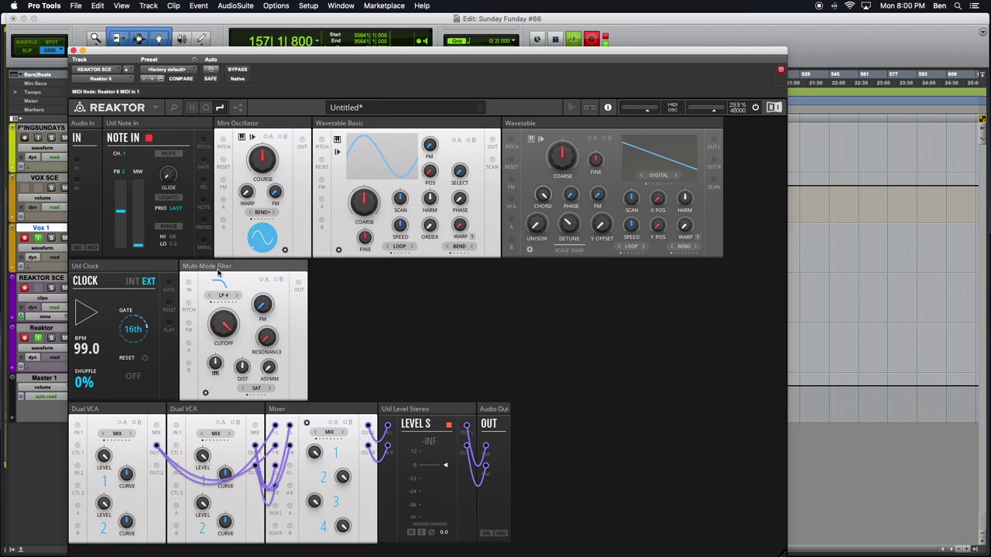
left_click_drag(219, 270, 541, 128)
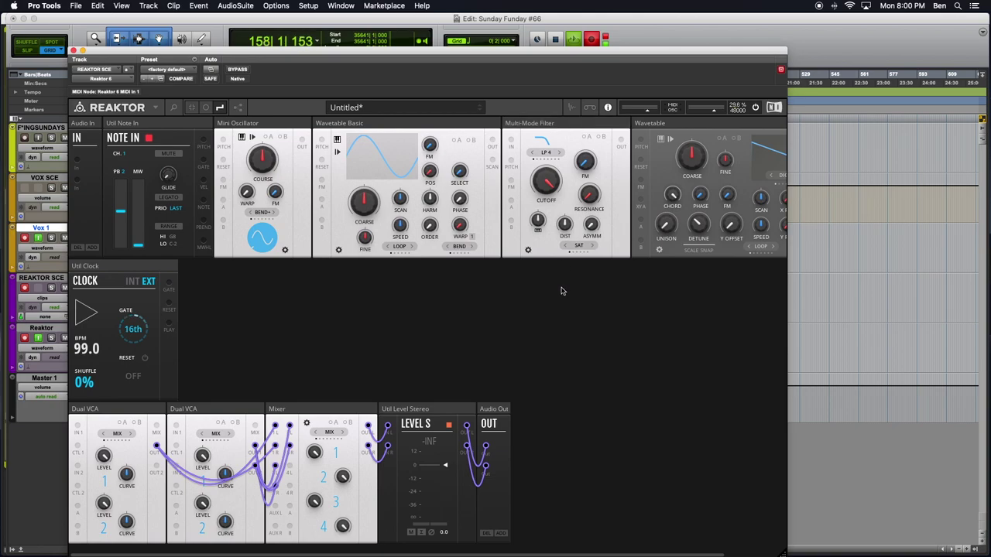
Move the Wavetable block to the second row after Clock, then duplicate the Multi-Mode Filter and place the copy directly after Wavetable
scroll(547, 338, "right", 3)
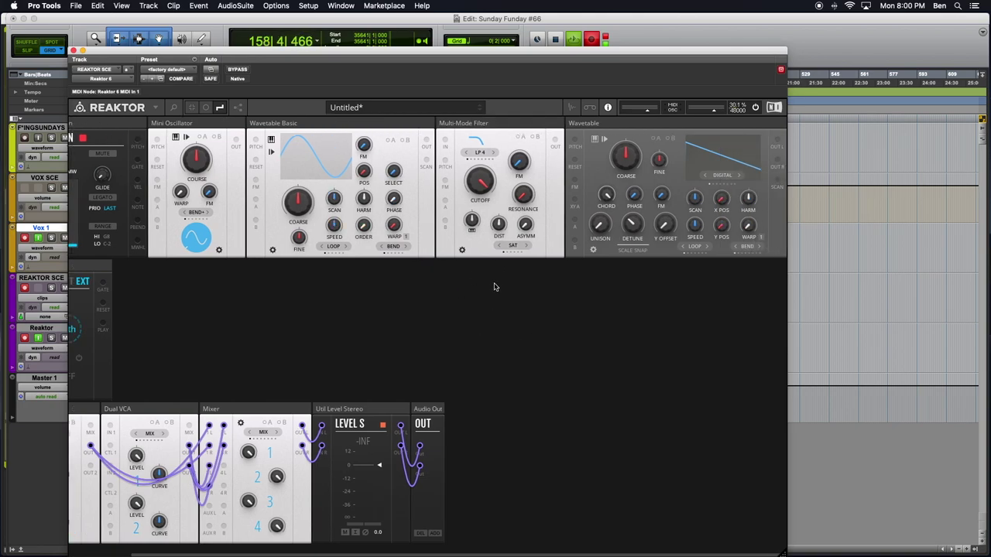
left_click_drag(603, 128, 148, 266)
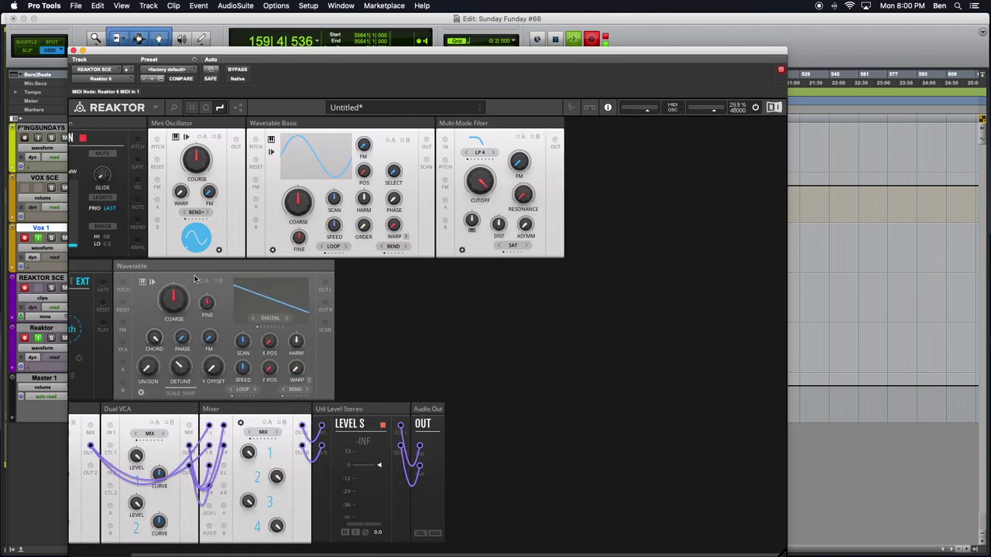
right_click(491, 122)
left_click(525, 143)
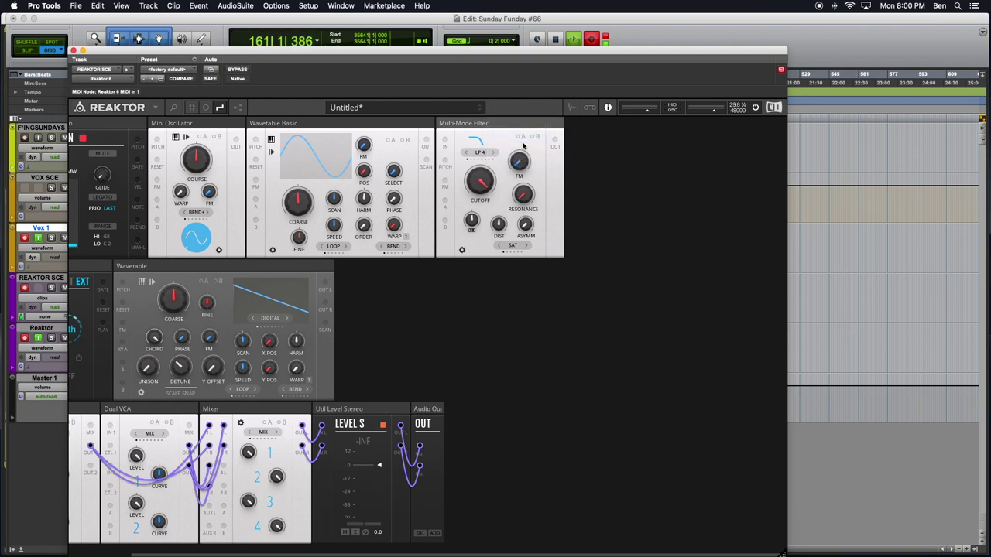
left_click_drag(608, 126, 378, 268)
Search the blocks for "Toy Box FLT" and place the Free Pack FLT-Mini Filter between Mini Oscillator and Wavetable Basic
double_click(541, 296)
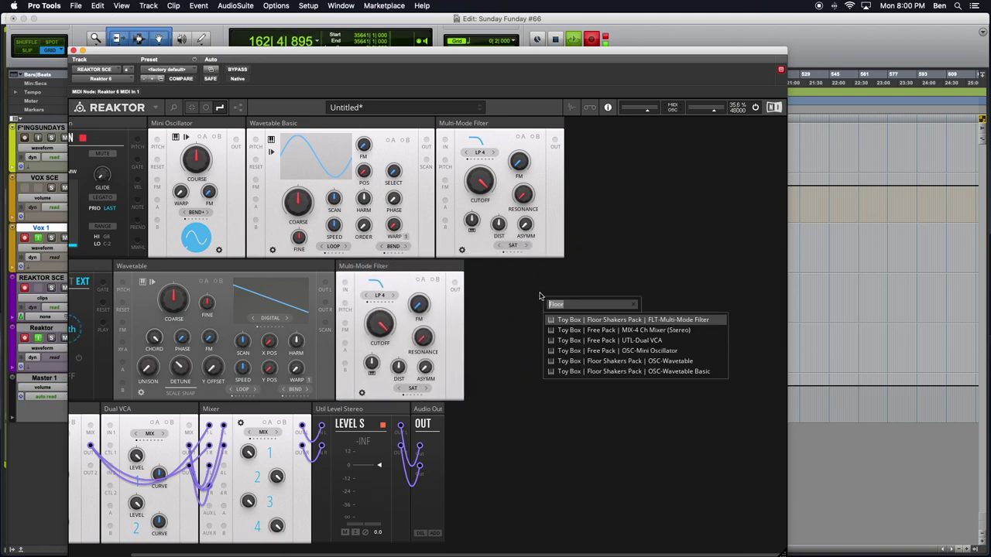
type("Floor")
type("Toyt Box")
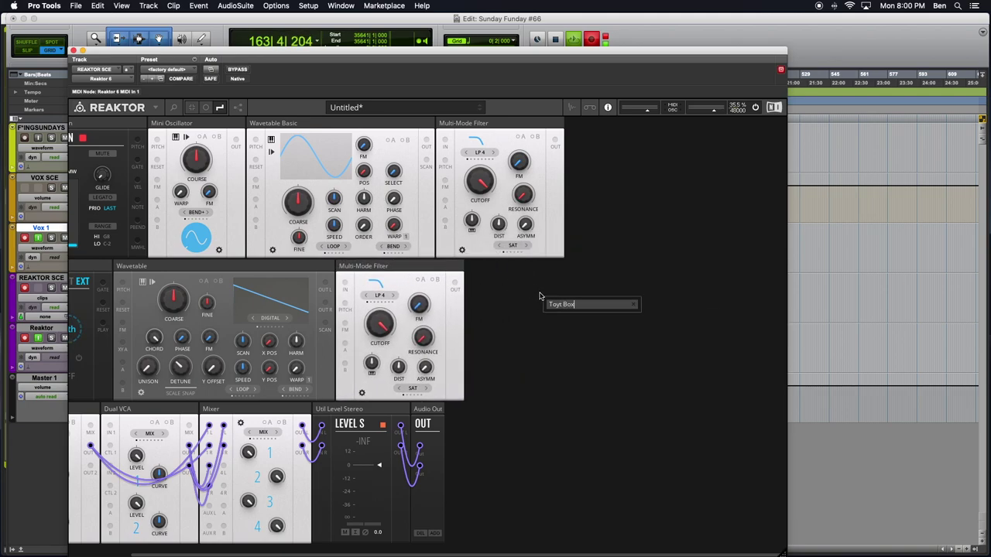
key("BackSpace")
key("BackSpace")
key("BackSpace")
key("BackSpace")
key("BackSpace")
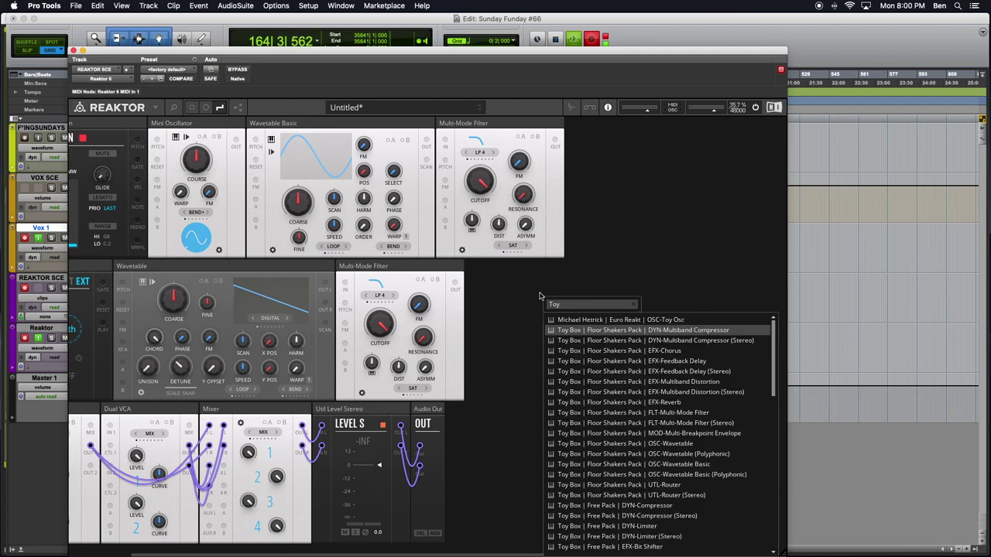
type("Box FLT")
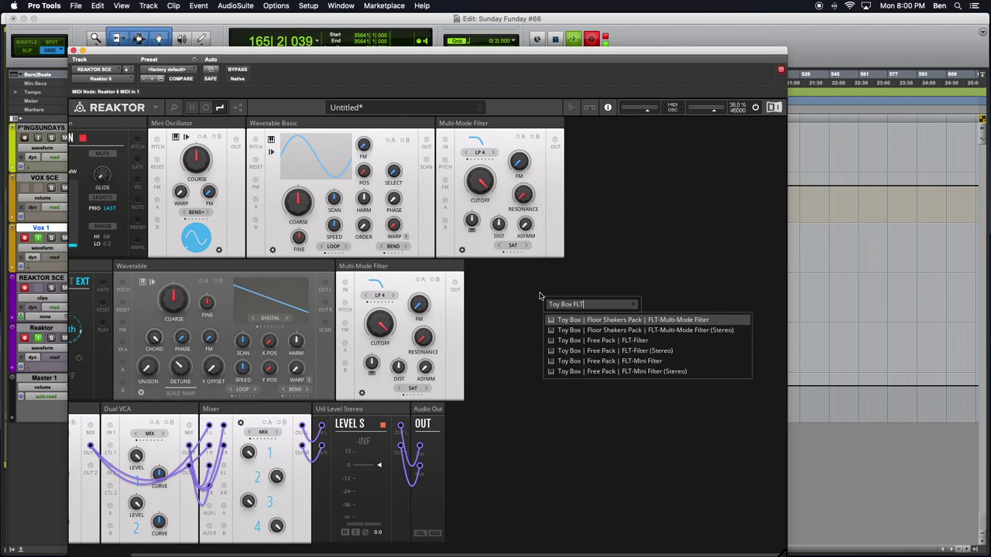
left_click(650, 361)
left_click_drag(502, 267, 247, 126)
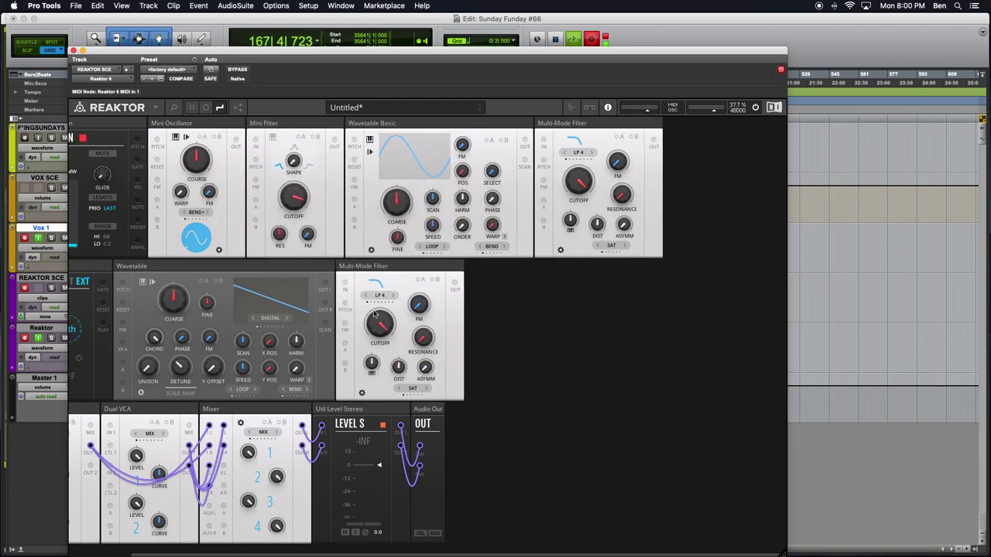
Patch Mini Oscillator through Mini Filter into the first Dual VCA's In 1, and Wavetable Basic's output into the first-row Multi-Mode Filter
scroll(376, 315, "left", 3)
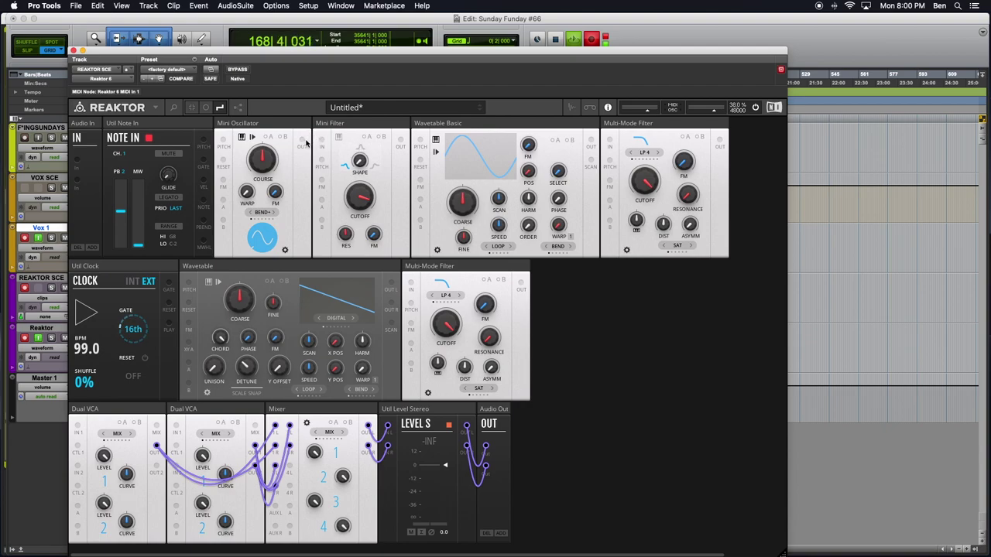
left_click_drag(303, 141, 321, 140)
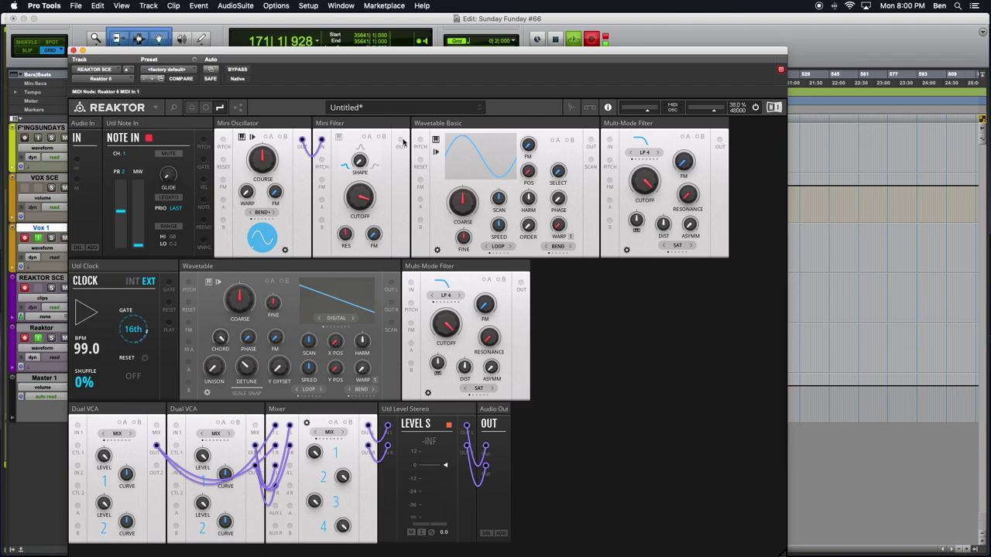
left_click_drag(401, 142, 78, 426)
left_click_drag(163, 453, 289, 431)
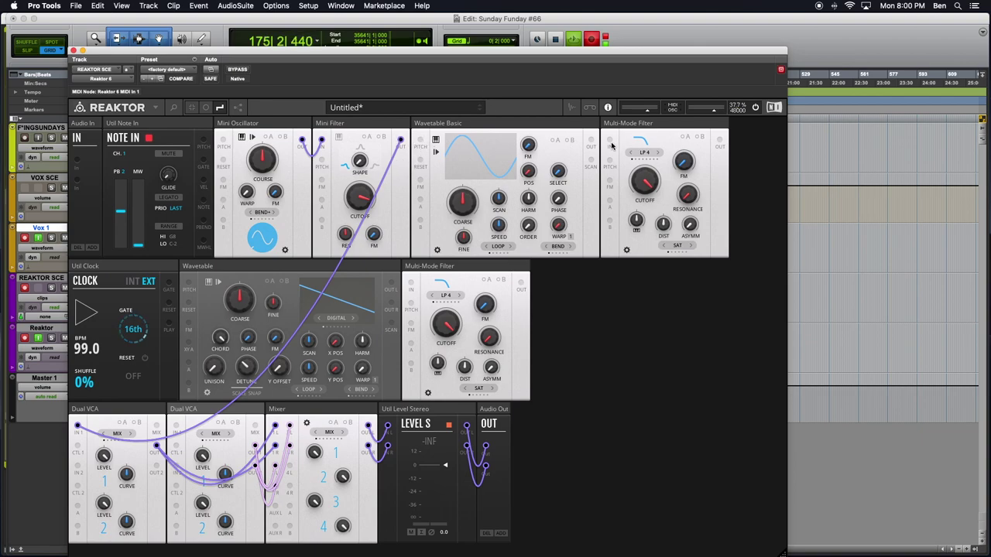
left_click_drag(592, 142, 609, 140)
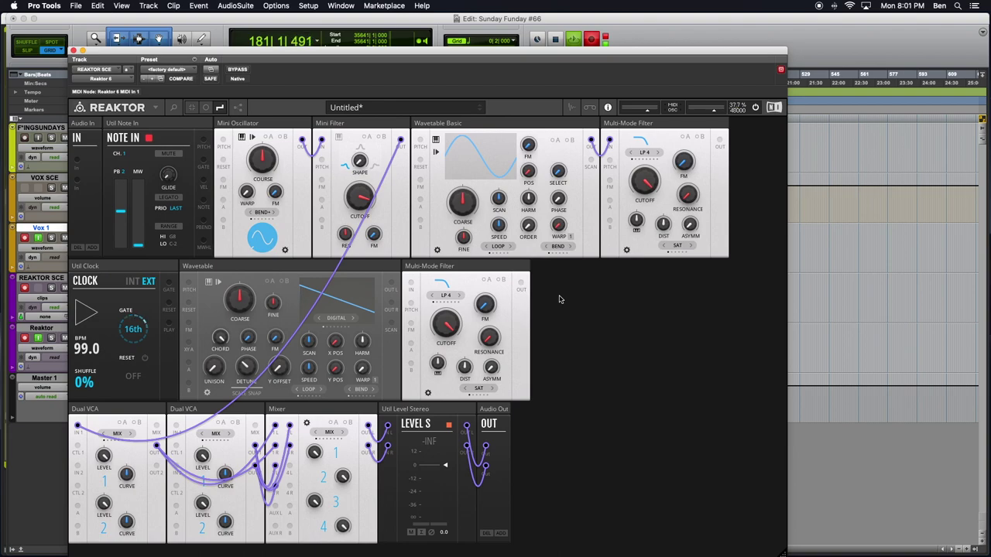
double_click(563, 329)
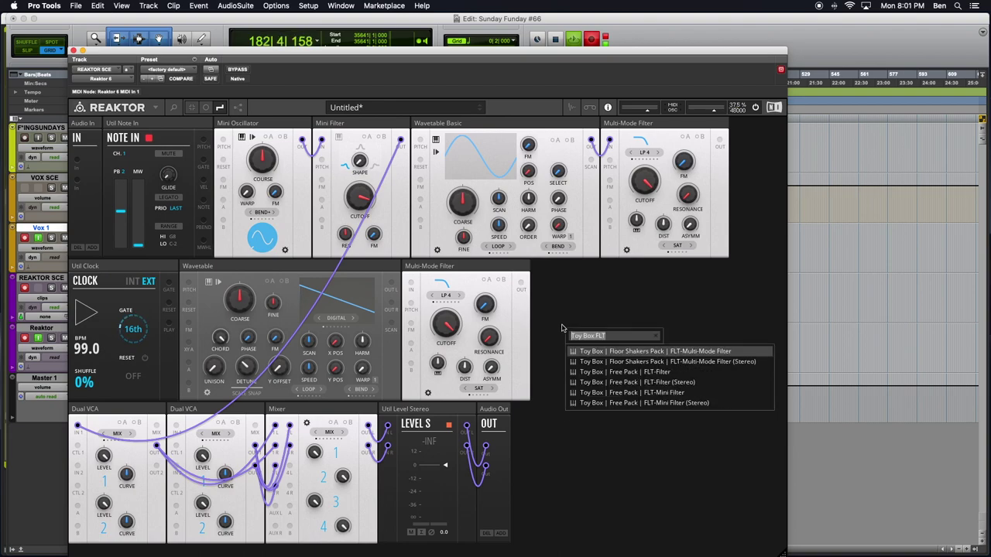
type("Floor")
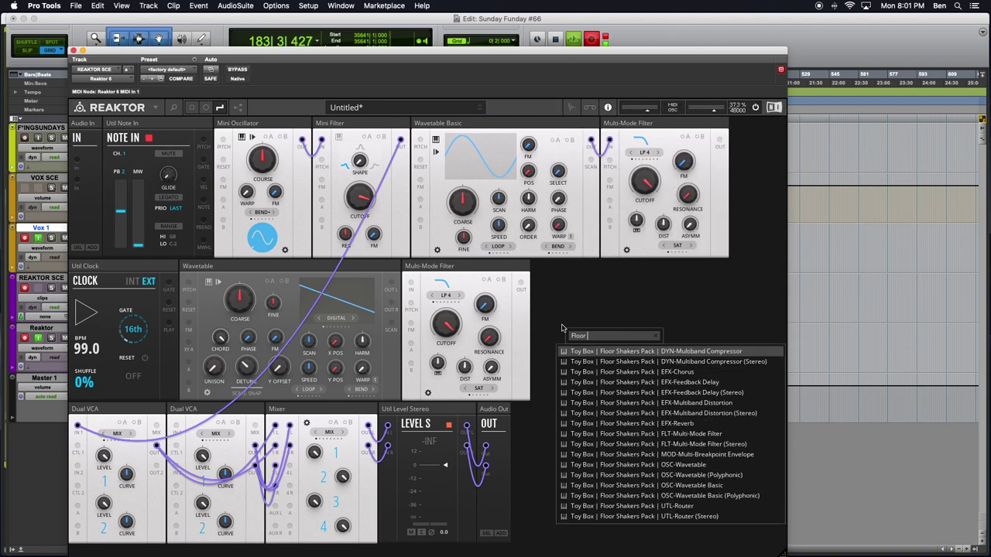
type(" Shake")
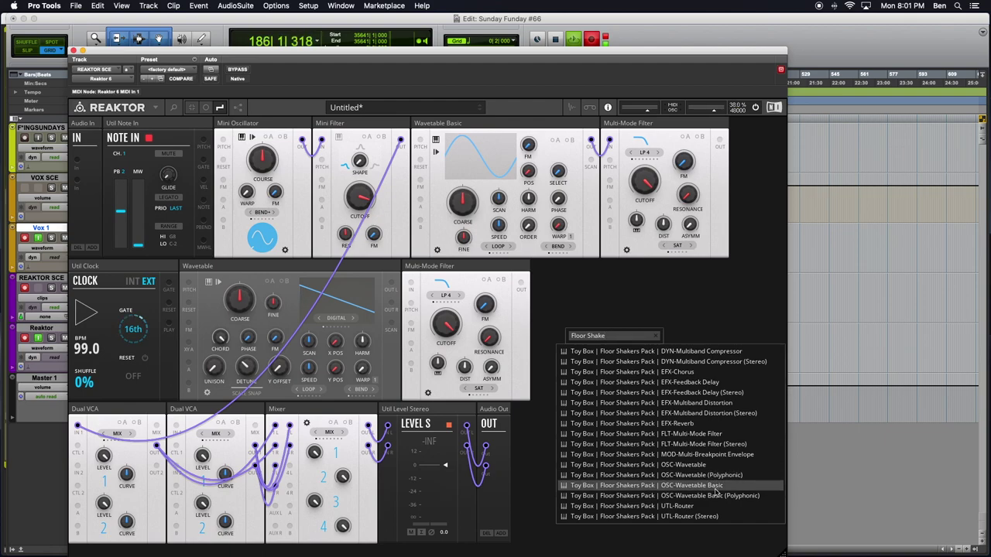
left_click(636, 307)
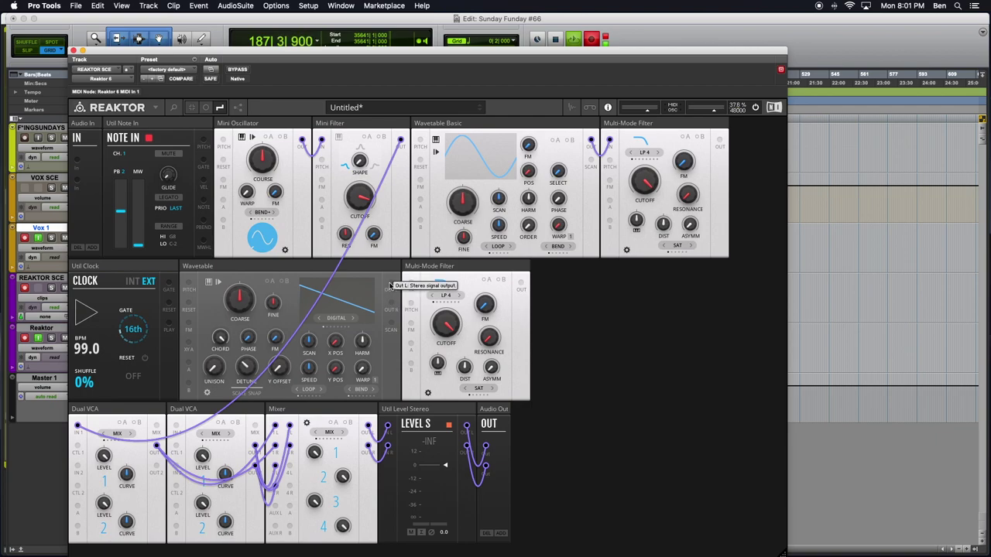
Patch Wavetable's Out L through the second-row Multi-Mode Filter into the second Dual VCA's In 2, and the first-row Multi-Mode Filter into its In 1
left_click_drag(393, 284, 410, 285)
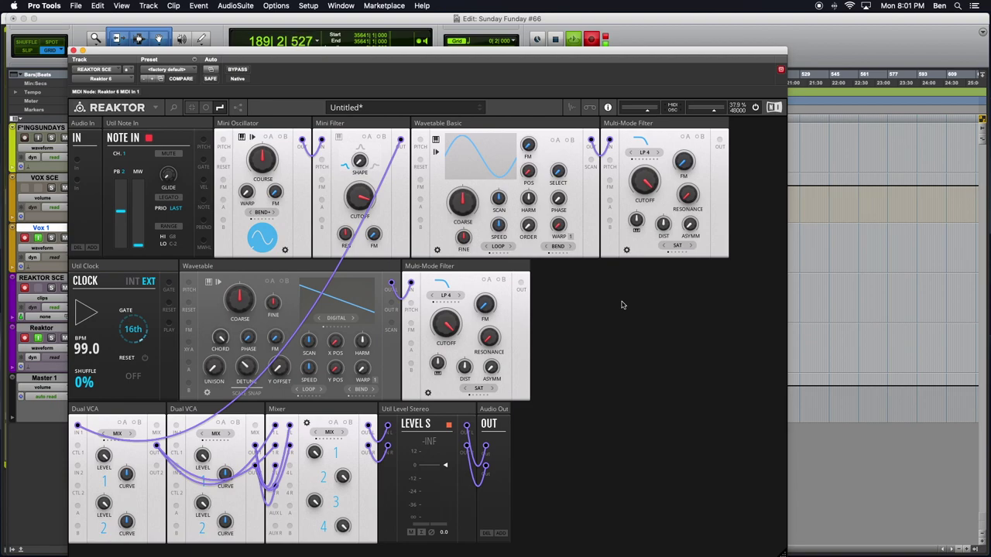
left_click_drag(521, 284, 76, 447)
left_click_drag(521, 285, 176, 468)
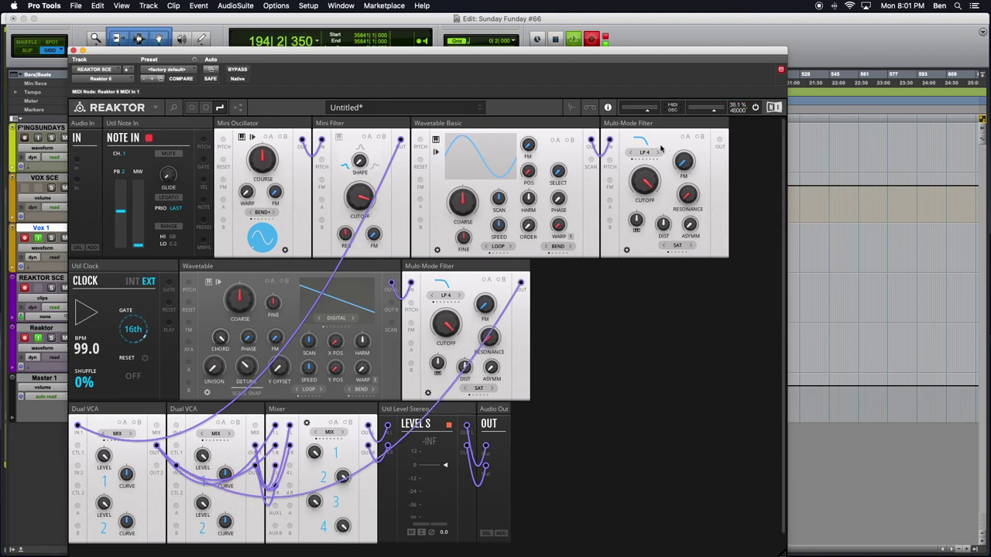
left_click_drag(719, 142, 177, 428)
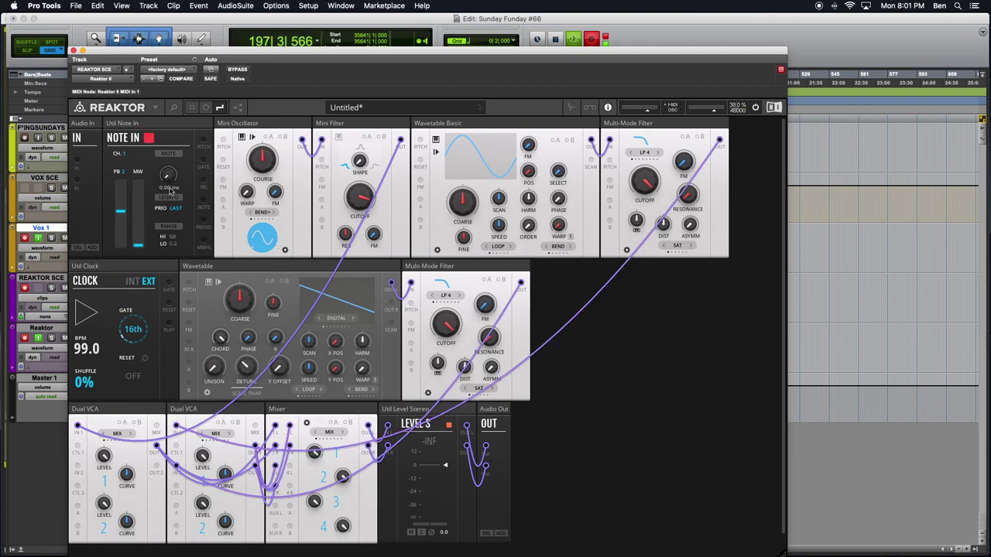
Patch Note In's Pitch output into Mini Oscillator's Pitch input and colour the cable red
left_click_drag(205, 144, 223, 148)
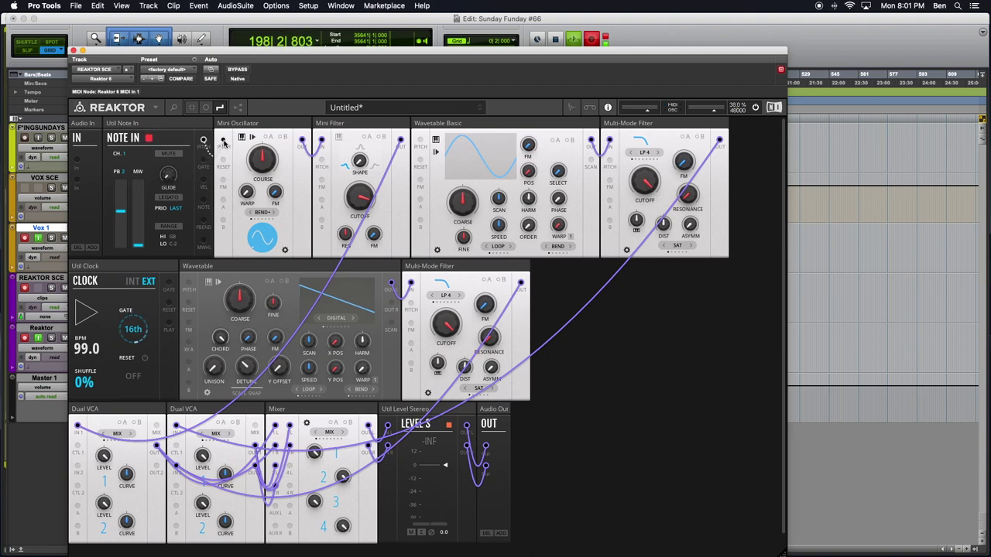
right_click(221, 136)
mouse_move(253, 142)
left_click(293, 147)
Set Level 1 on the first Dual VCA and both levels on the second to 0, and assign modulation A to them
left_click(122, 422)
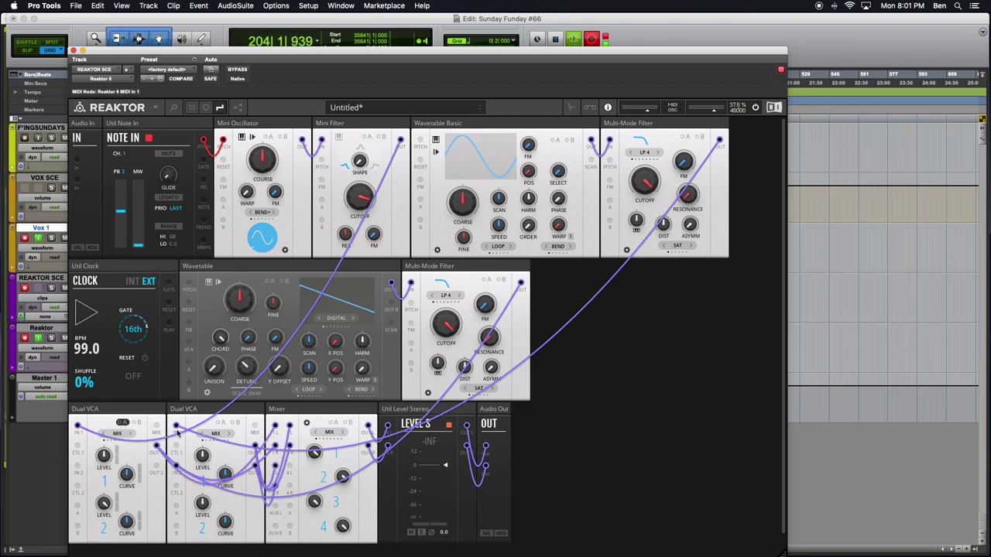
left_click(220, 422)
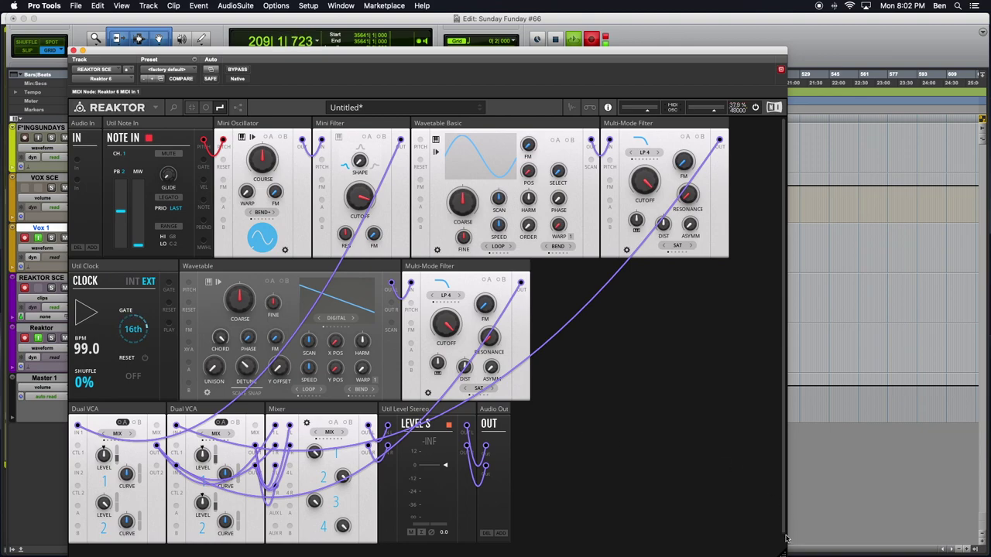
Widen the plug-in window, search the blocks for "Floor" and add the Floor Shakers Pack MOD-Multi-Breakpoint Envelope after Audio Out
left_click_drag(827, 554, 920, 554)
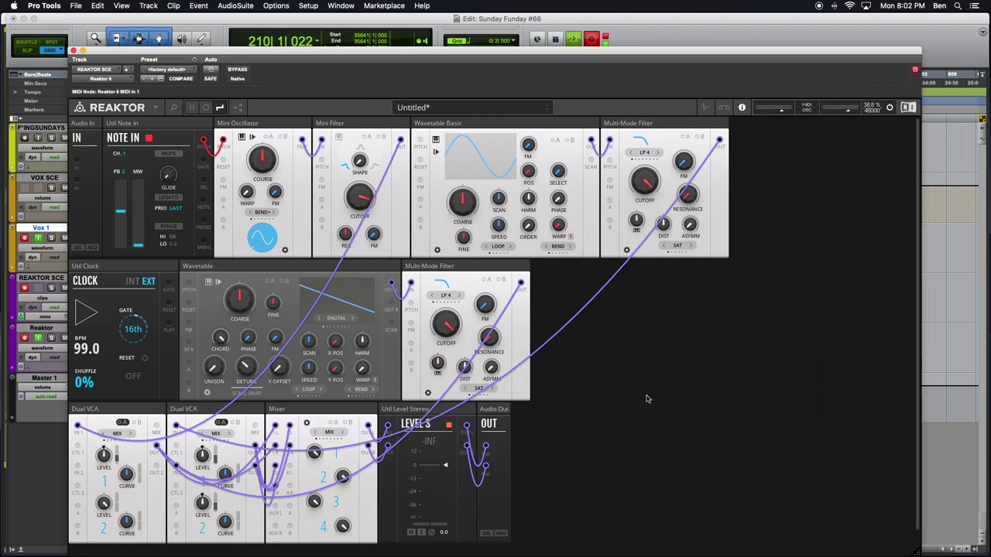
double_click(647, 399)
type("Floor")
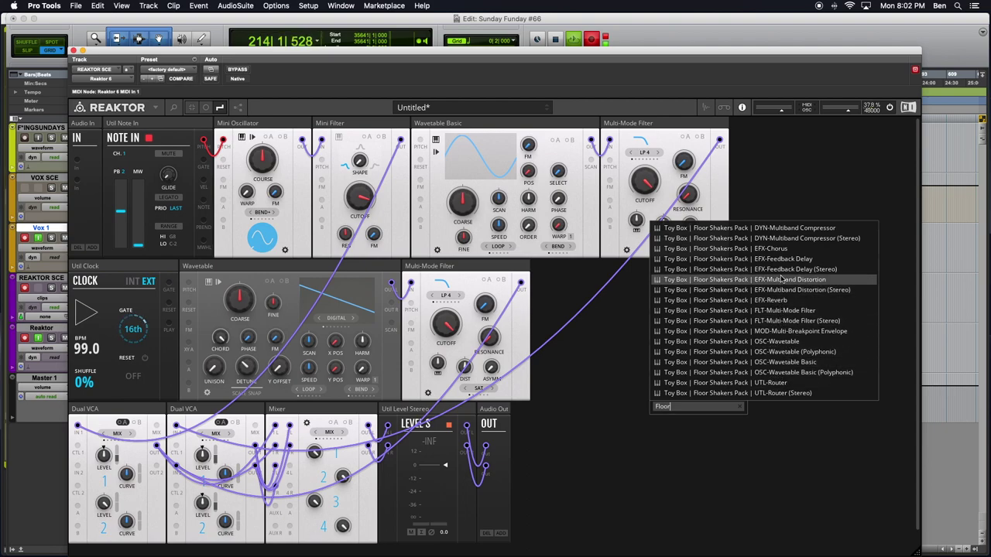
left_click(787, 331)
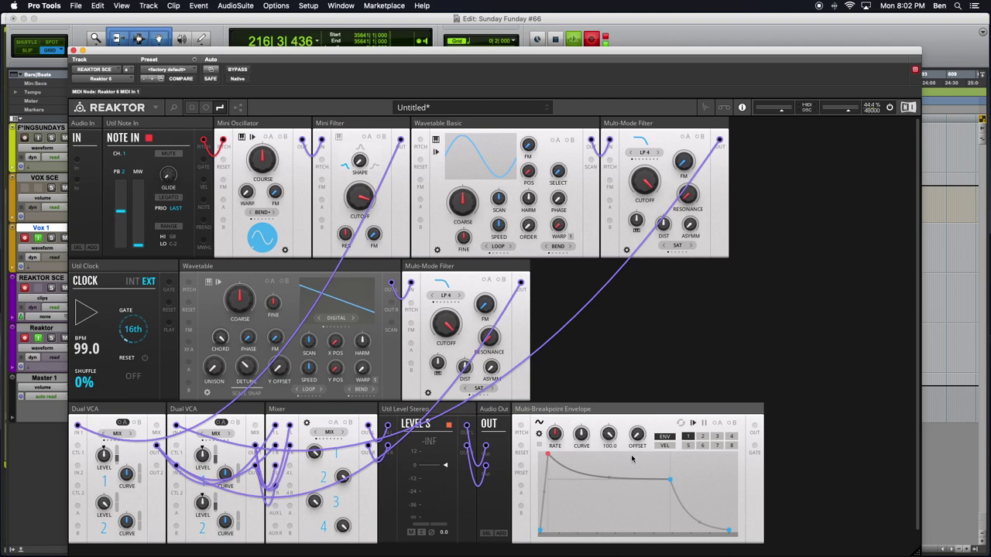
Reshape the envelope with a longer, upward-bowed attack and an earlier, slightly lower sustain point
left_click_drag(670, 480, 637, 477)
left_click_drag(546, 457, 570, 455)
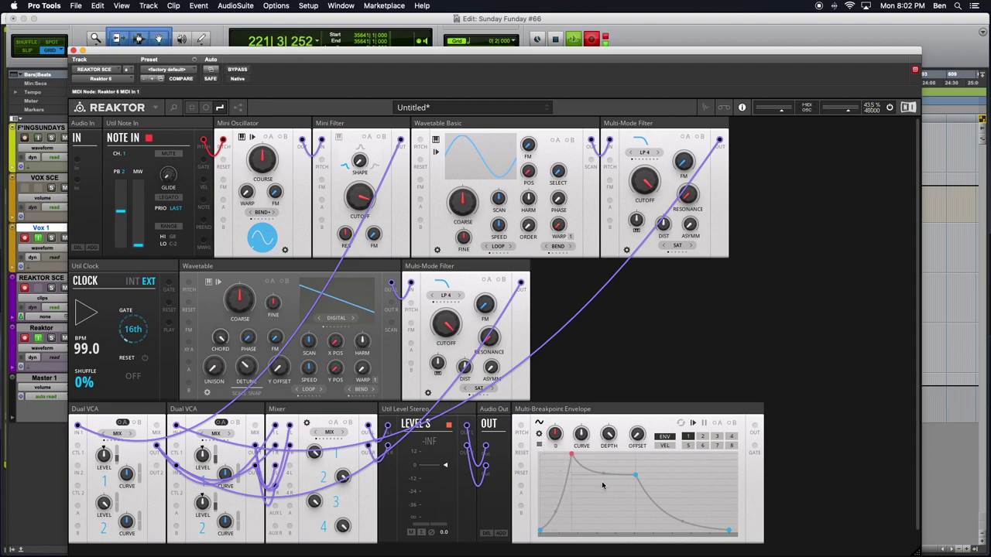
left_click_drag(559, 514, 567, 496)
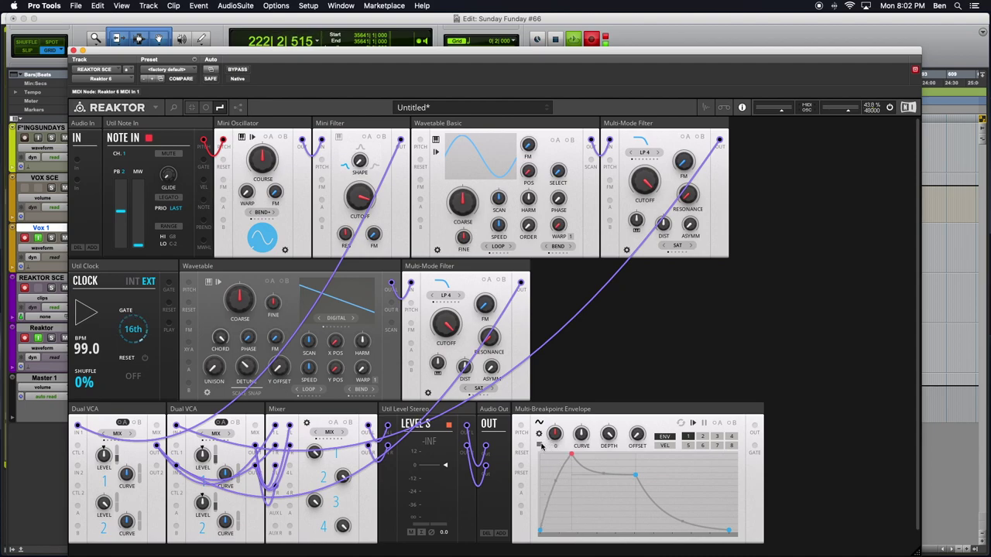
mouse_move(639, 478)
left_mouse_down()
mouse_move(618, 470)
mouse_move(629, 488)
left_mouse_up()
Examine the envelope's synchronisation mode and its shape presets 2 to 8, ending on preset 1 in free mode
mouse_move(555, 434)
left_mouse_down()
mouse_move(540, 447)
mouse_move(540, 423)
left_mouse_up()
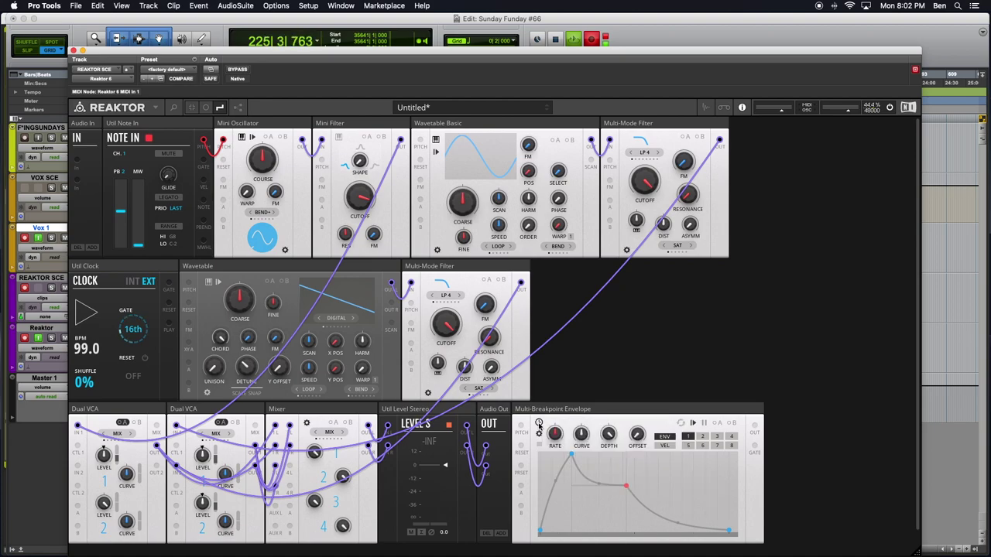
mouse_move(538, 425)
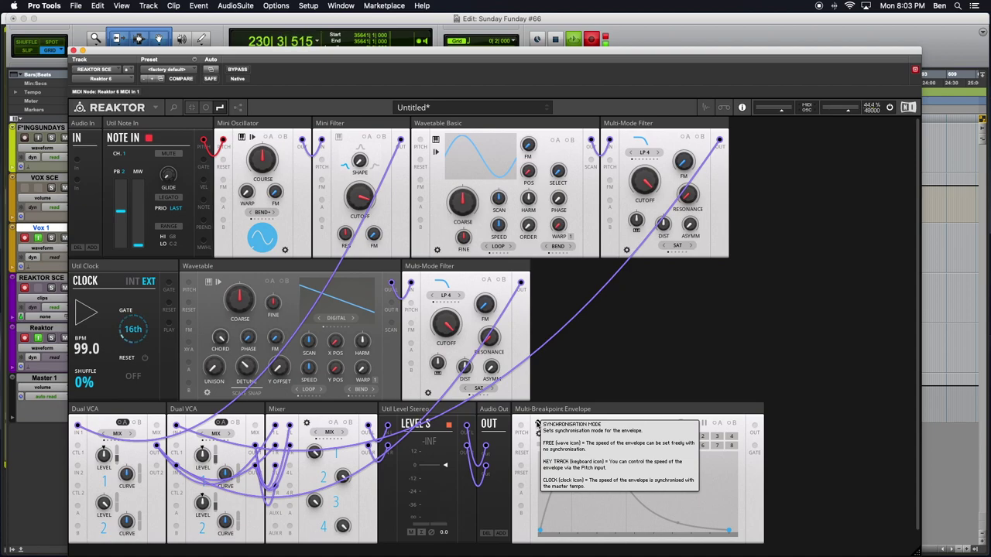
left_click(702, 439)
left_click(717, 438)
left_click(731, 437)
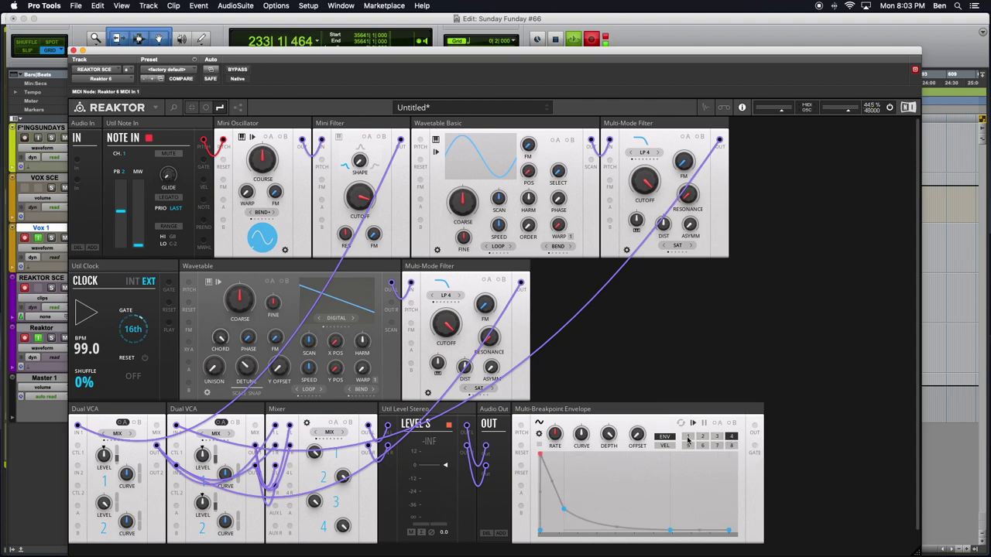
left_click(687, 445)
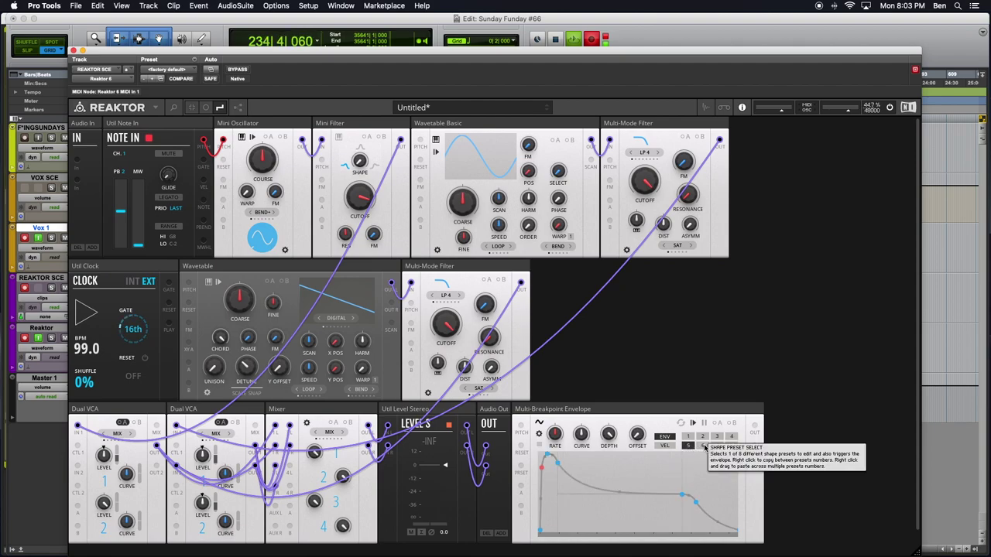
left_click(704, 447)
left_click(689, 446)
left_click(689, 437)
left_click(717, 447)
left_click(732, 446)
left_click(688, 437)
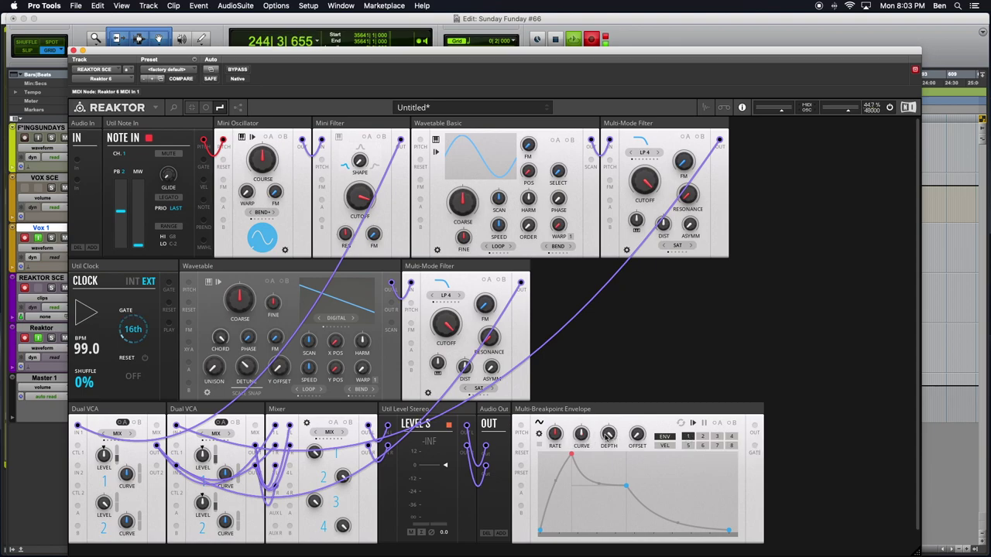
Move the Multi-Breakpoint Envelope to the start of the bottom row, ahead of the first Dual VCA
left_click_drag(609, 435, 635, 439)
mouse_move(556, 432)
left_mouse_down()
mouse_move(552, 457)
mouse_move(550, 435)
left_mouse_up()
mouse_move(519, 465)
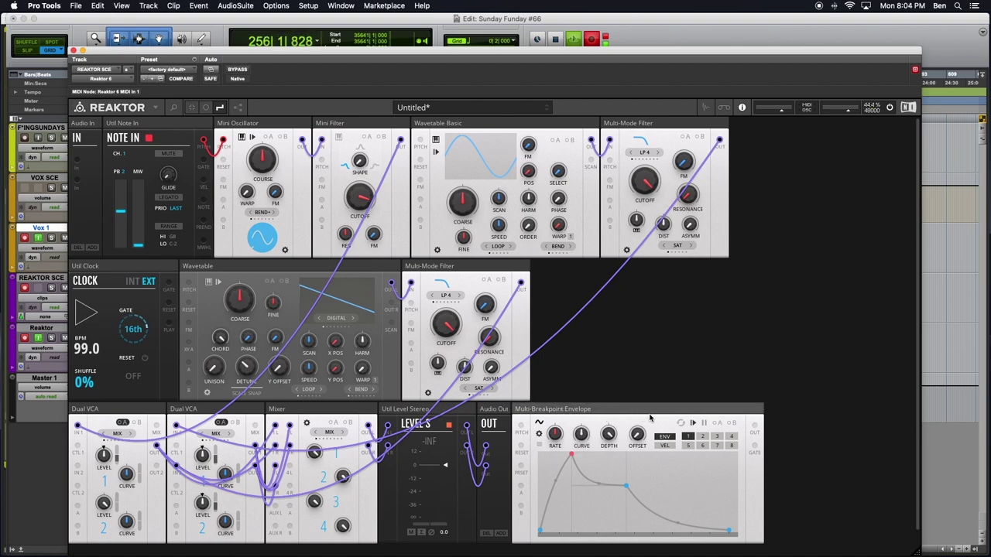
left_click_drag(628, 413, 118, 416)
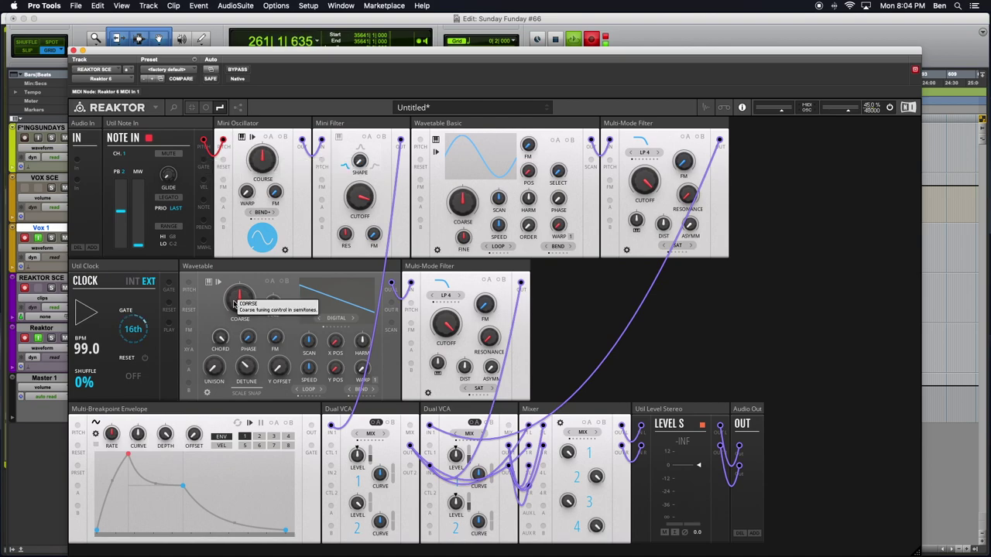
Find and open the REAKTOR PATCH CABLE COLOR document in TextEdit, check the colour code and return to Reaktor
key("super+space")
type("cable")
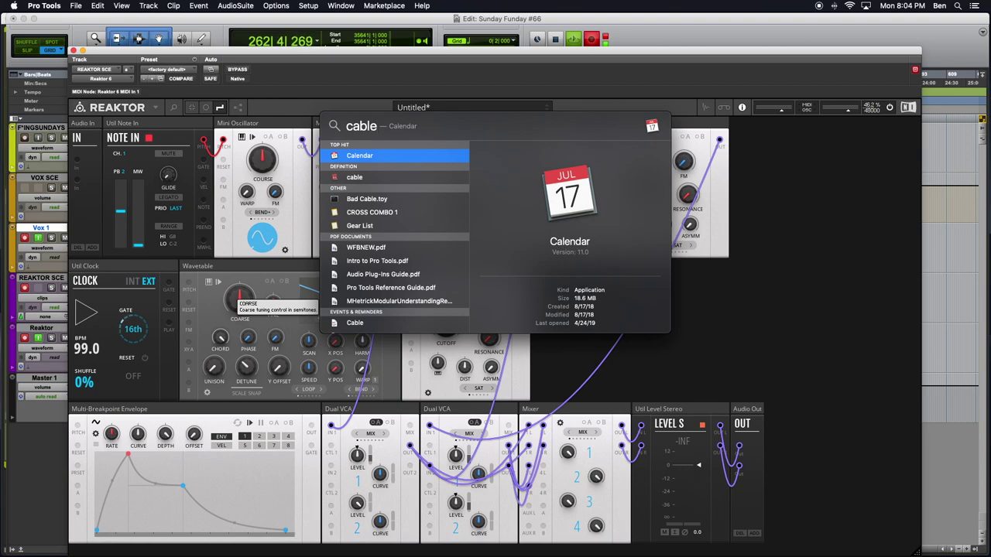
type(" color")
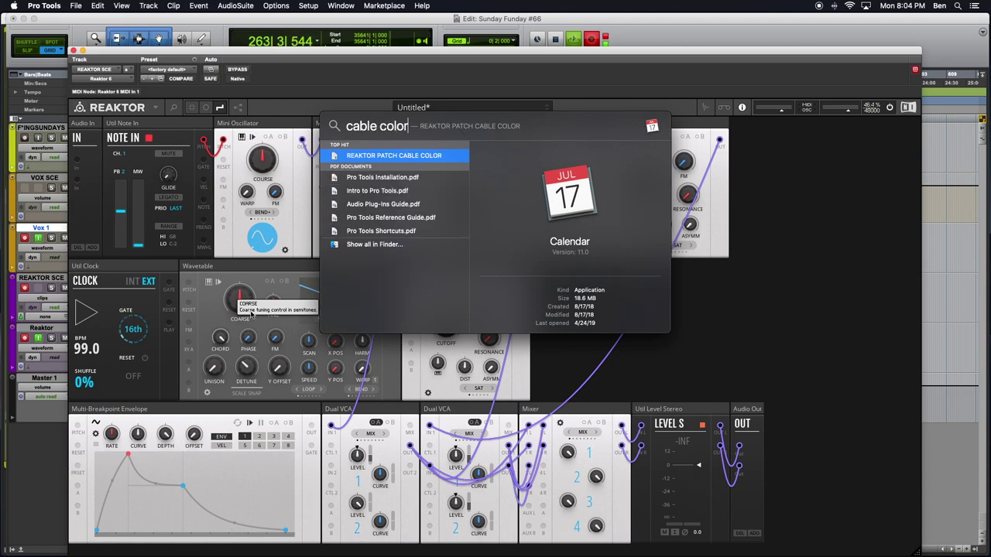
key("Return")
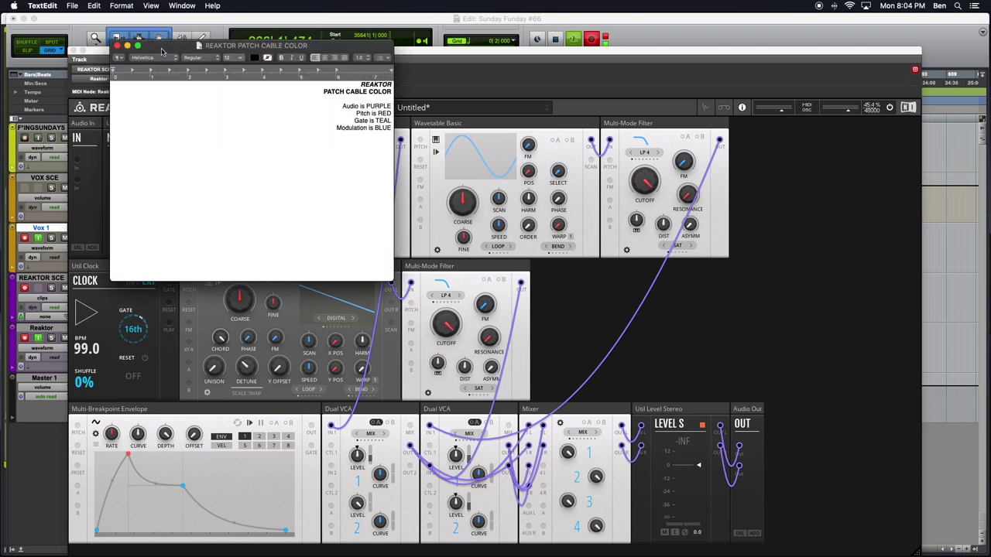
left_click_drag(162, 51, 765, 4)
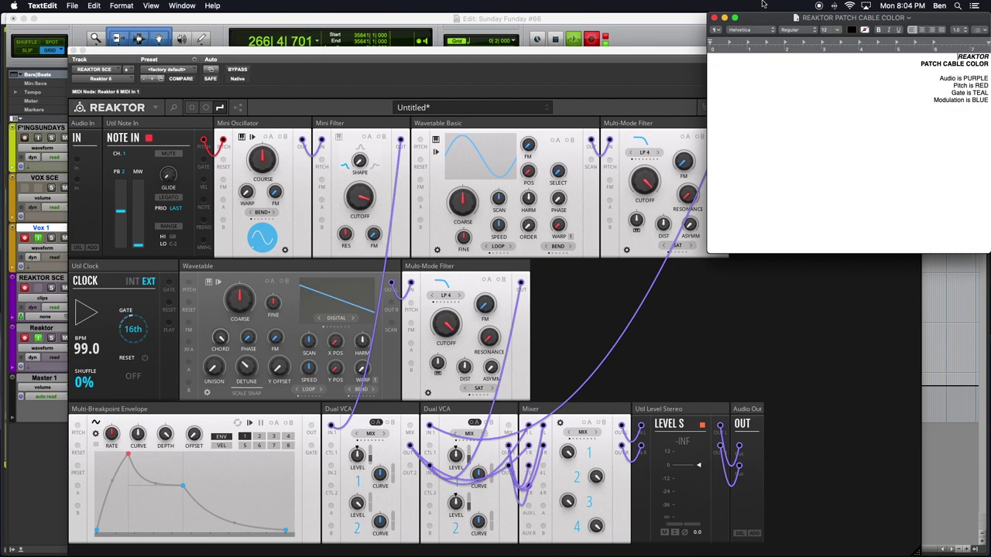
left_click(529, 78)
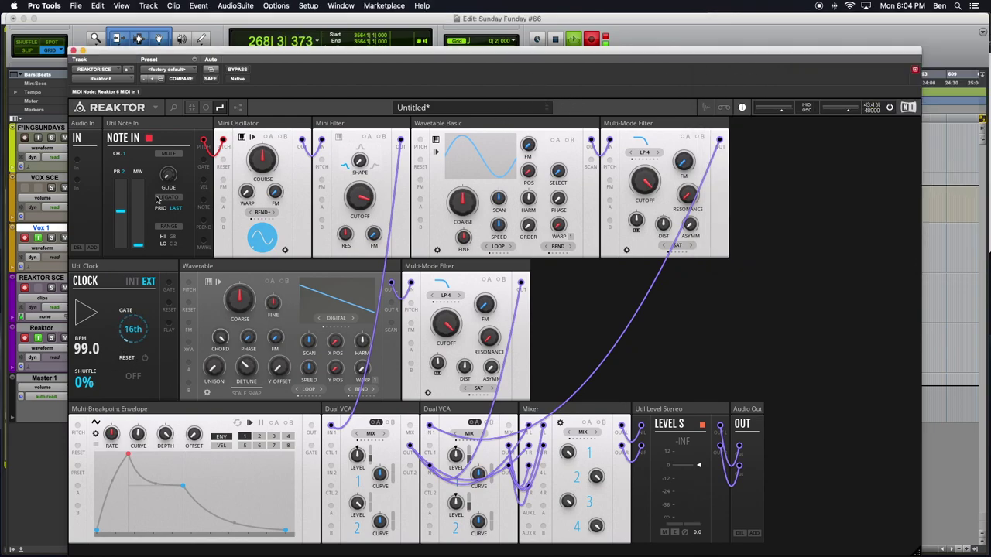
Patch Note In's Gate output into the Multi-Breakpoint Envelope's Reset input and colour the cable teal
mouse_move(204, 160)
left_mouse_down()
mouse_move(162, 372)
mouse_move(138, 422)
mouse_move(115, 439)
mouse_move(139, 436)
mouse_move(108, 440)
mouse_move(180, 332)
mouse_move(206, 159)
left_mouse_up()
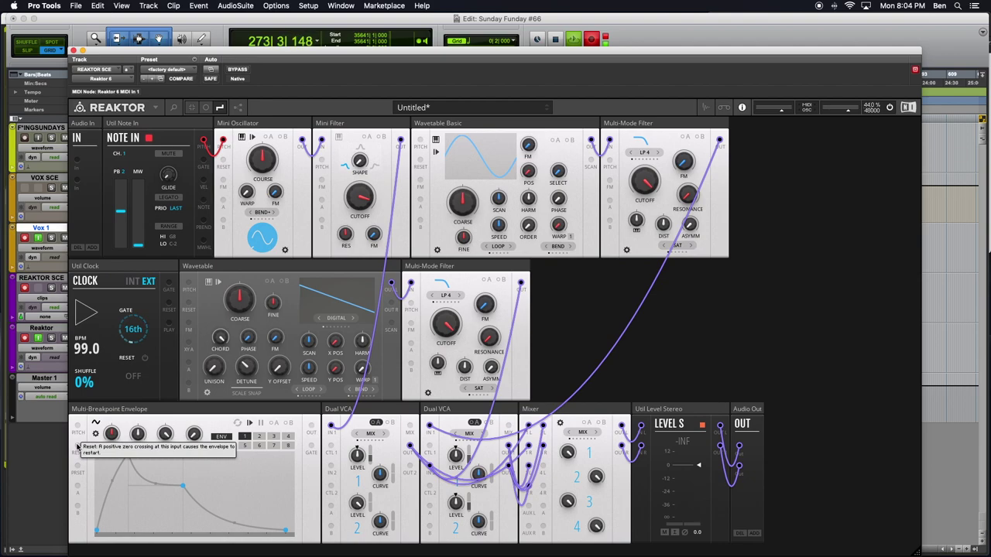
left_click_drag(202, 164, 79, 446)
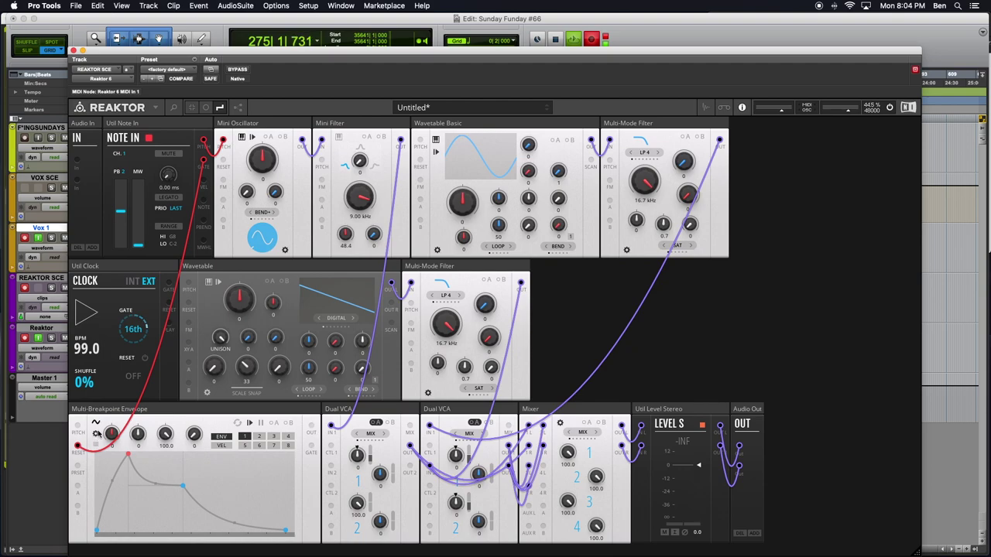
right_click(78, 446)
mouse_move(97, 446)
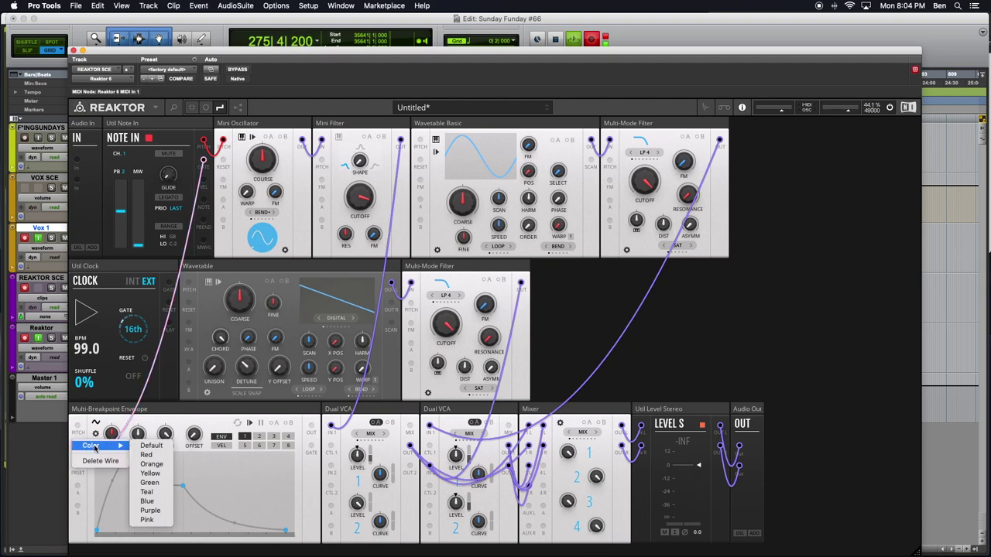
left_click(147, 491)
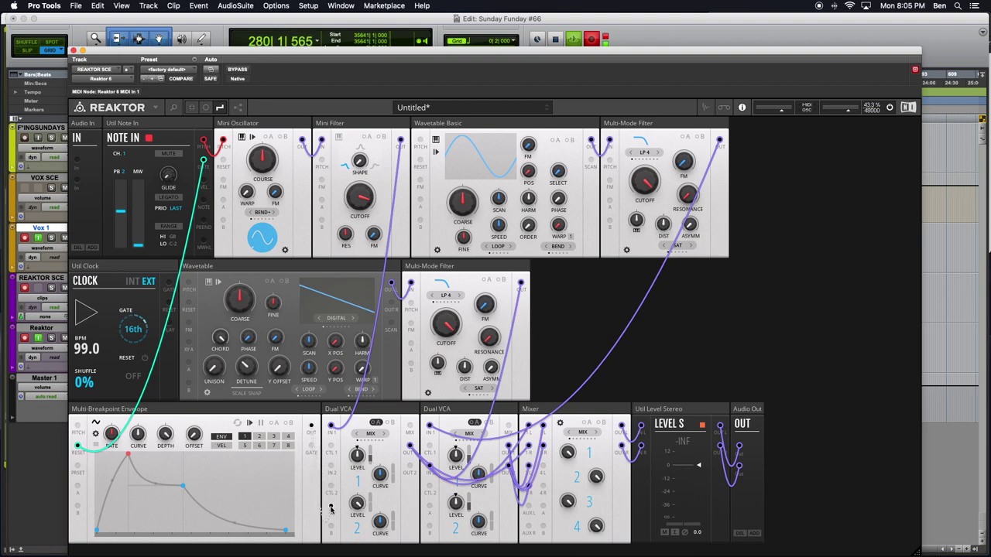
Patch the Multi-Breakpoint Envelope's output into the A modulation inputs of both Dual VCAs with blue cables
left_click_drag(331, 509, 312, 428)
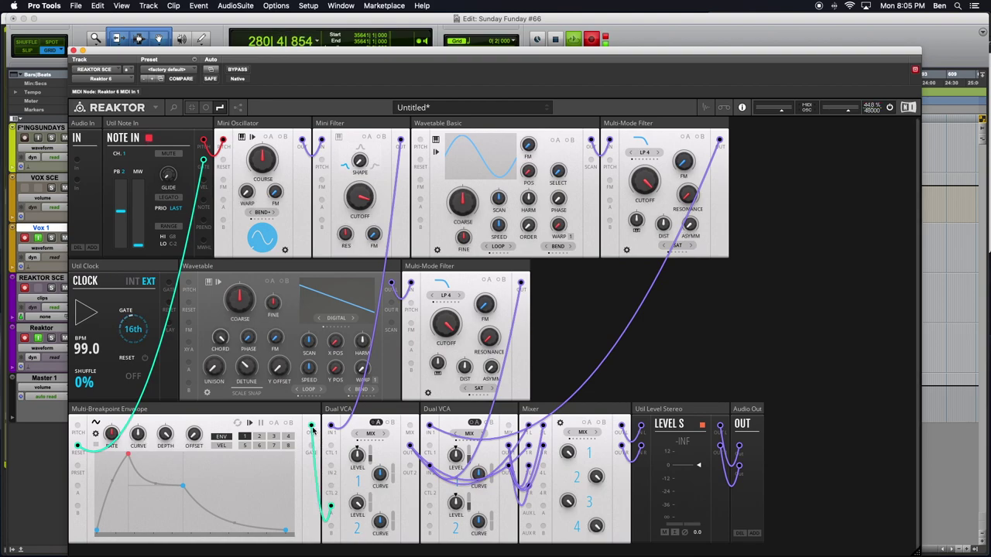
right_click(314, 430)
mouse_move(331, 430)
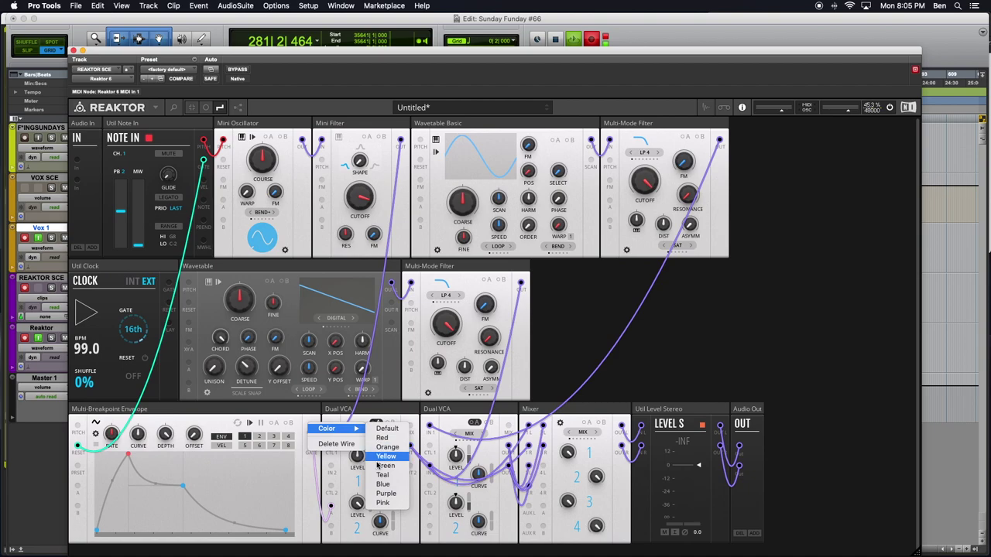
left_click(383, 502)
left_click_drag(312, 428, 430, 508)
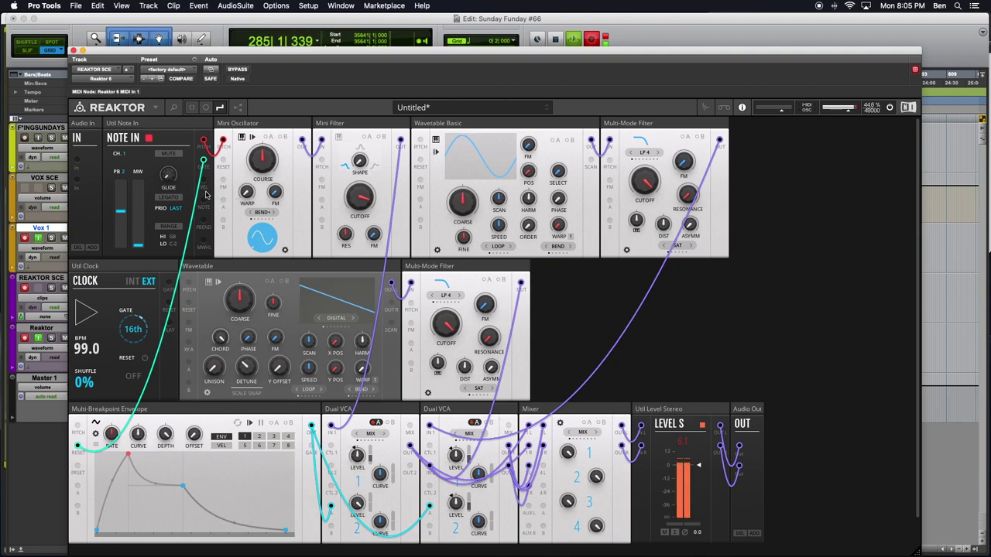
Patch Note In's Pitch output into the Pitch inputs of Wavetable Basic and Wavetable with red cables
mouse_move(276, 193)
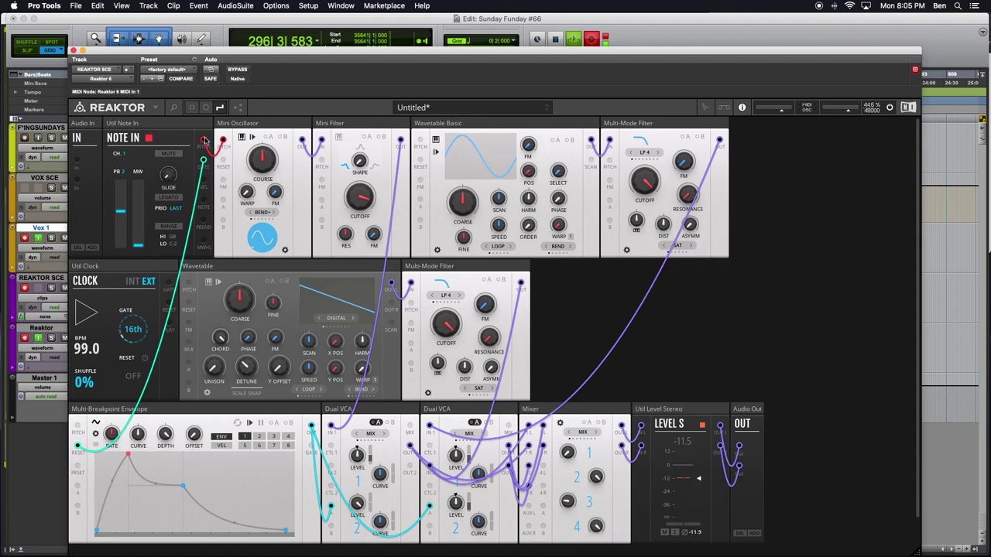
left_click_drag(205, 142, 422, 143)
right_click(420, 142)
mouse_move(463, 140)
left_click(495, 150)
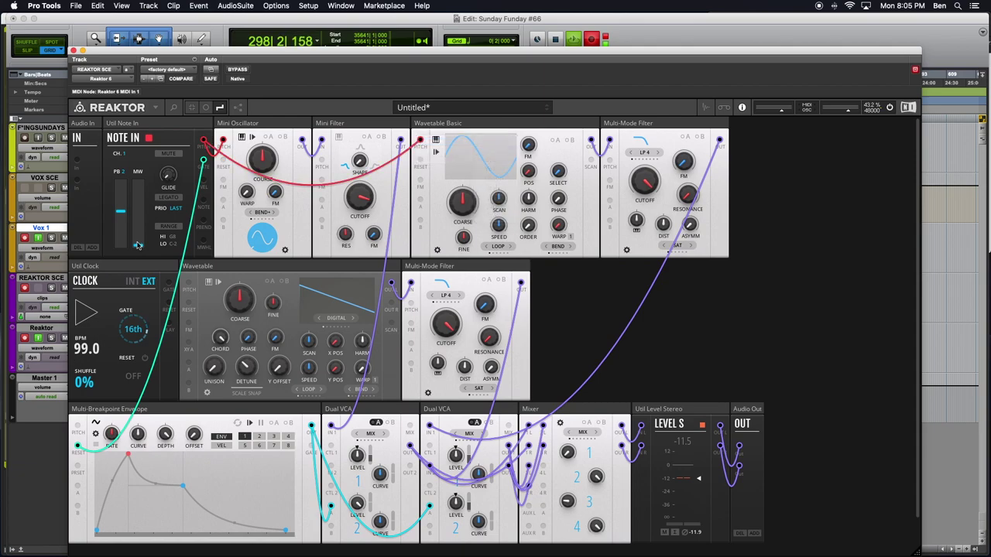
left_click_drag(205, 143, 189, 285)
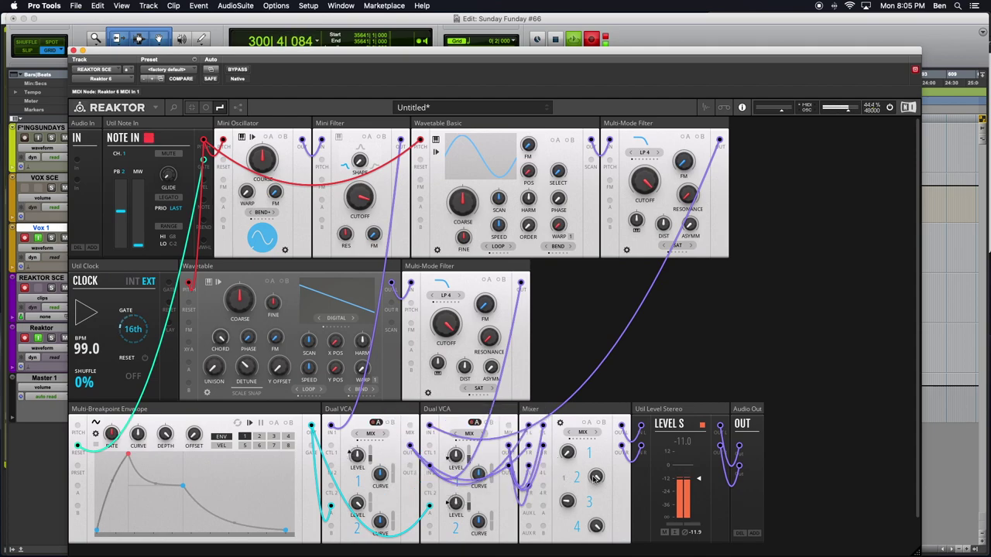
Rebalance the Mixer by adjusting the levels of channels 2 and 3
left_click_drag(596, 475, 589, 499)
left_click_drag(582, 487, 586, 453)
Try Wavetable Basic's Select and Scan controls in RAND mode and lower the first-row Multi-Mode Filter's cutoff to about 218 Hz
left_click_drag(557, 172, 563, 114)
left_click_drag(565, 234, 534, 244)
left_click_drag(558, 172, 505, 138)
left_click_drag(498, 199, 498, 183)
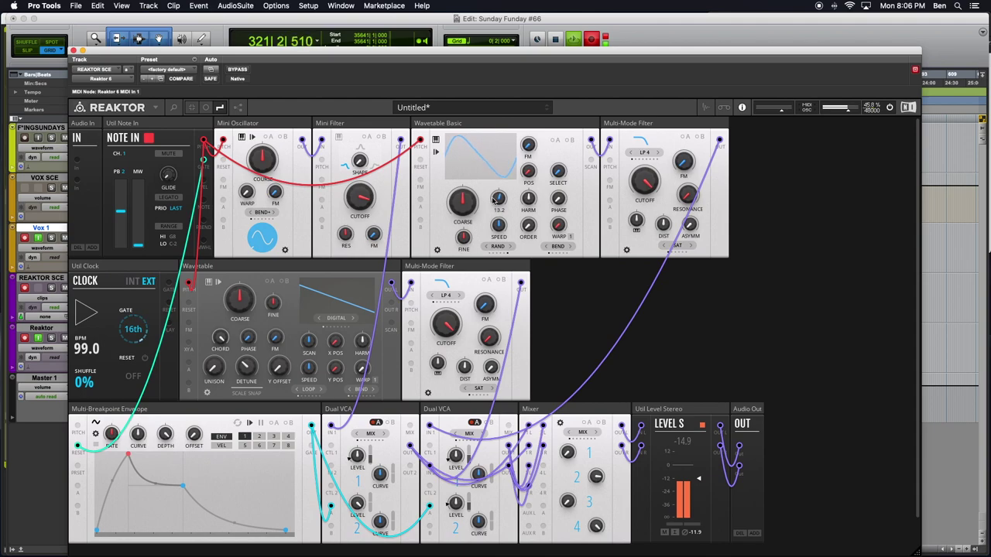
left_click_drag(495, 199, 639, 327)
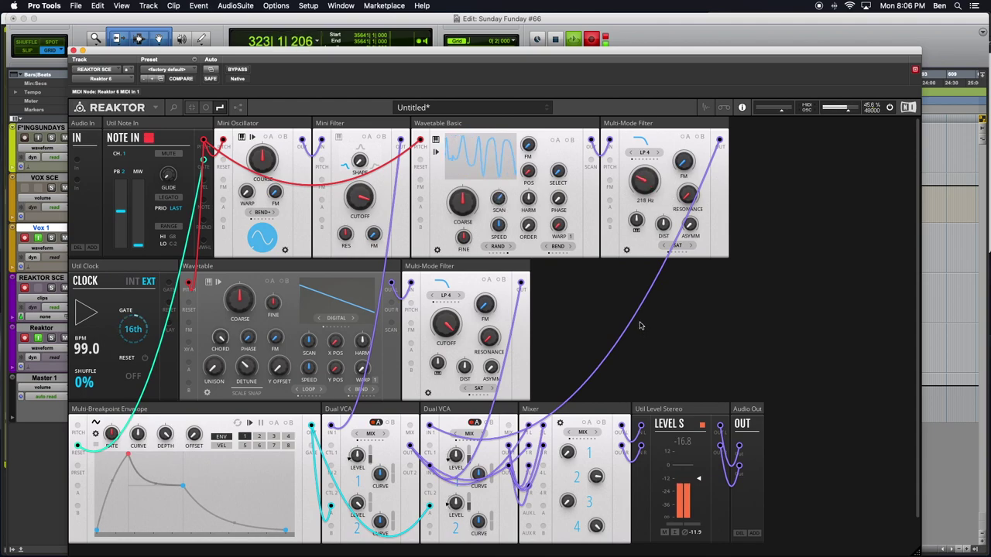
Switch Wavetable Basic's scan mode to LOOP and adjust its Harm, Speed and Select, with Warp at about 39.4
left_click_drag(528, 198, 488, 238)
left_click(498, 246)
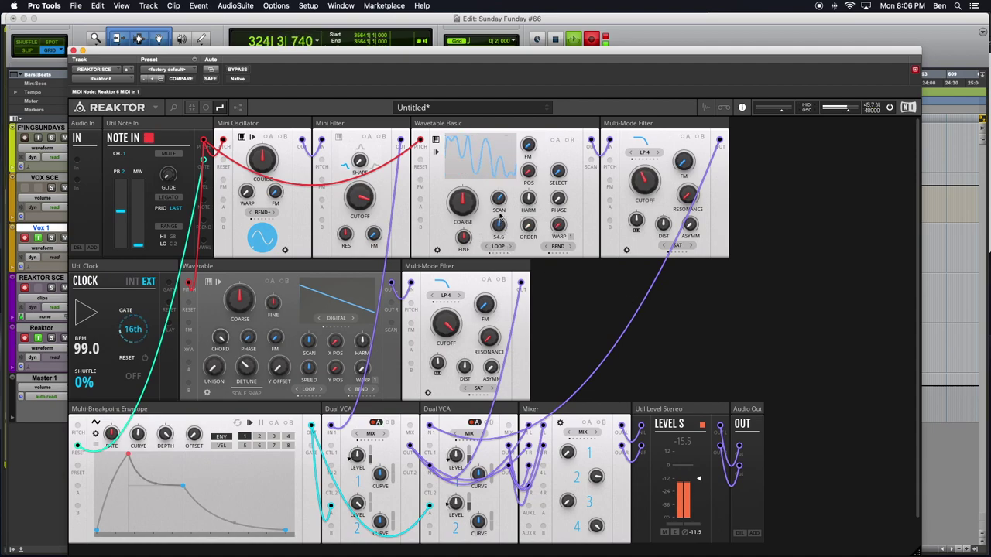
left_click_drag(499, 214, 500, 230)
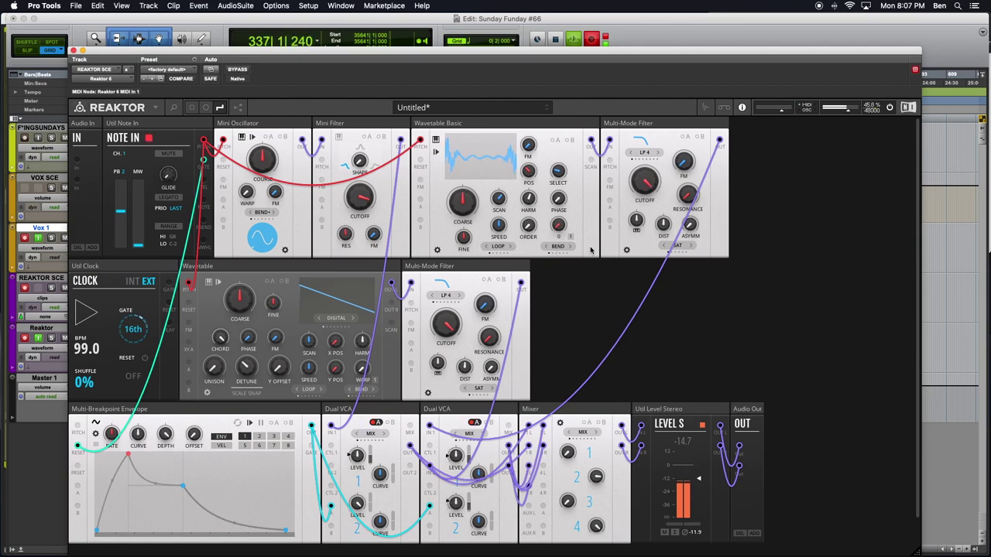
left_click_drag(561, 225, 558, 172)
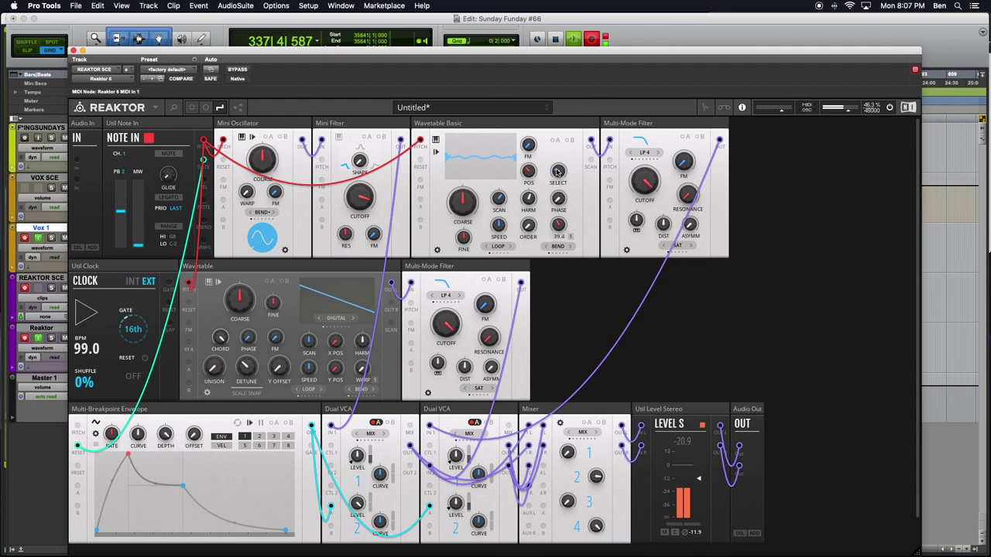
Adjust Wavetable Basic's Warp and raise Mixer channel 1 to about 19.1
left_click_drag(554, 226, 545, 246)
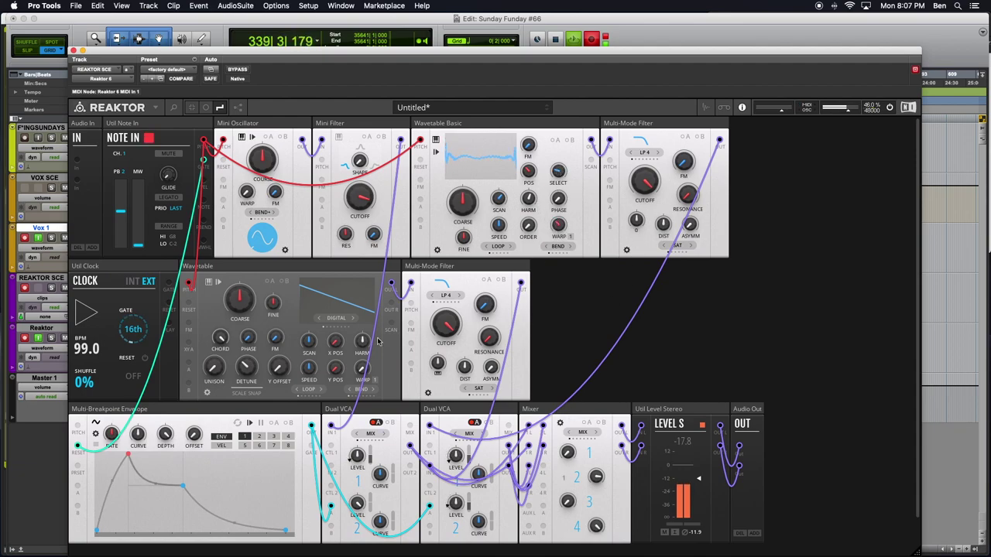
left_click_drag(568, 453, 570, 442)
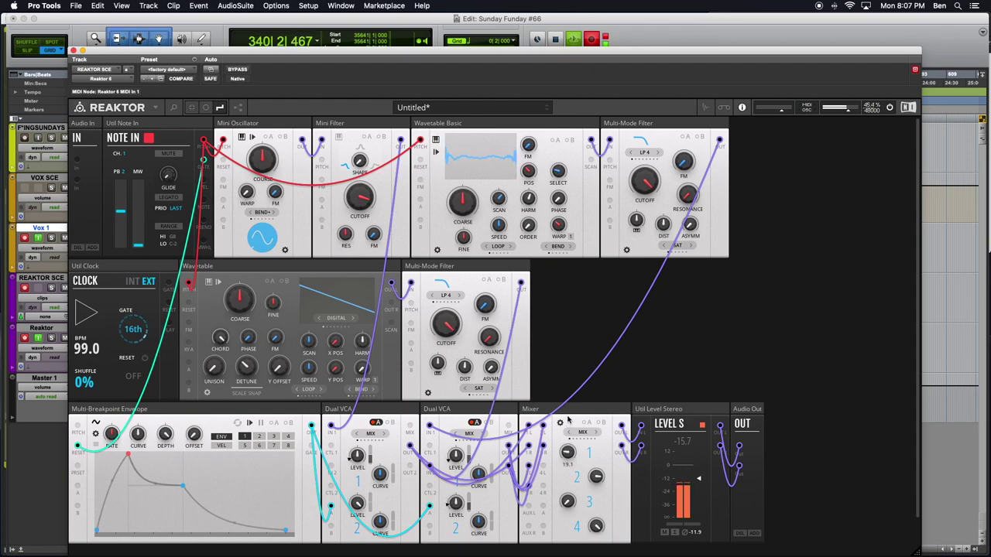
Switch the Mini Oscillator from a sine to a saw-like waveform and lower the Mini Filter's cutoff slightly
left_click(262, 236)
left_click_drag(359, 197, 357, 198)
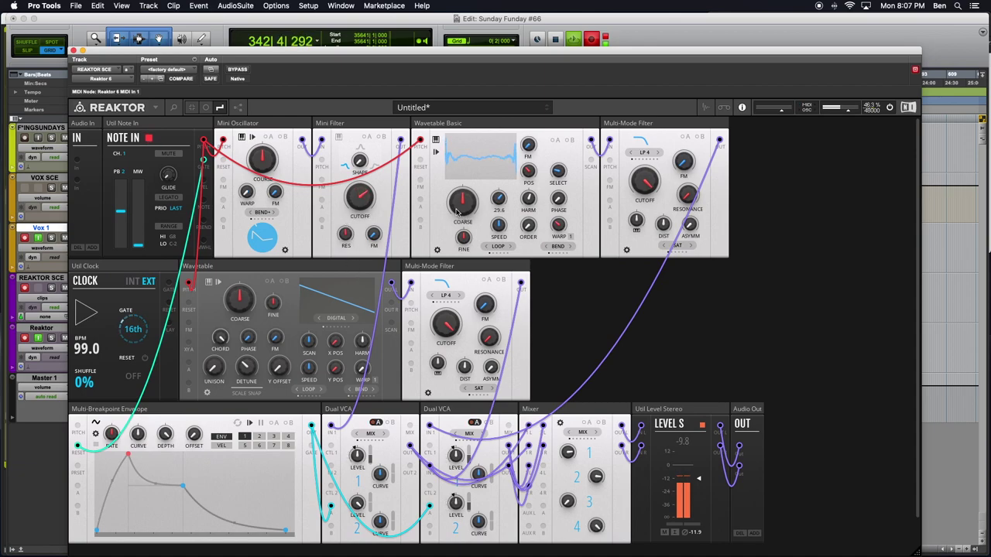
Retune Wavetable Basic's Coarse pitch and adjust its Warp
left_click_drag(459, 204, 458, 202)
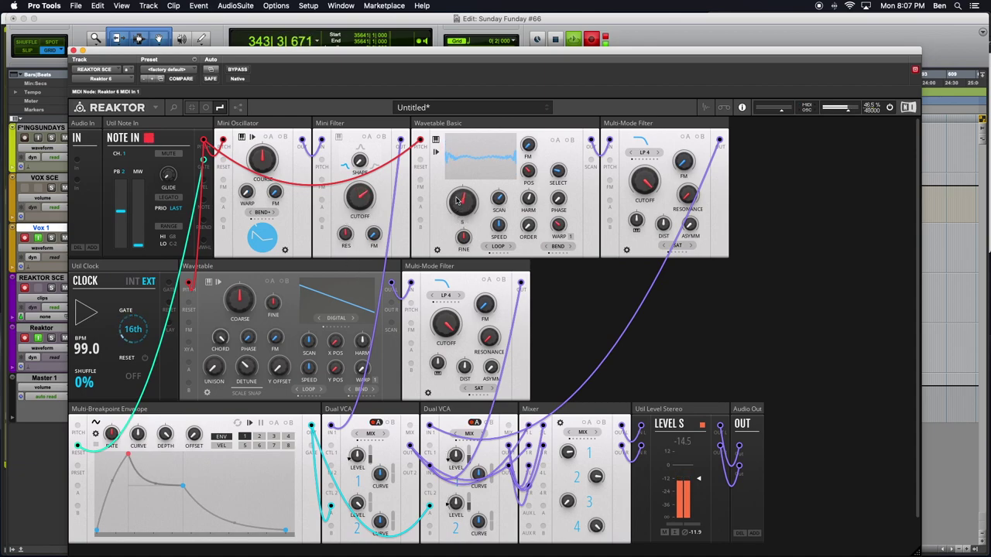
left_click_drag(457, 199, 458, 197)
left_click_drag(458, 199, 458, 204)
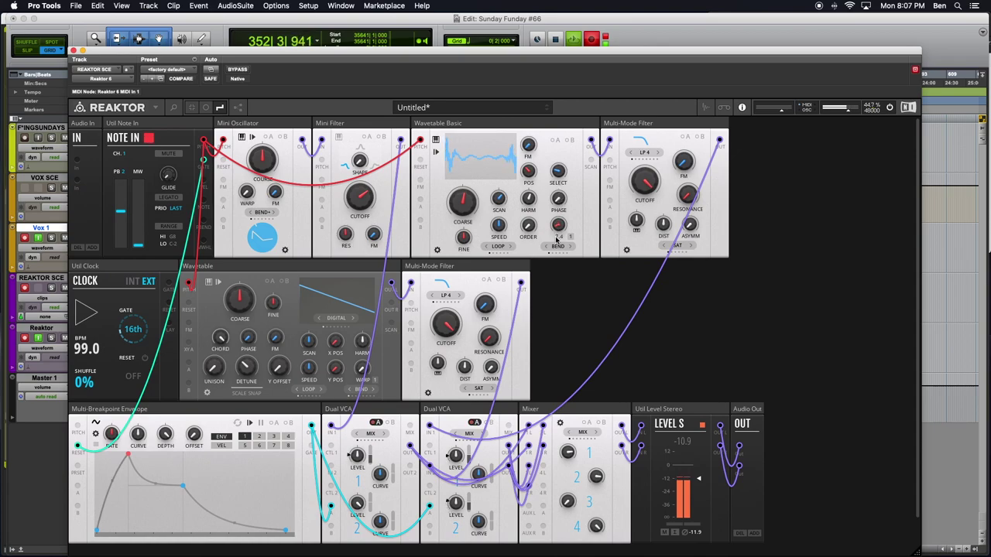
mouse_move(505, 243)
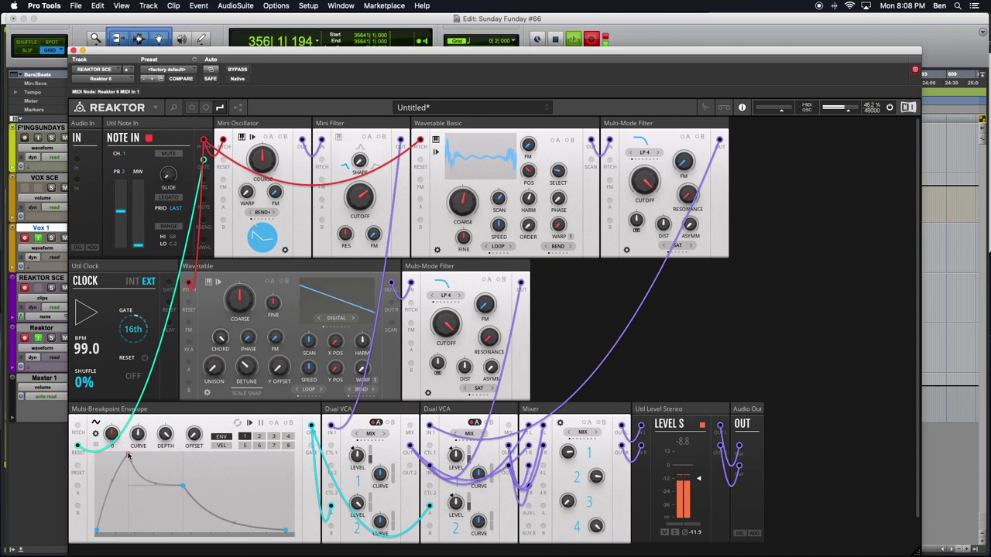
Reshape the Multi-Breakpoint Envelope with a faster attack, an earlier and higher sustain point, and a shorter release
mouse_move(147, 468)
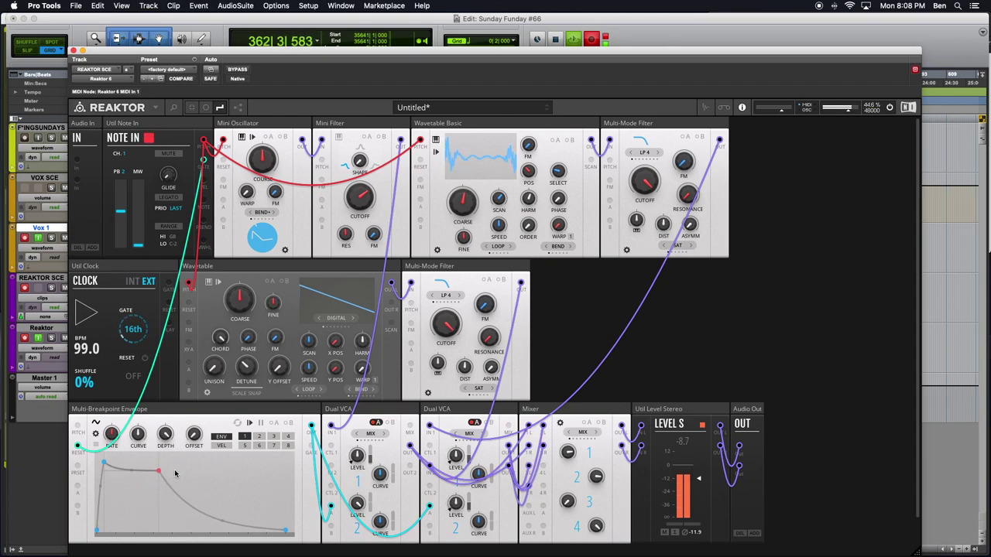
left_click_drag(161, 480, 170, 479)
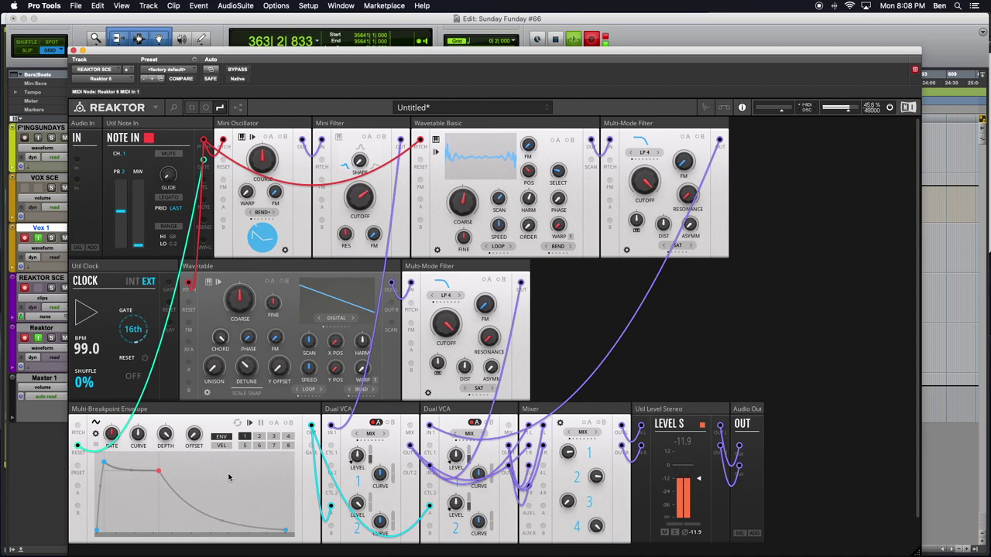
mouse_move(217, 526)
left_mouse_down()
mouse_move(230, 473)
mouse_move(197, 507)
mouse_move(207, 517)
left_mouse_up()
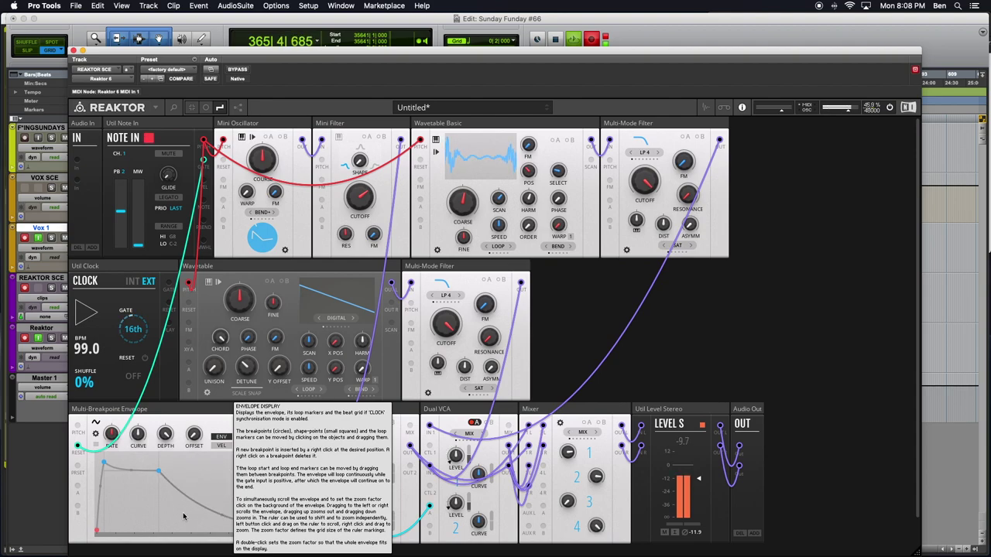
left_click_drag(283, 538, 209, 554)
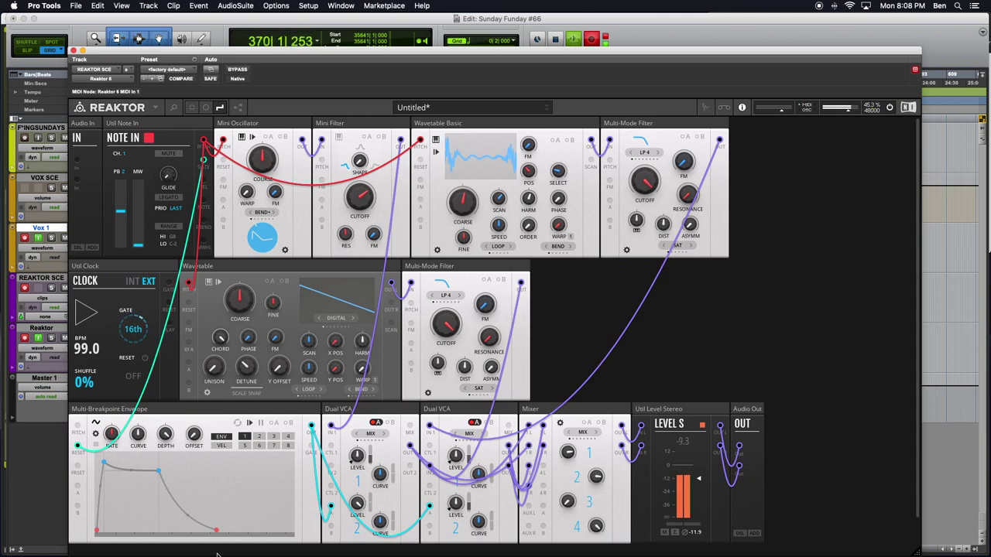
Adjust Wavetable Basic's Select and isolate the Wavetable voice by lowering Mixer channels 1 and 2 and raising channel 3
mouse_move(330, 413)
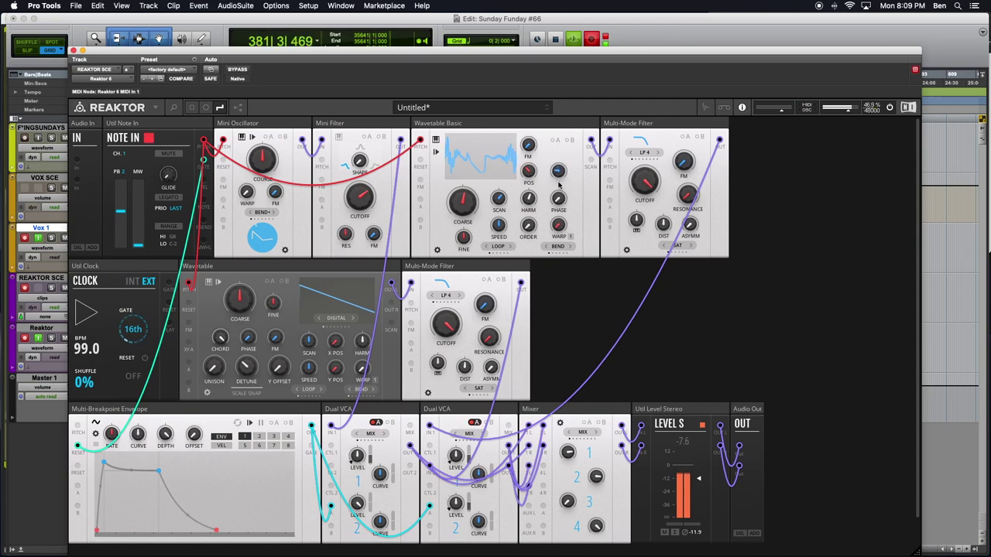
left_click_drag(558, 172, 558, 166)
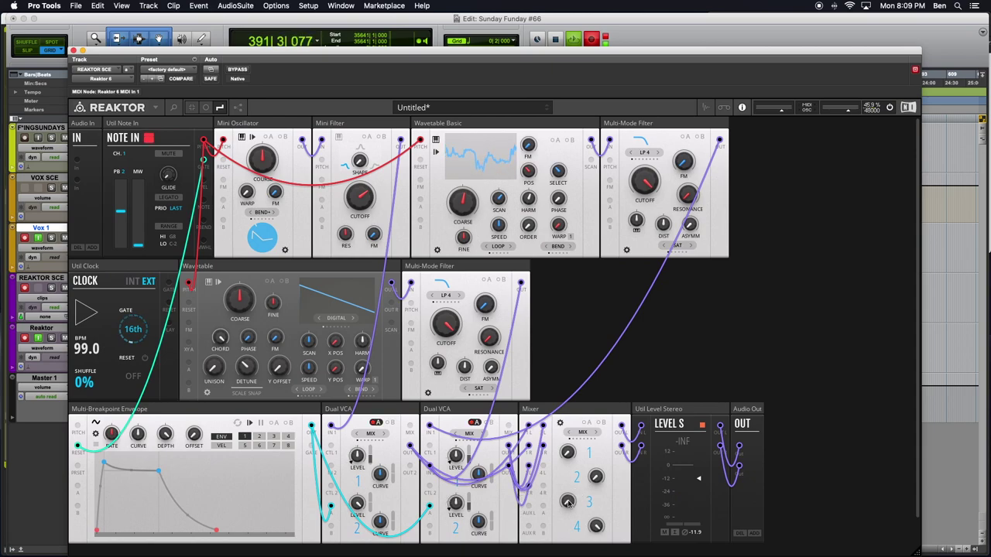
left_click_drag(567, 502, 568, 480)
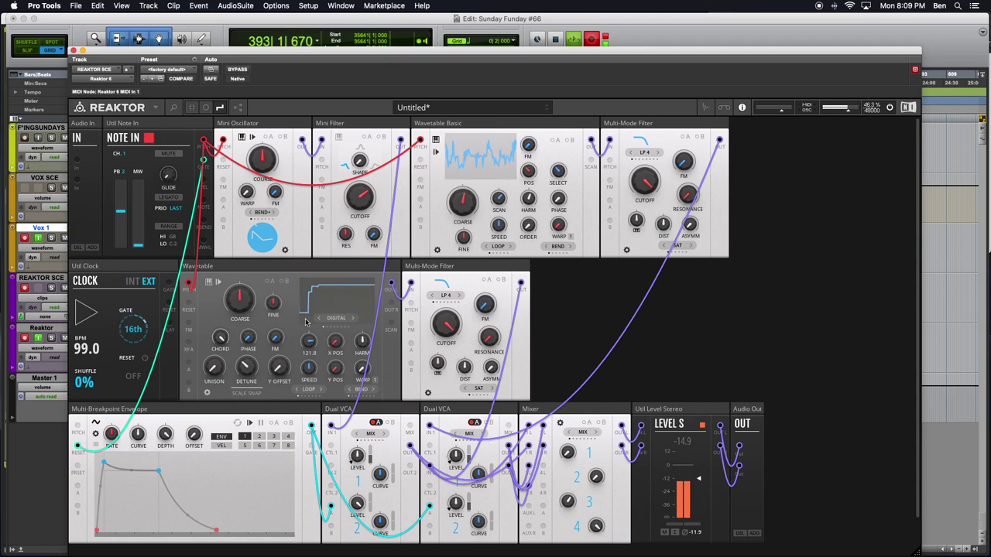
Try Wavetable's Scan and X Pos controls and set its Coarse pitch to -12
mouse_move(310, 346)
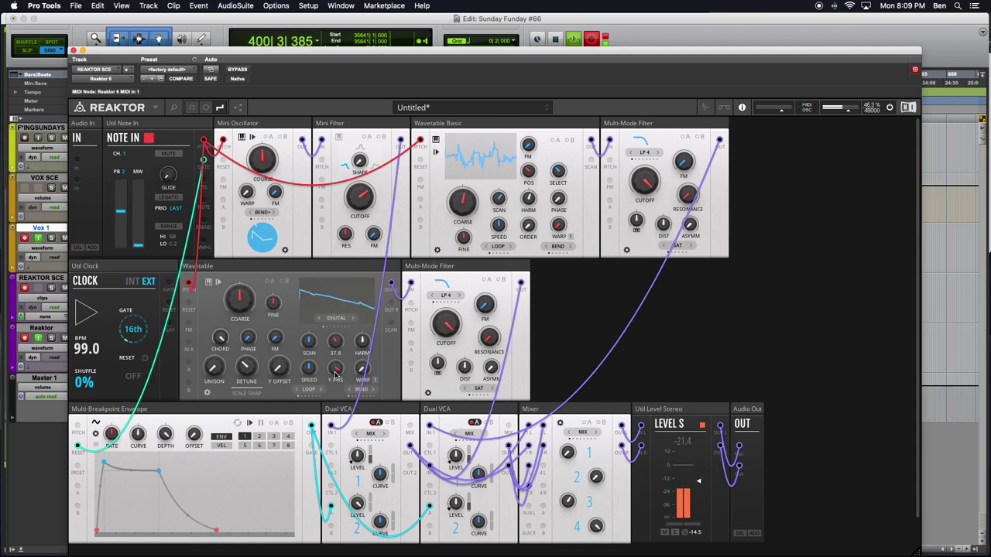
left_click_drag(338, 342, 334, 338)
left_click_drag(241, 308, 245, 335)
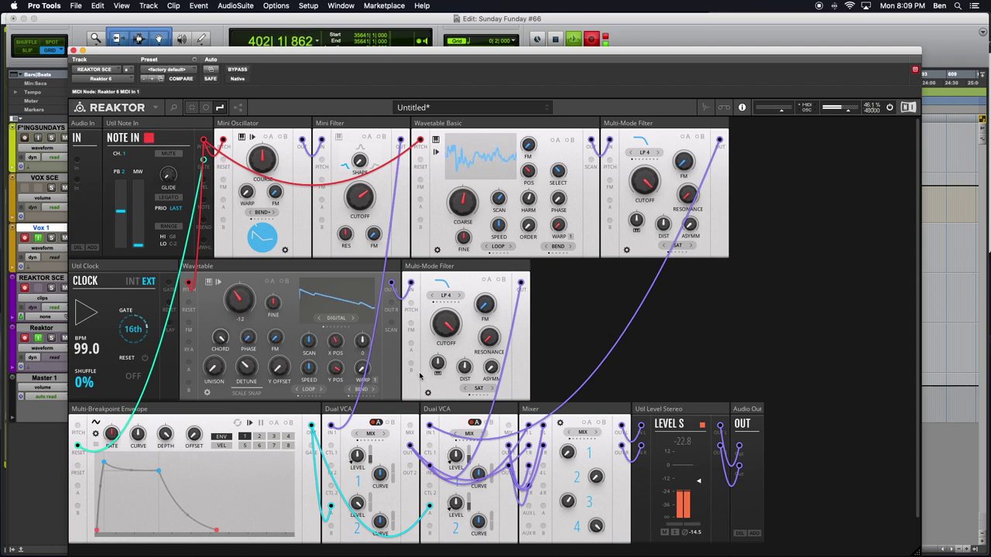
Return Wavetable's X Pos to its minimum and sweep its Y Pos up to 100
left_click_drag(335, 342, 335, 364)
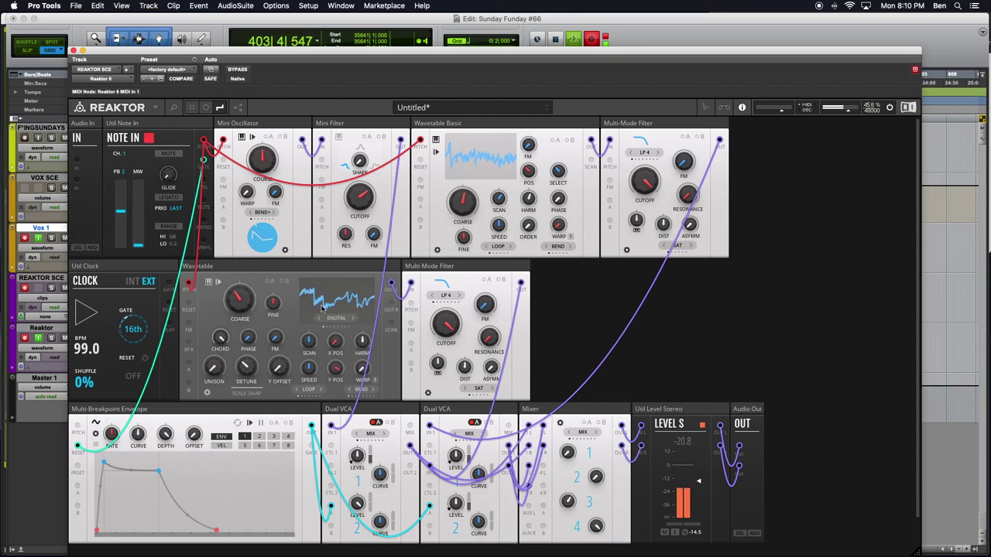
left_click_drag(336, 366, 349, 493)
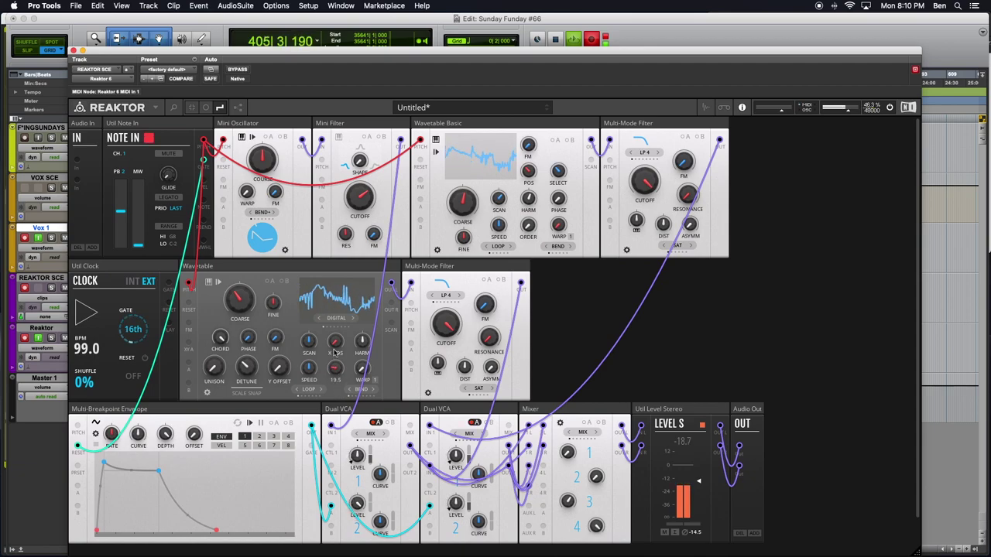
left_click_drag(337, 373, 336, 335)
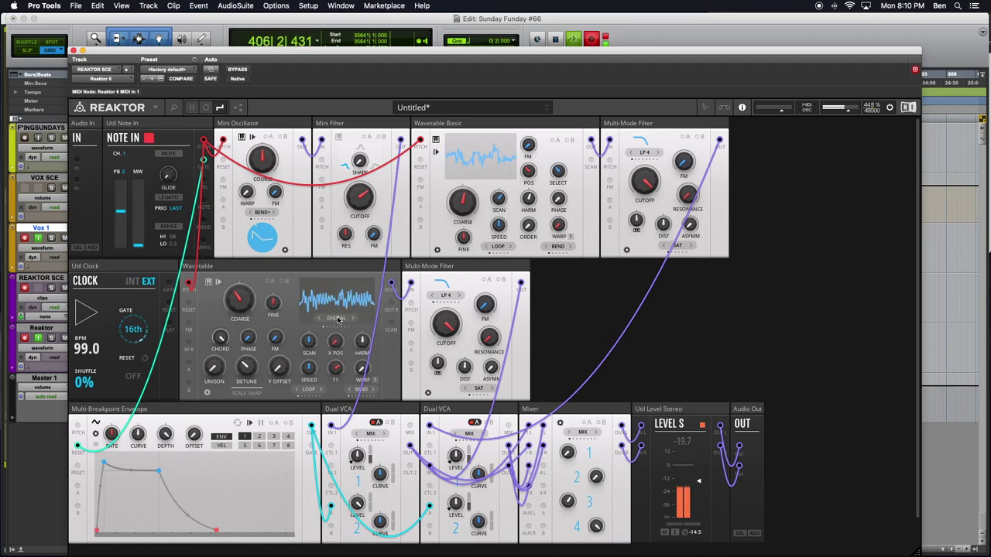
left_click_drag(329, 262, 328, 264)
left_click_drag(333, 307, 339, 198)
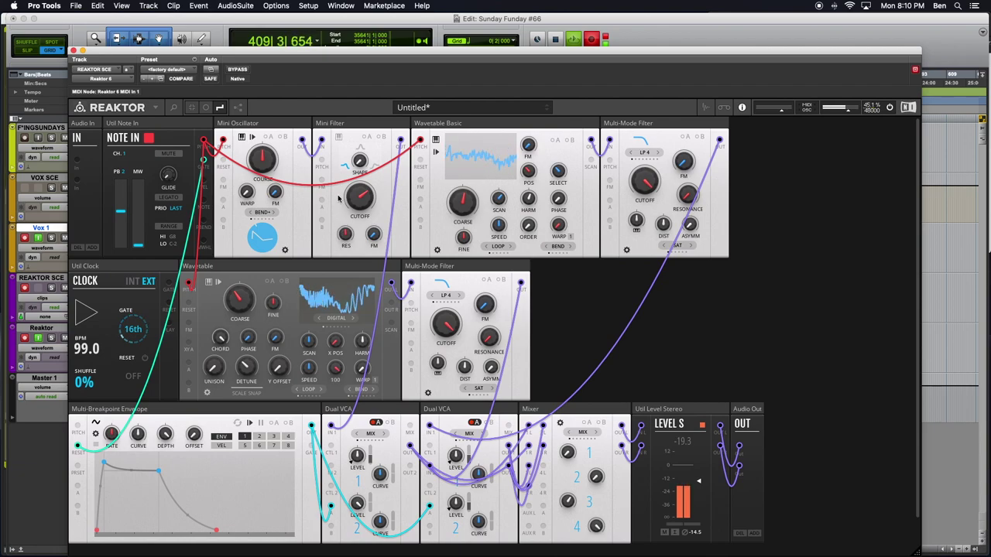
left_click_drag(340, 368, 348, 341)
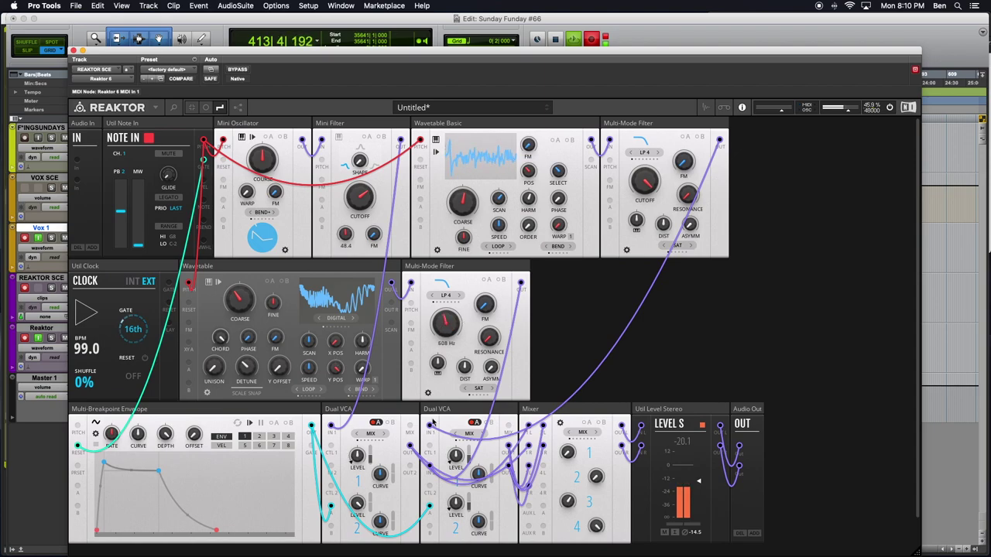
Audition the second-row Multi-Mode Filter's types, return it to LP 4 and raise its resonance to about 32
left_click_drag(489, 340, 457, 355)
left_click(460, 296)
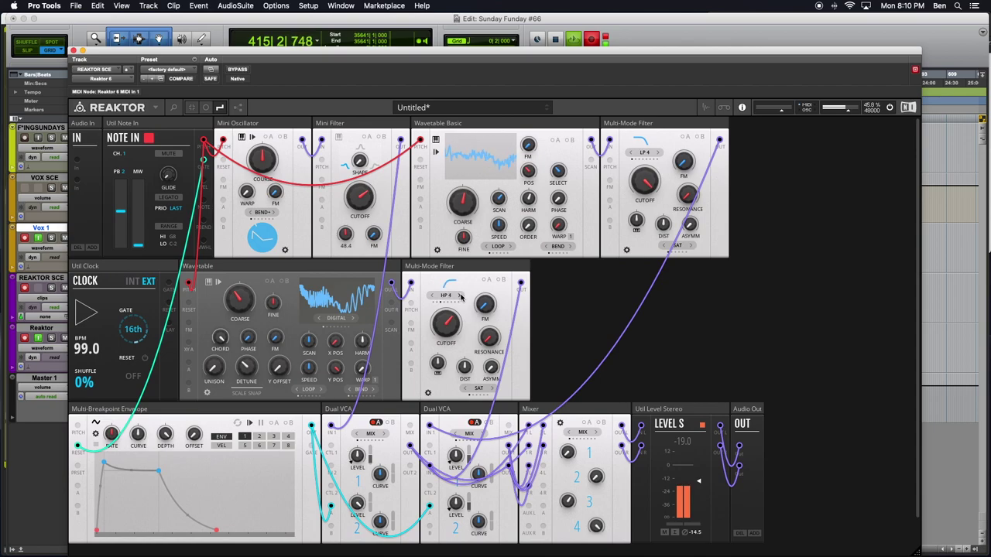
left_click(460, 297)
left_click(460, 296)
left_click(460, 297)
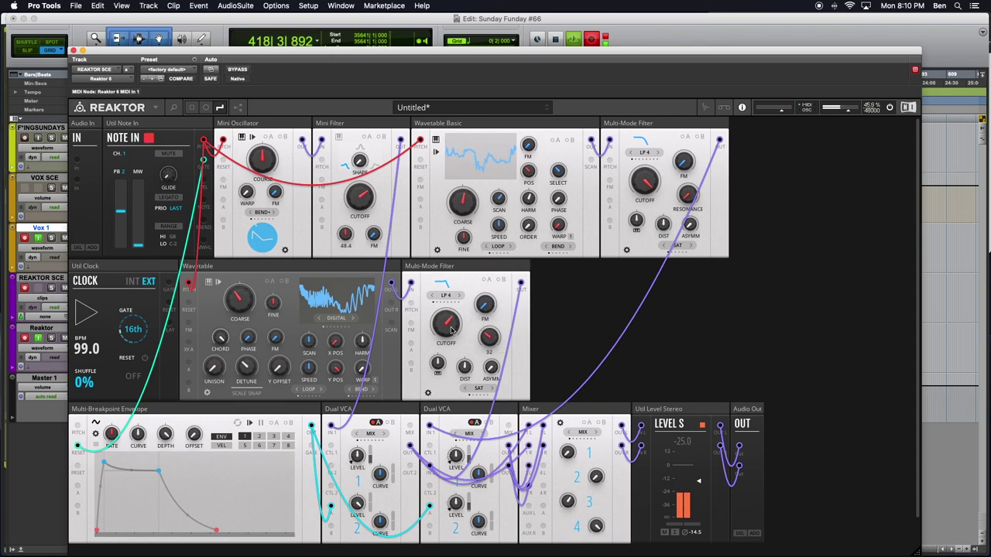
Set the second-row Multi-Mode Filter's Dist to about 18.7, raise Asymm, choose SINE distortion and set the cutoff to about 2.52 kHz
mouse_move(459, 341)
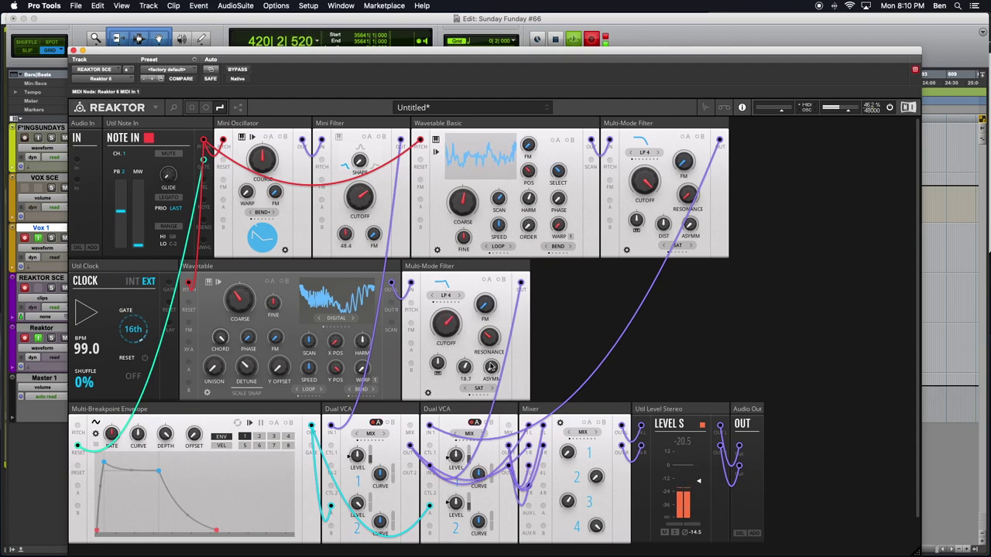
mouse_move(491, 390)
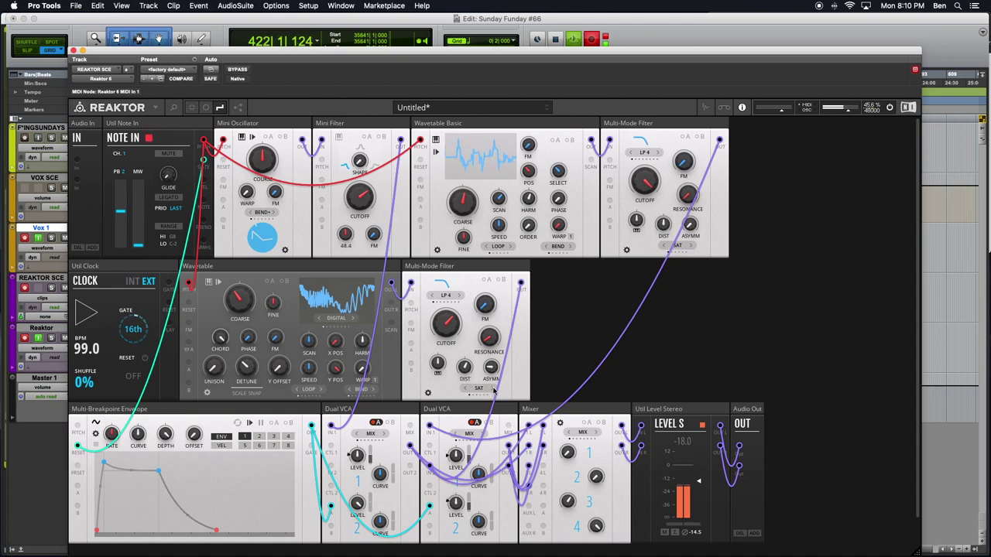
mouse_move(493, 336)
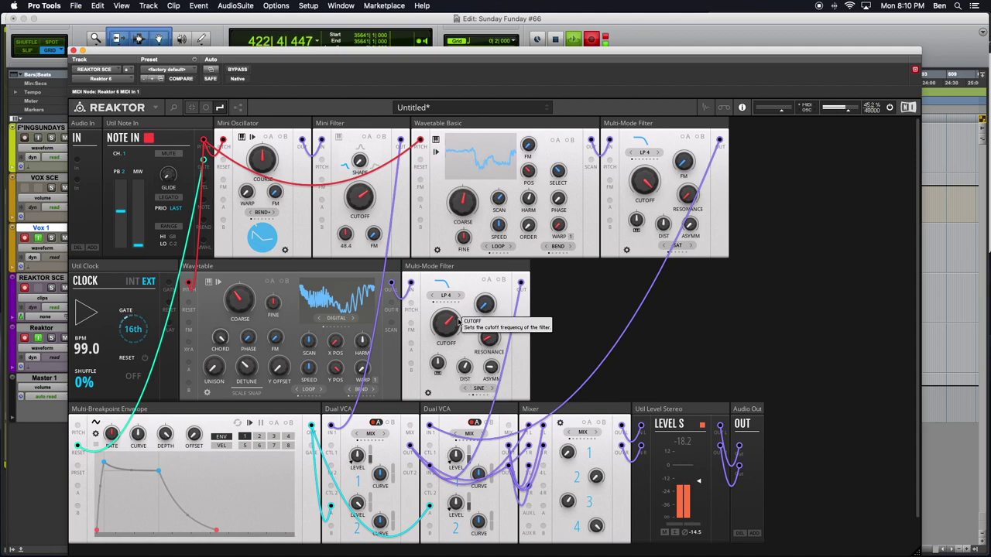
left_click_drag(446, 326, 448, 266)
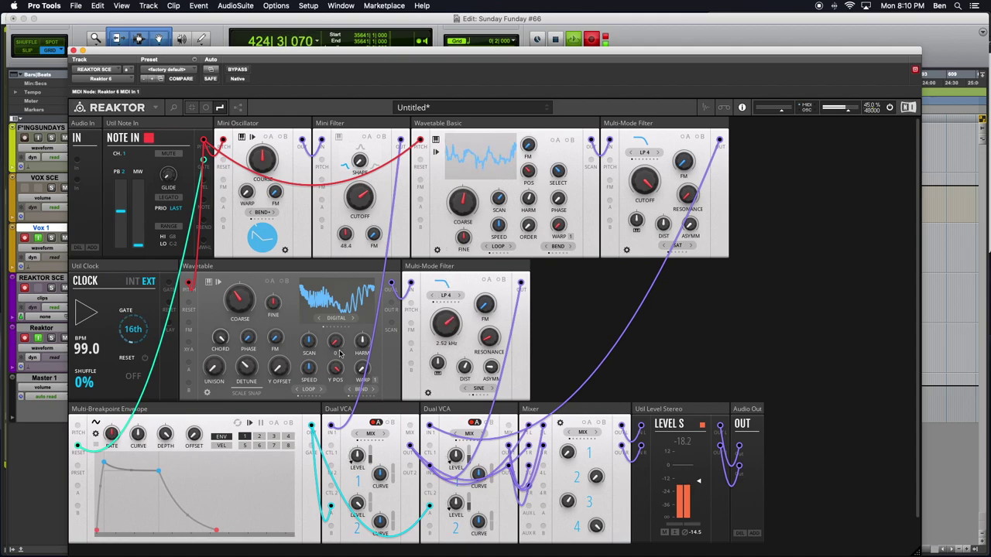
Raise Wavetable's Warp and fine-tune the second-row Multi-Mode Filter's cutoff
left_click_drag(360, 370, 364, 314)
left_click_drag(362, 348, 363, 393)
mouse_move(220, 343)
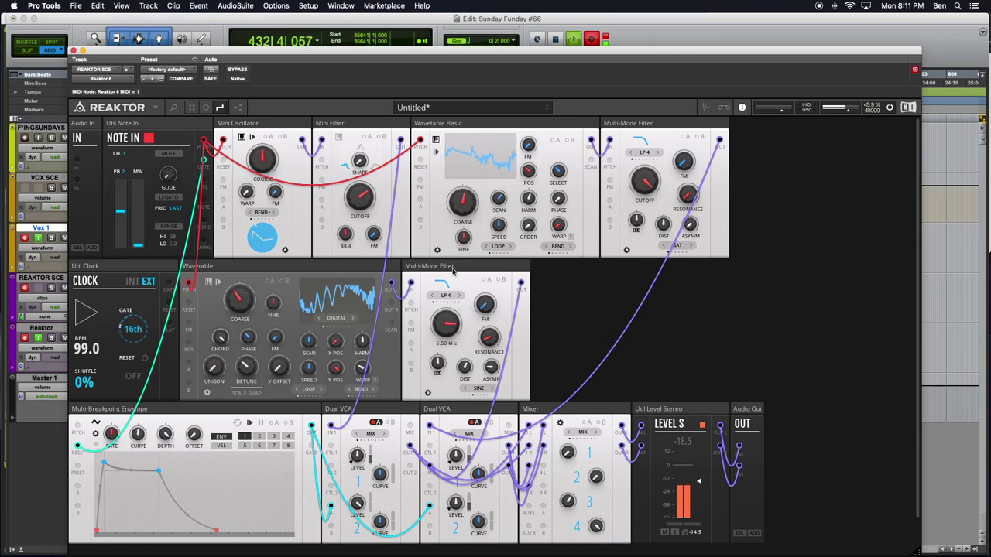
left_click_drag(445, 310, 447, 301)
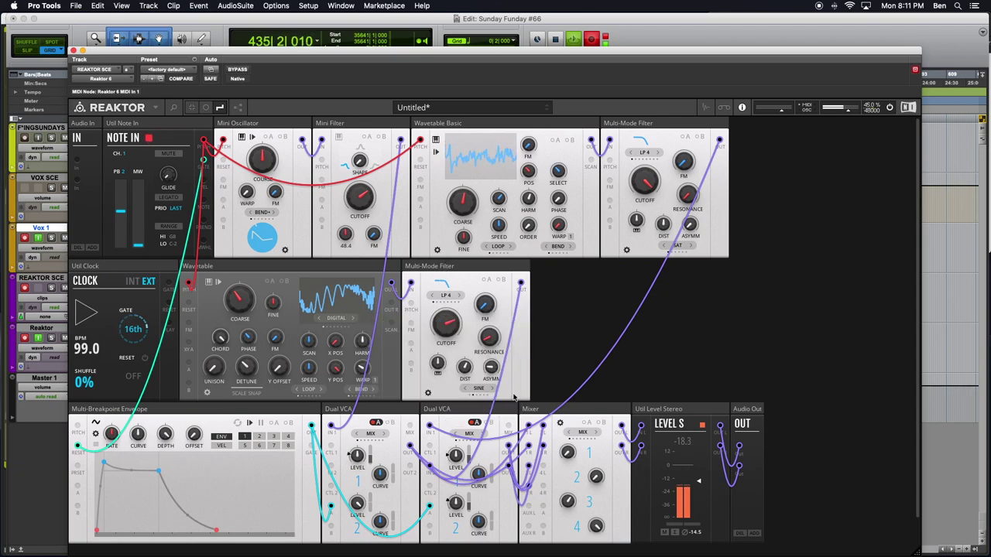
Bring Mixer channels 2 and 1 back up to blend all three voices
mouse_move(599, 478)
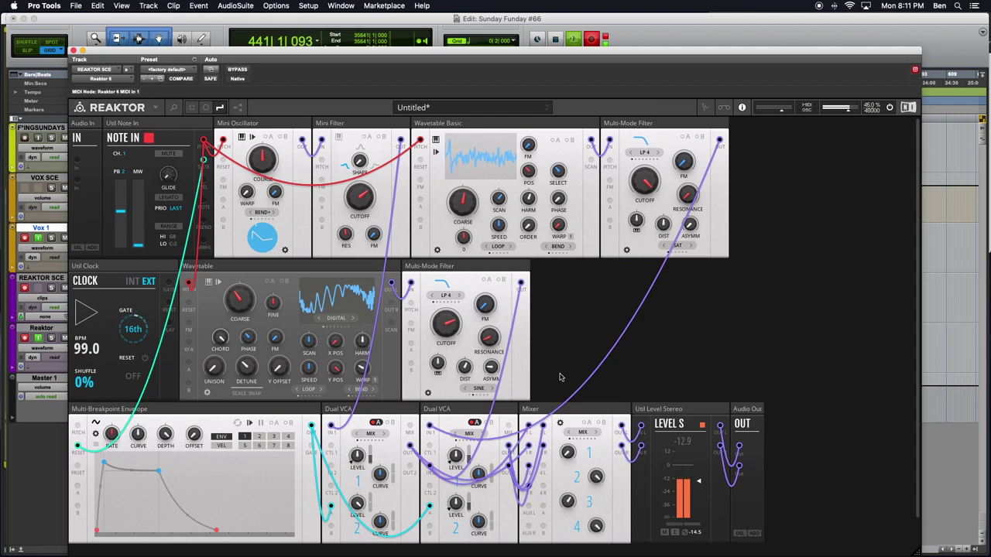
left_click_drag(566, 457, 565, 408)
left_click_drag(570, 366, 573, 294)
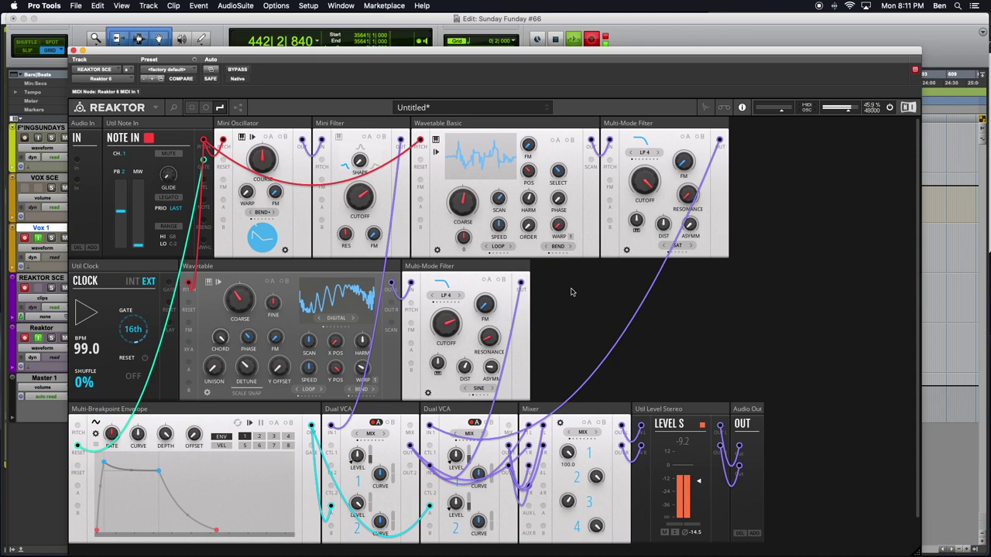
Add the Toy Box Free Pack's SEQ-Note Sequencer and place it between the Clock and Wavetable in the second row
double_click(599, 333)
type("Toy Bo")
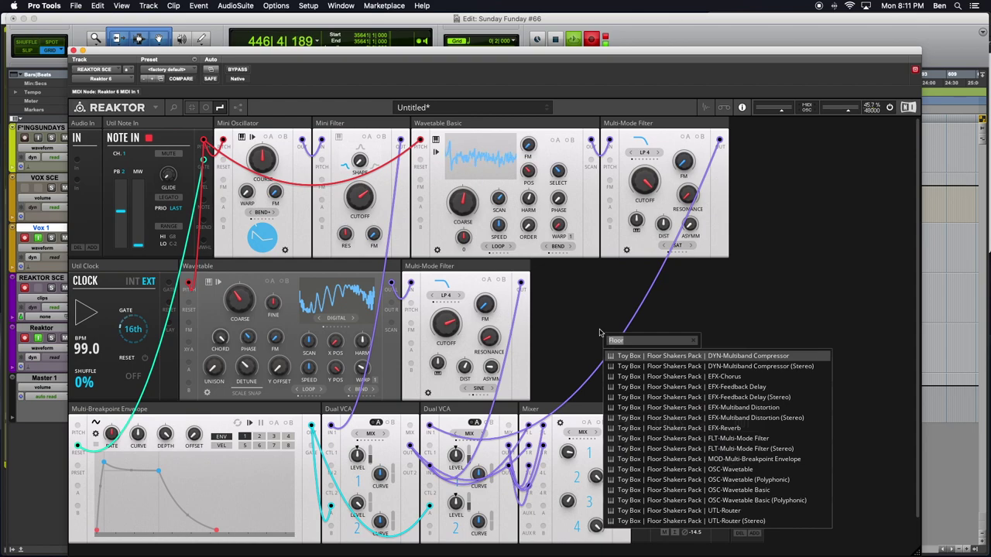
type("x")
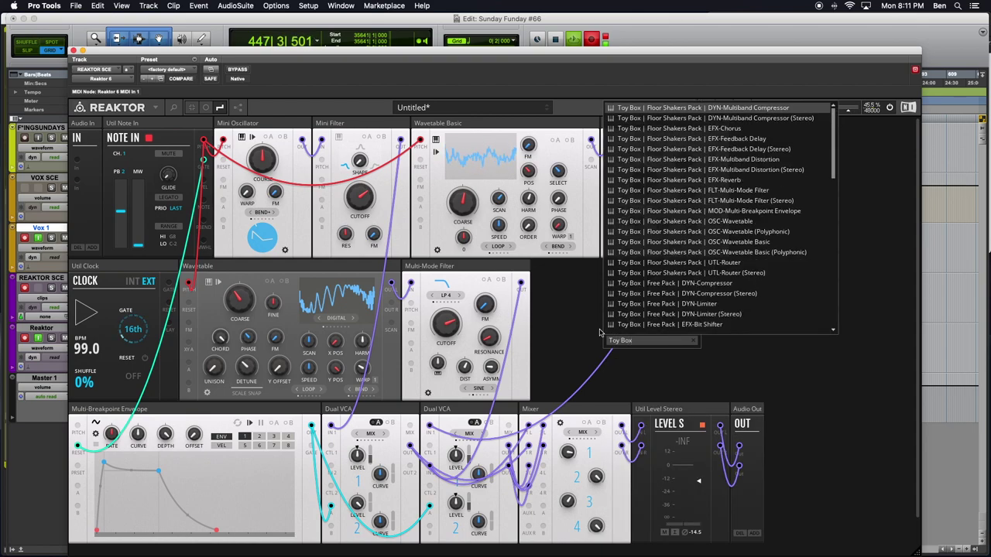
type(" SEQ")
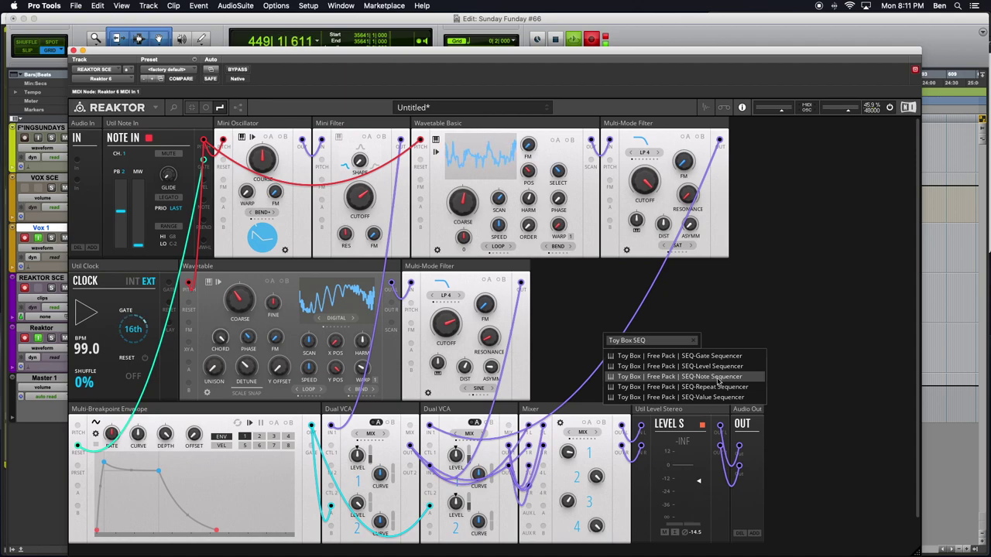
left_click(719, 381)
left_click_drag(561, 280, 187, 273)
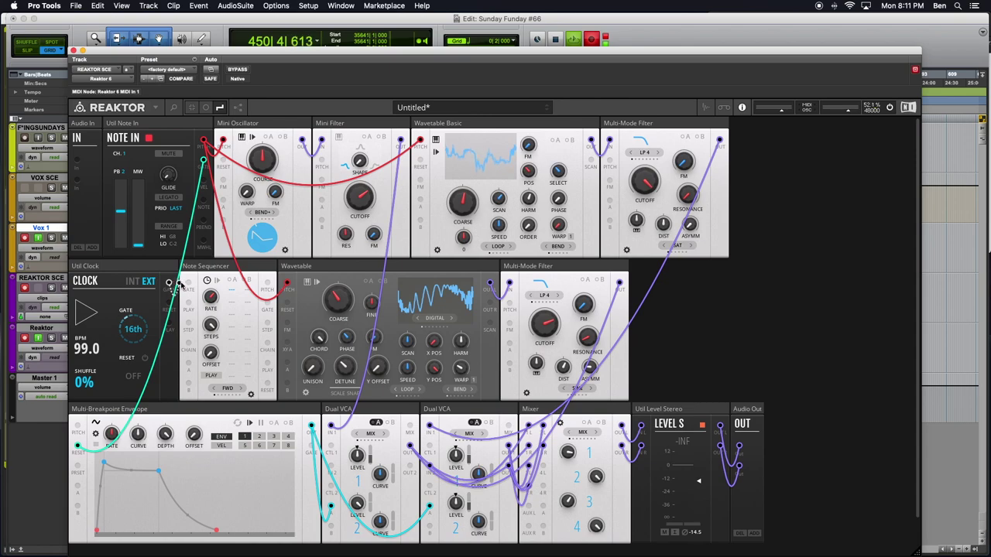
Wire the Clock's Gate output to the Note Sequencer's Gate input and color the wire teal
right_click(183, 281)
mouse_move(195, 286)
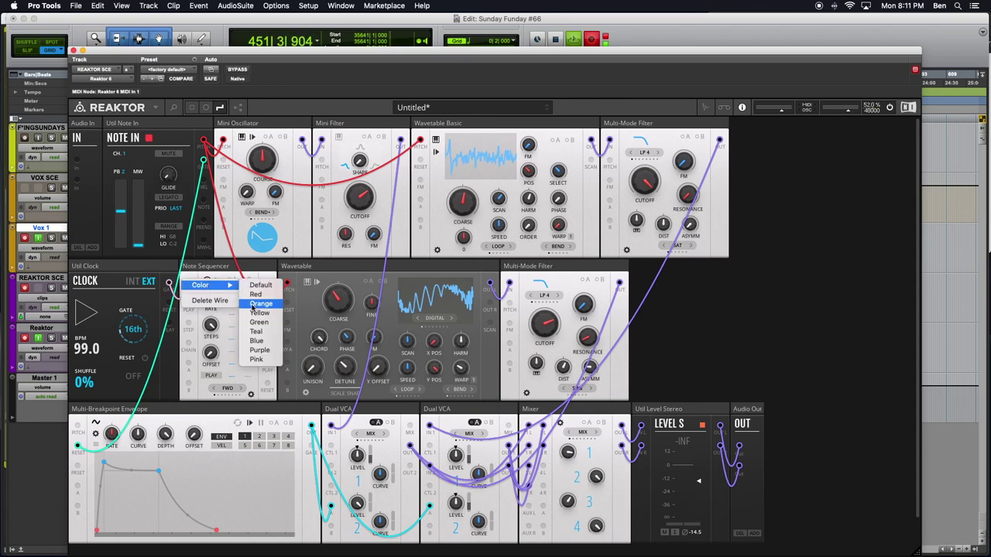
left_click(264, 337)
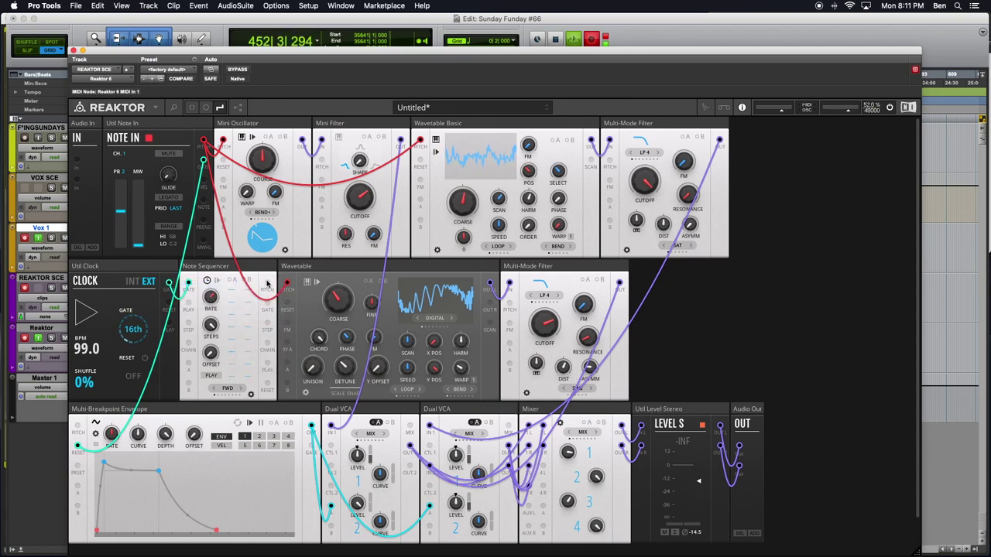
Patch the Note Sequencer's Pitch output to the Pitch inputs of Wavetable, Mini Oscillator and Wavetable Basic, with red wires
right_click(269, 284)
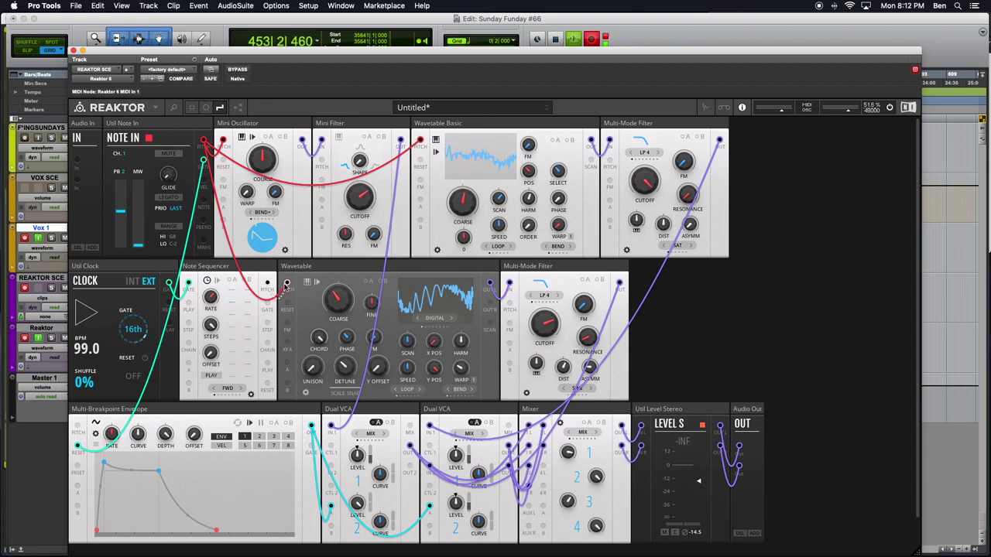
mouse_move(301, 287)
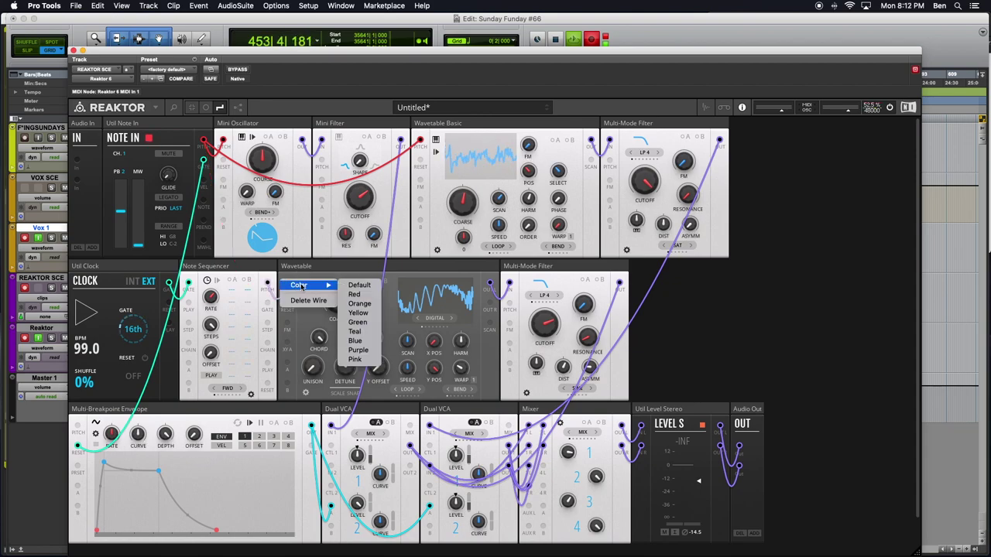
left_click(355, 295)
left_click_drag(223, 141, 419, 141)
left_click_drag(203, 158, 203, 160)
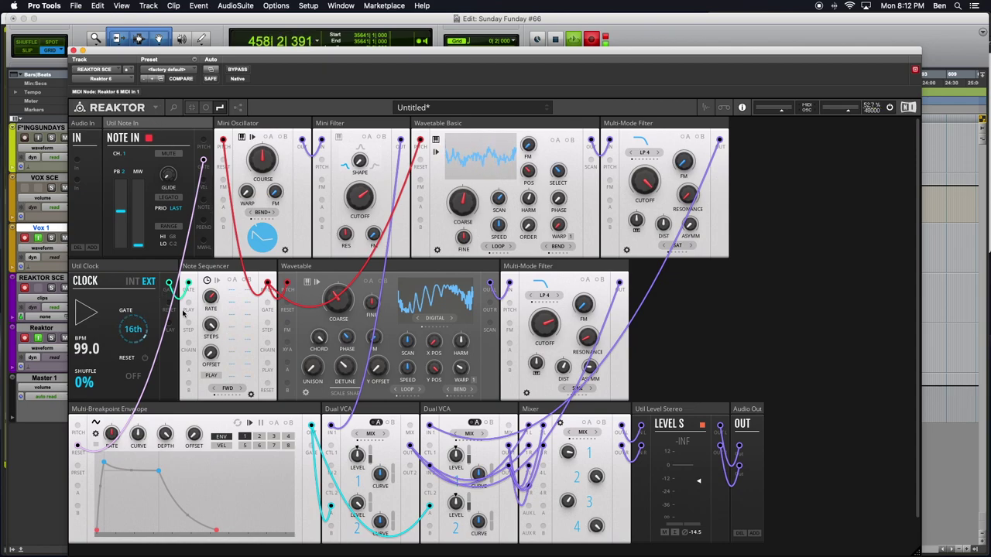
Connect the Clock's Play output to the Note Sequencer's Play input and color that wire teal
left_click_drag(169, 328, 191, 305)
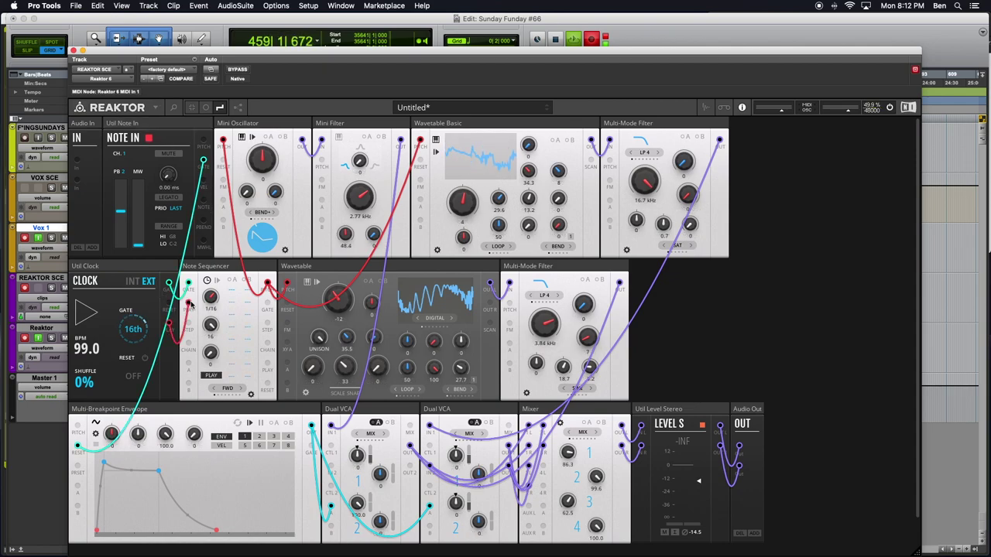
right_click(186, 302)
mouse_move(207, 305)
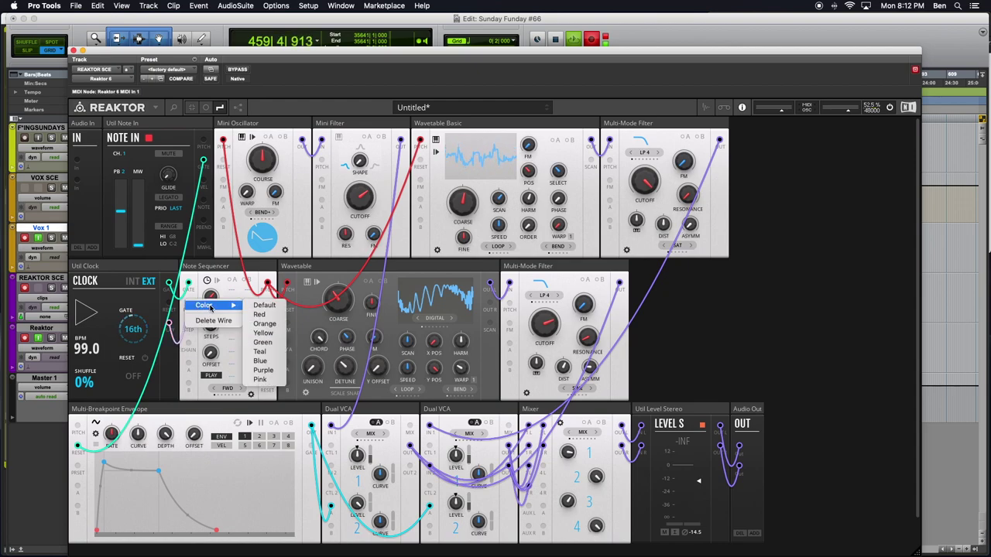
left_click(258, 353)
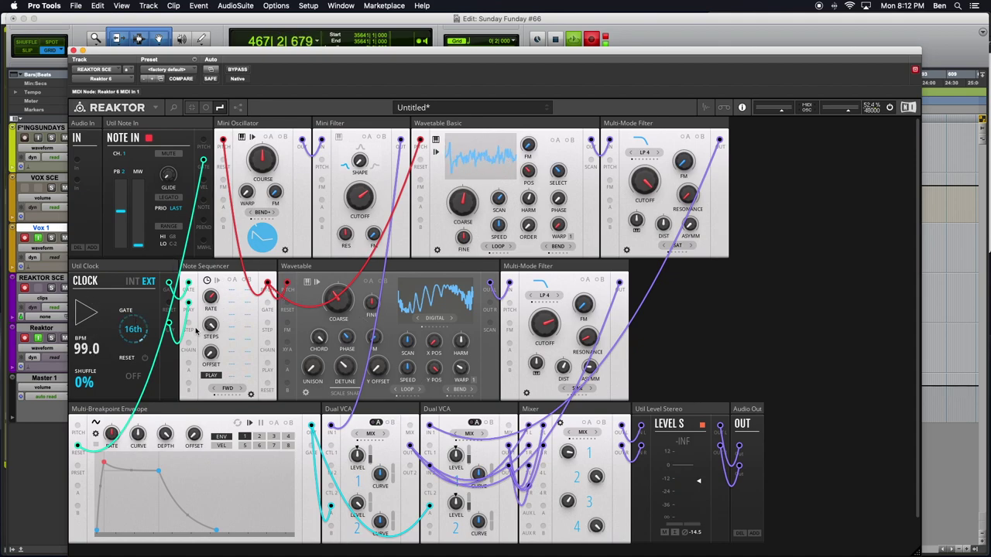
Run the Clock in INT mode at 107 BPM and patch the Note Sequencer's Gate output to trigger the Multi-Breakpoint Envelope
left_click(130, 285)
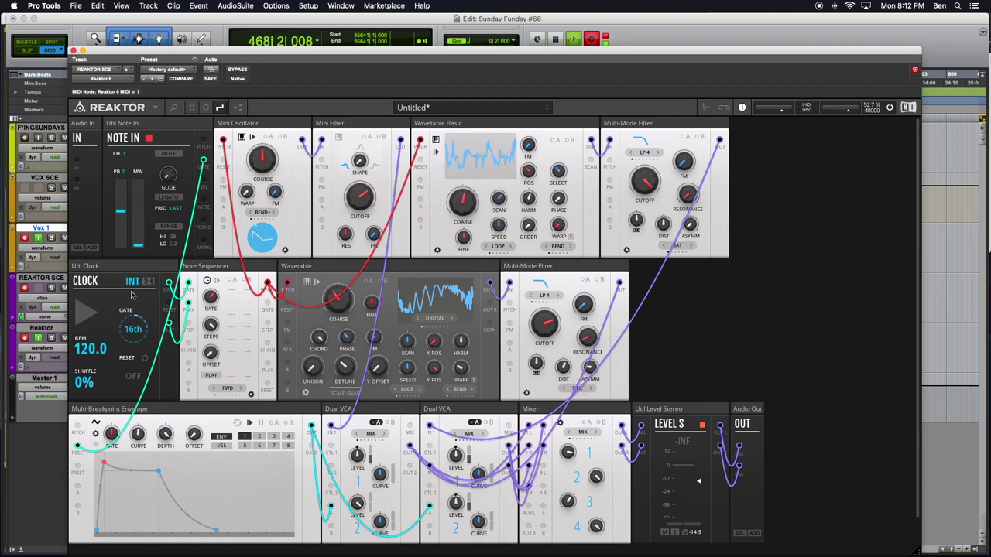
left_click_drag(90, 350, 98, 345)
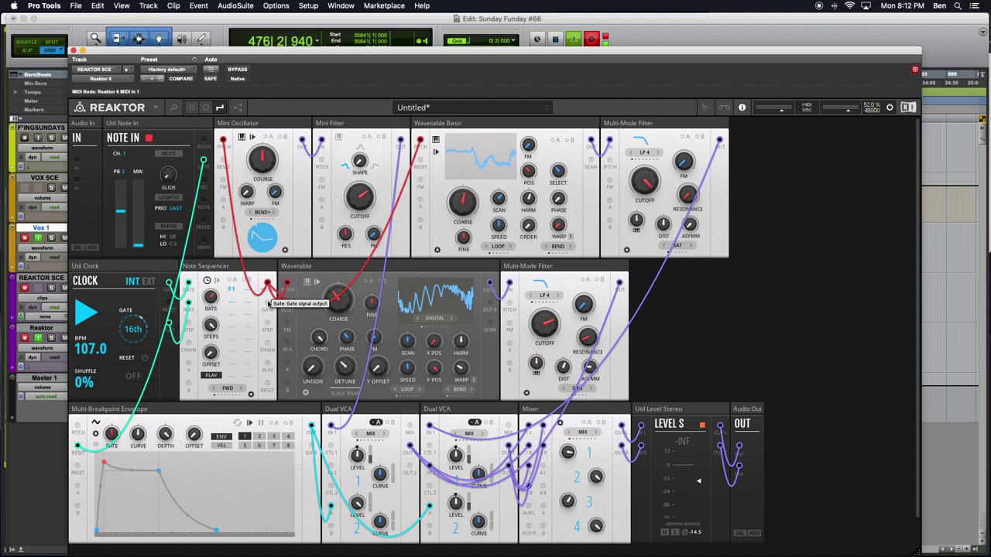
left_click_drag(267, 303, 77, 449)
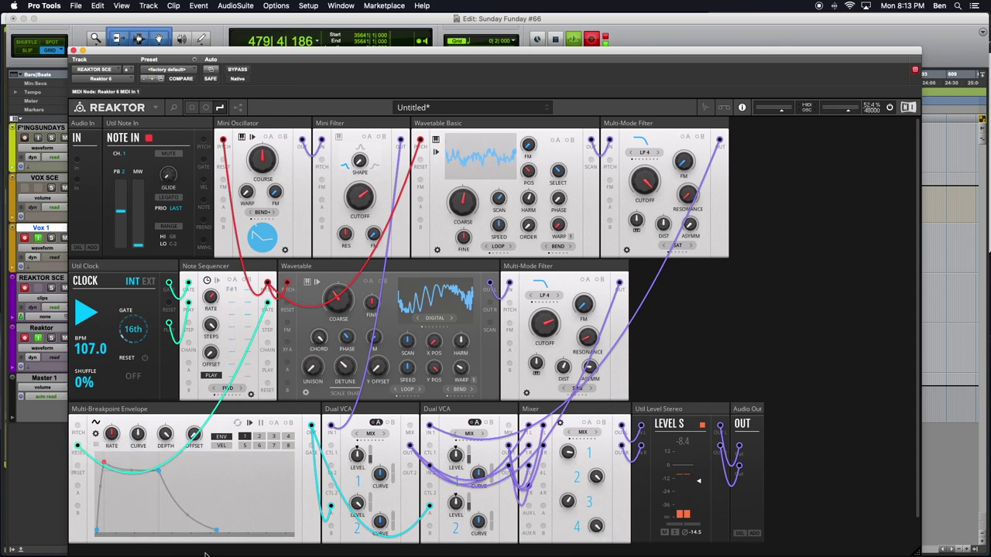
Reshape the Multi-Breakpoint Envelope with a longer, straighter final segment and a lower breakpoint after the peak
left_click_drag(216, 533, 237, 531)
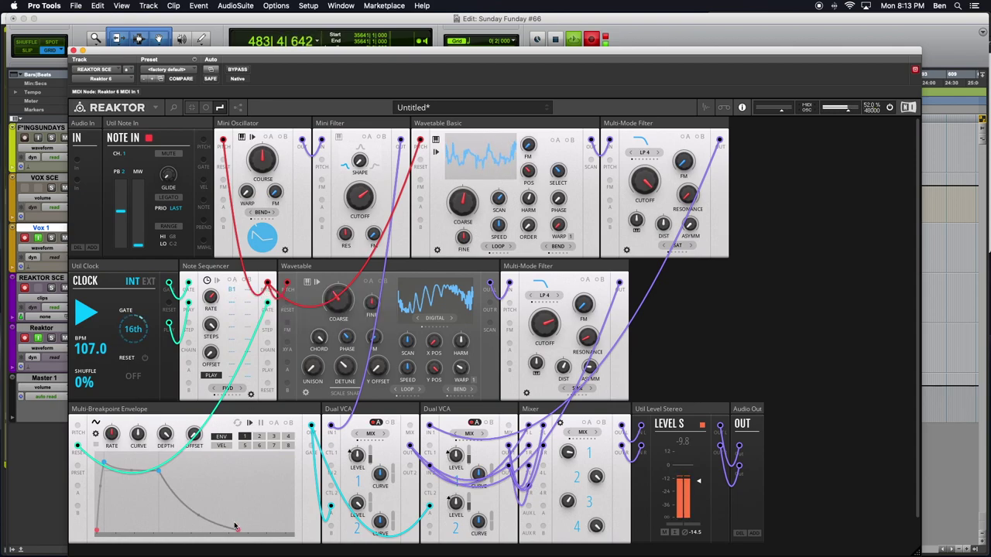
left_click_drag(212, 537, 289, 531)
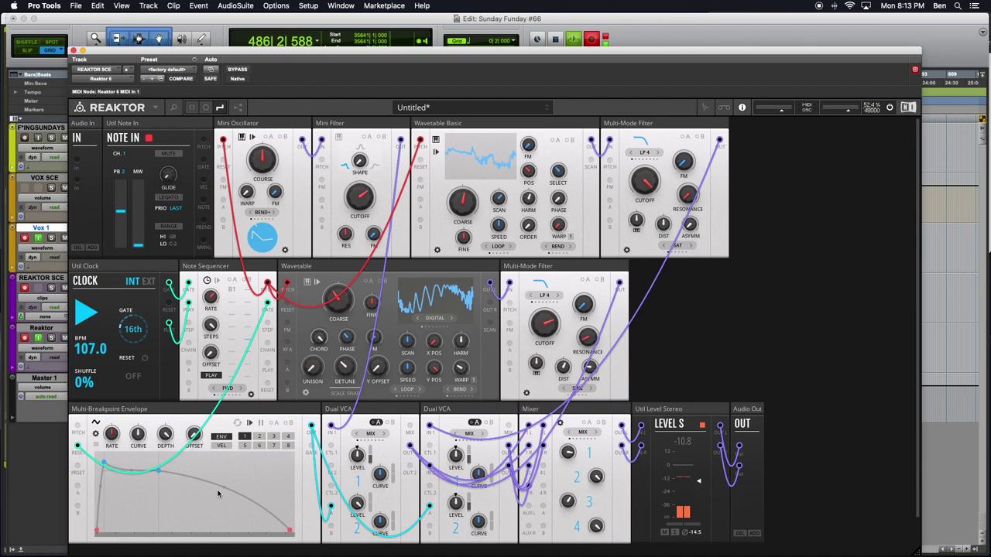
left_click_drag(212, 495, 236, 503)
left_click_drag(290, 532, 283, 534)
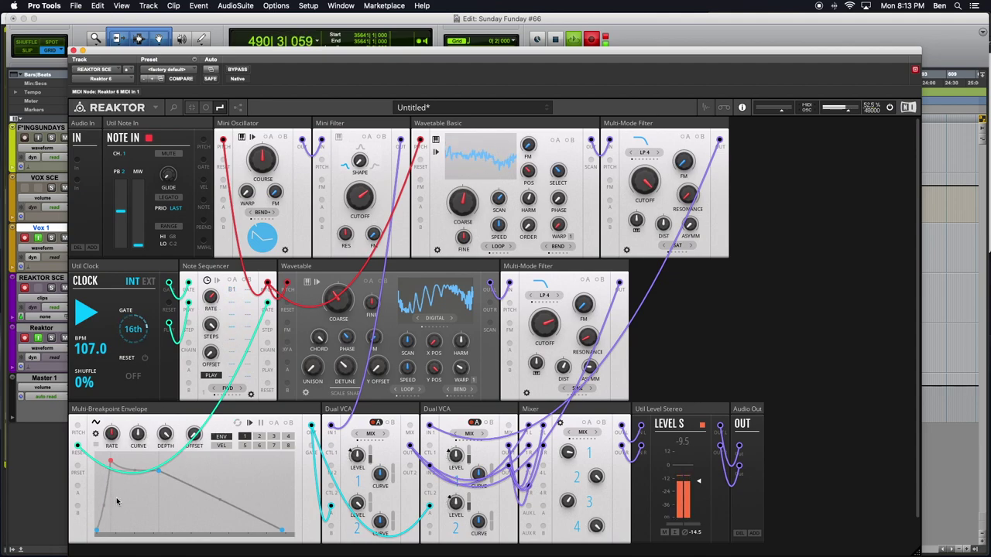
mouse_move(128, 510)
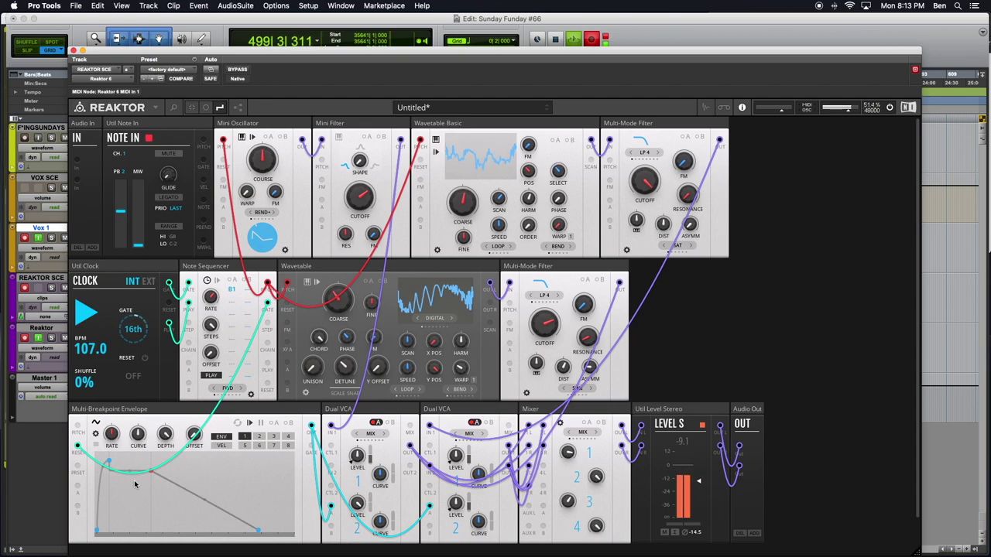
mouse_move(153, 494)
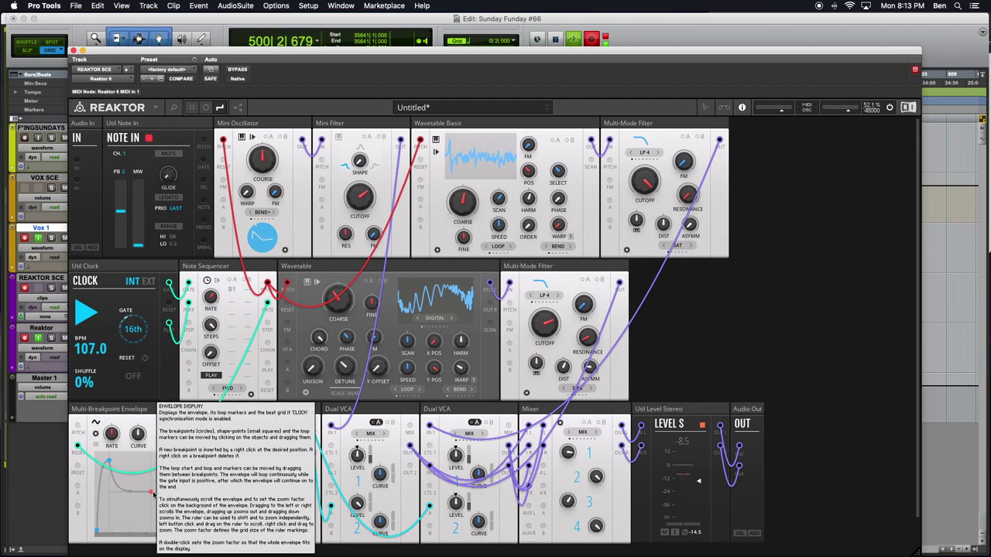
left_click_drag(154, 494, 150, 486)
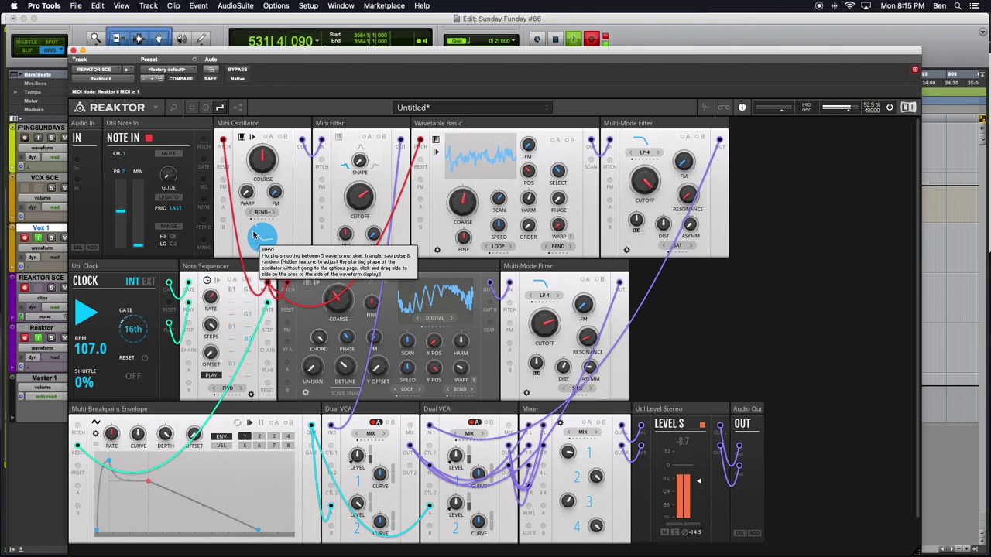
Adjust the Mini Oscillator's wave, then shorten the envelope's attack and move its sustain breakpoint slightly earlier and higher
left_click_drag(254, 233, 251, 221)
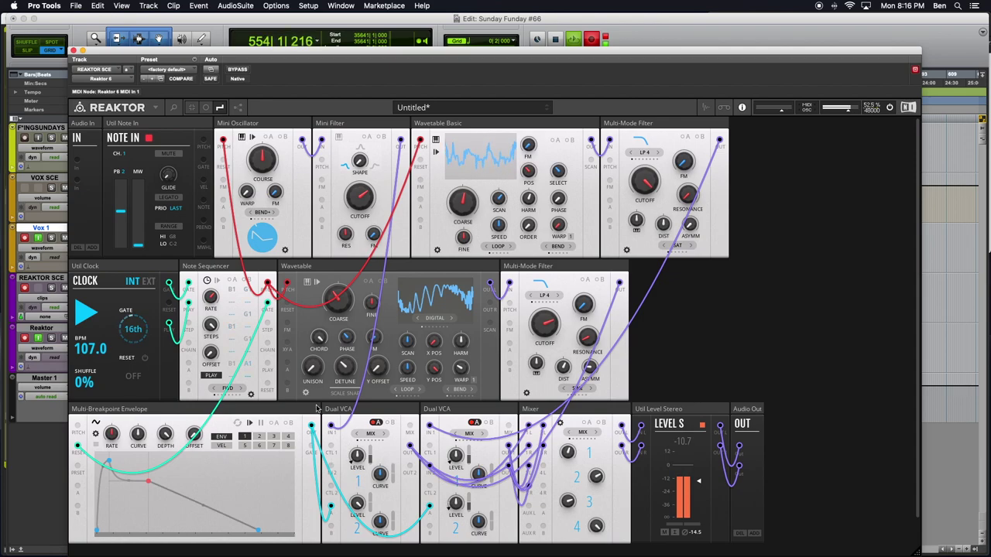
left_click_drag(101, 459, 105, 464)
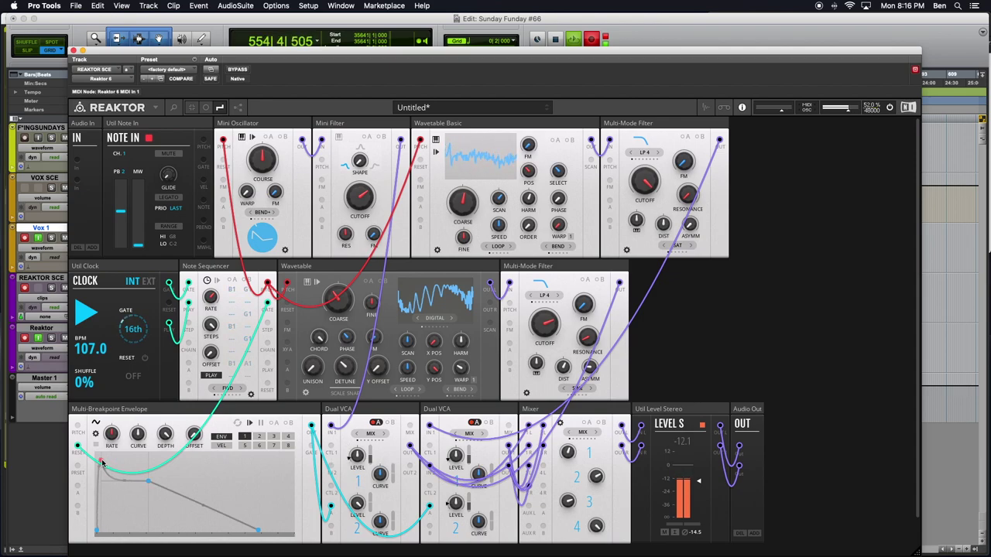
left_click_drag(149, 484, 106, 462)
left_click(139, 471)
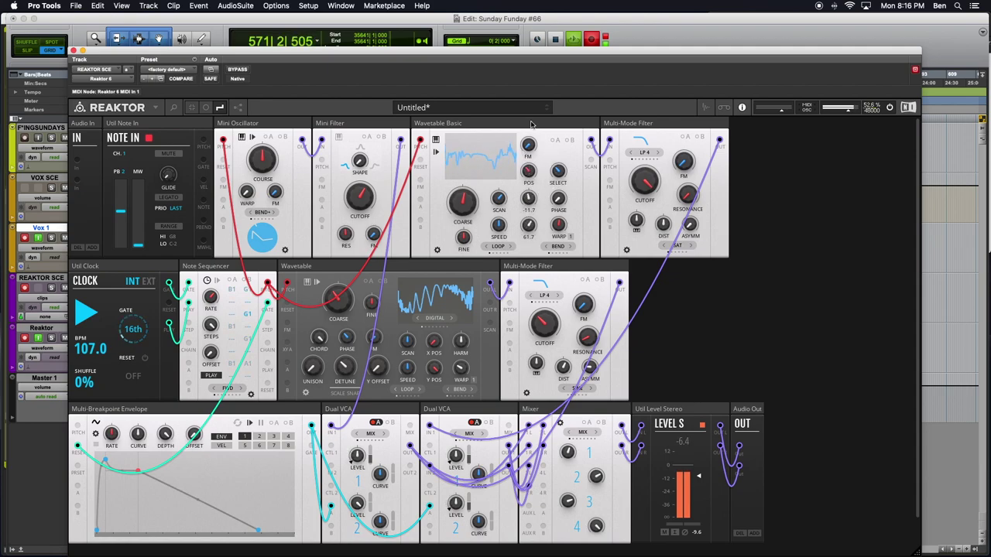
Set Wavetable Basic's Select to about 11 for a different wavetable
scroll(560, 171, "down", 2)
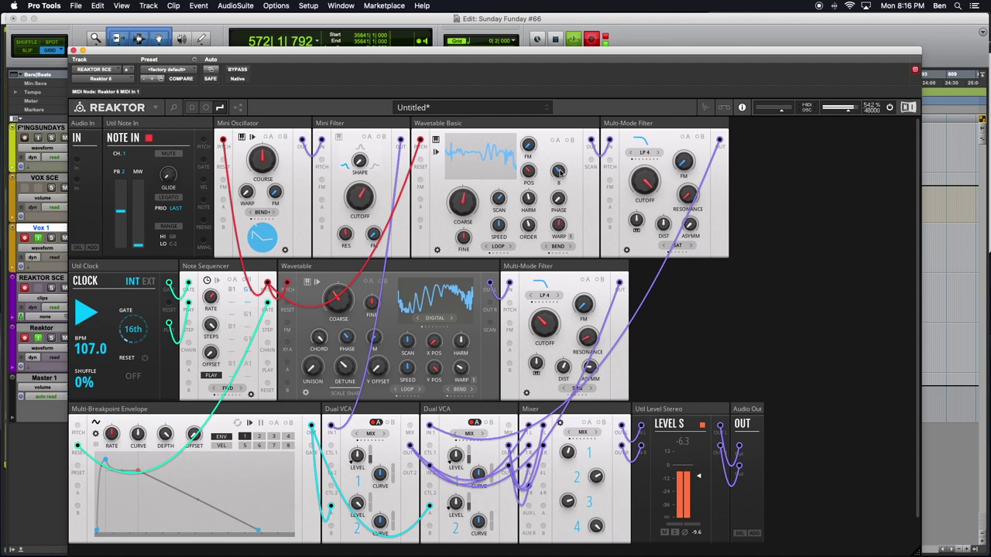
scroll(563, 169, "down", 3)
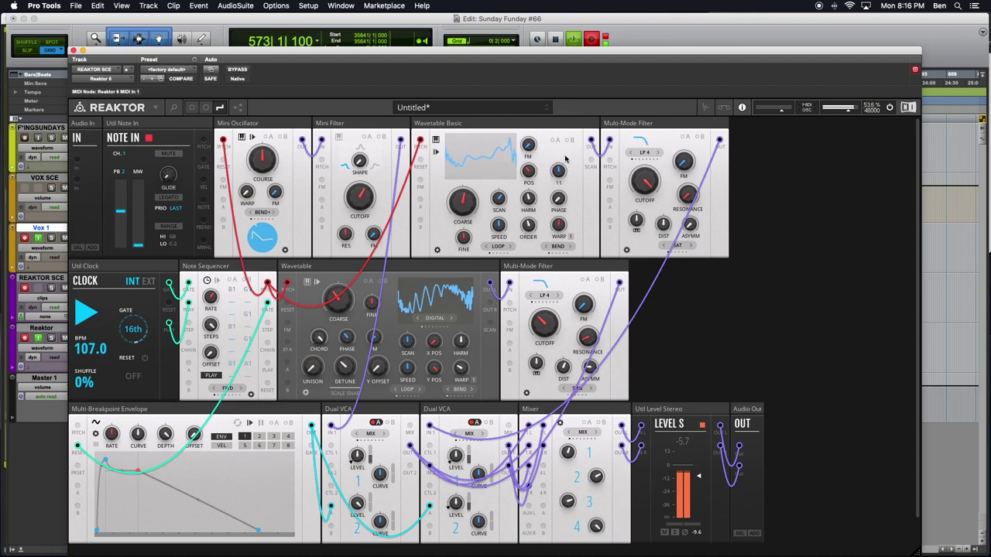
scroll(562, 168, "up", 3)
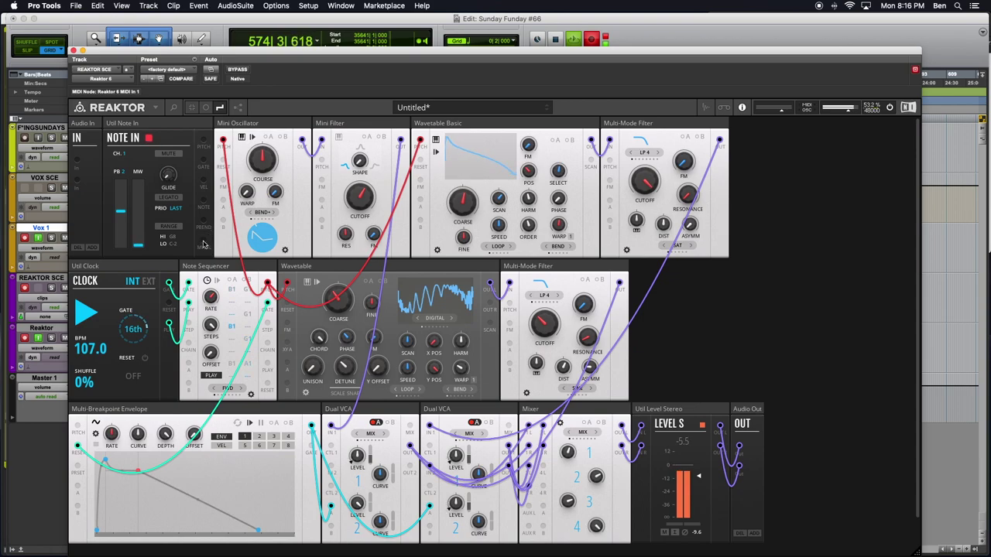
Patch Note In's mod wheel output to Wavetable Basic's A modulation input and color the wire blue
left_click_drag(204, 245, 428, 203)
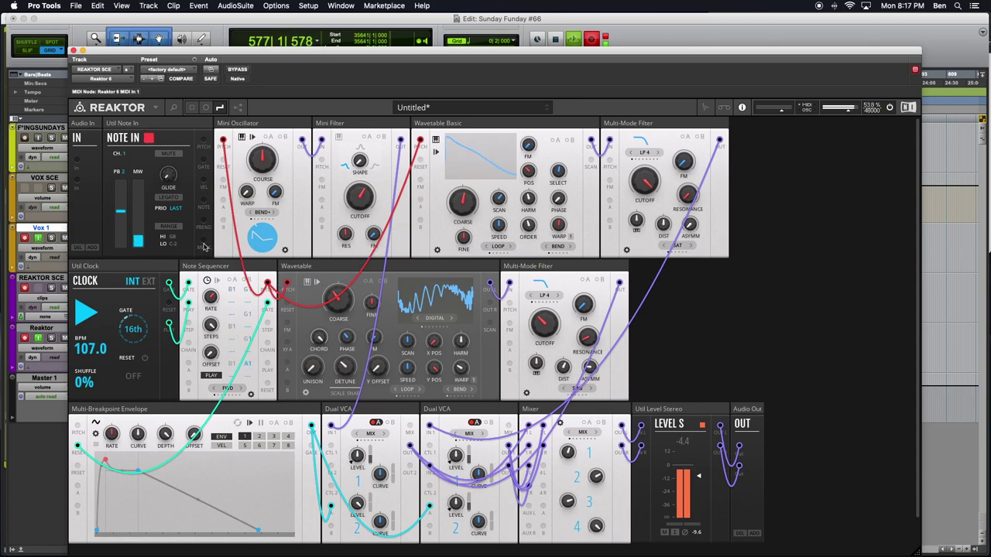
left_click_drag(203, 241, 420, 200)
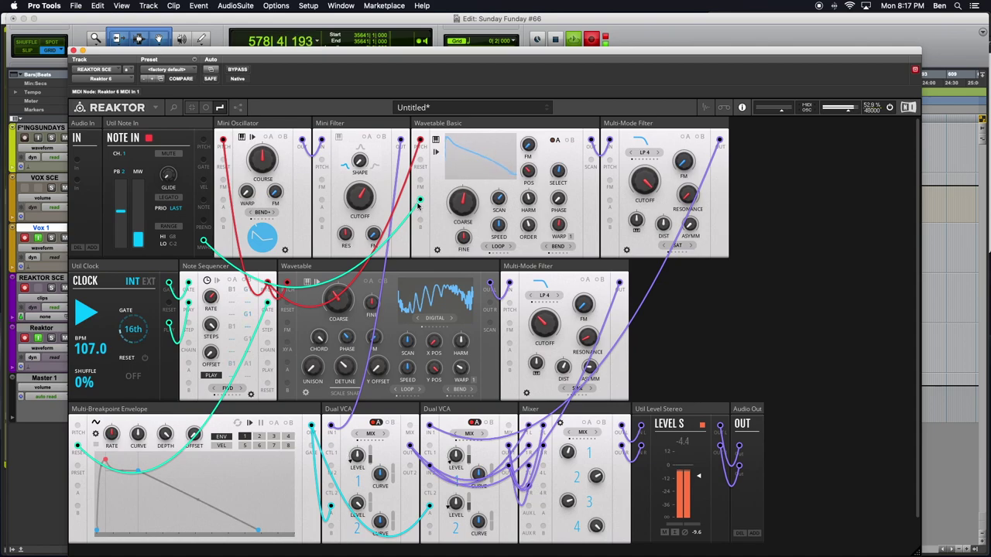
right_click(418, 204)
mouse_move(463, 204)
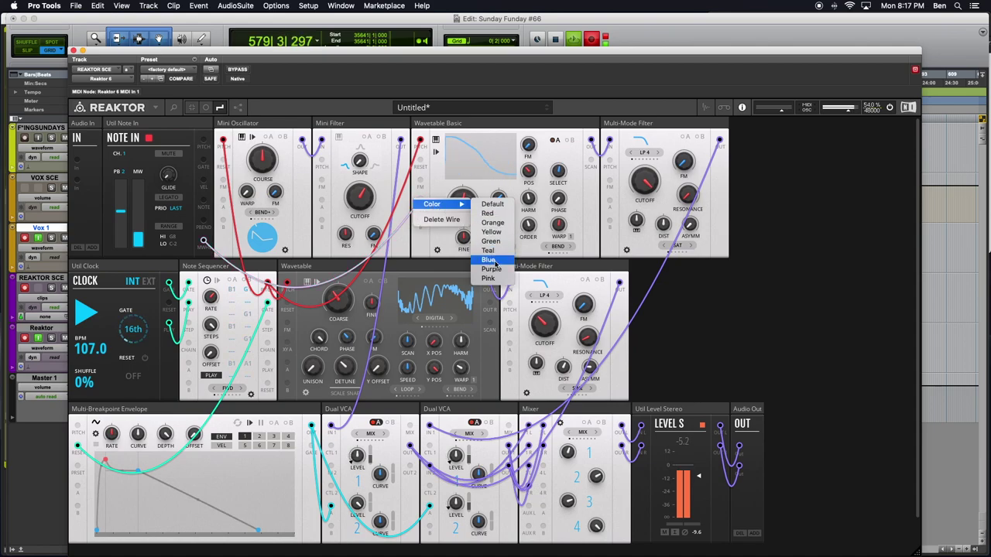
left_click(489, 260)
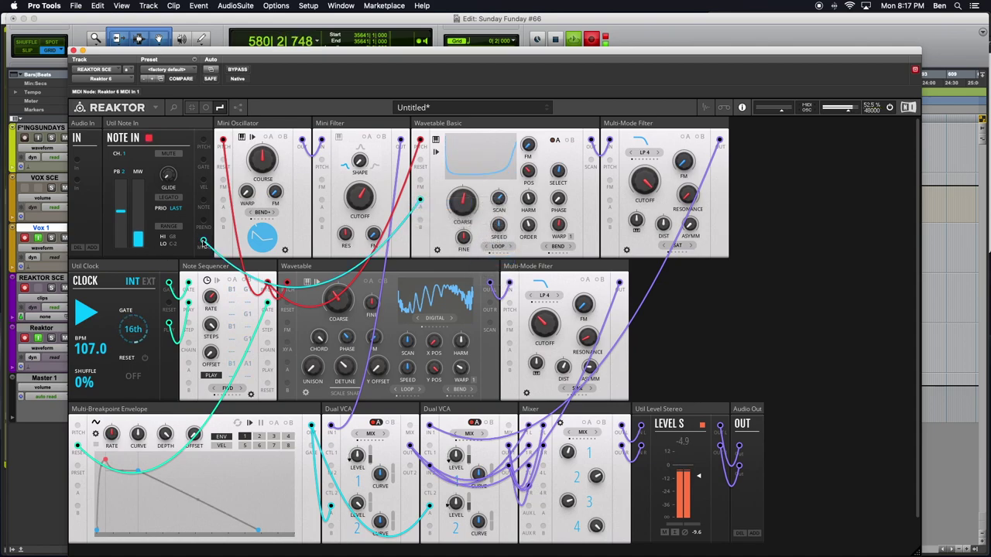
Patch the mod wheel output to Wavetable's A input and adjust the A modulation amount on Wavetable Basic's Select
left_click_drag(203, 242, 286, 362)
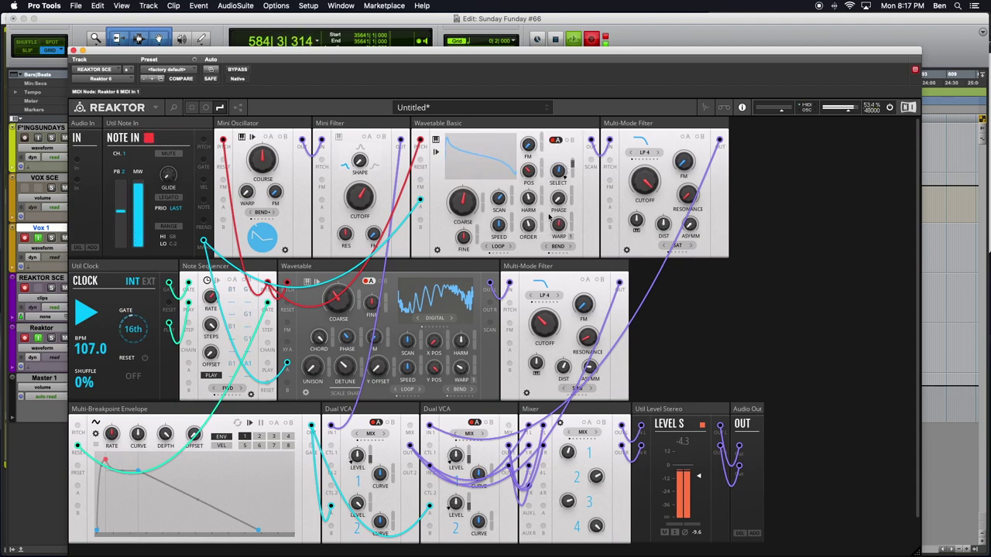
mouse_move(563, 212)
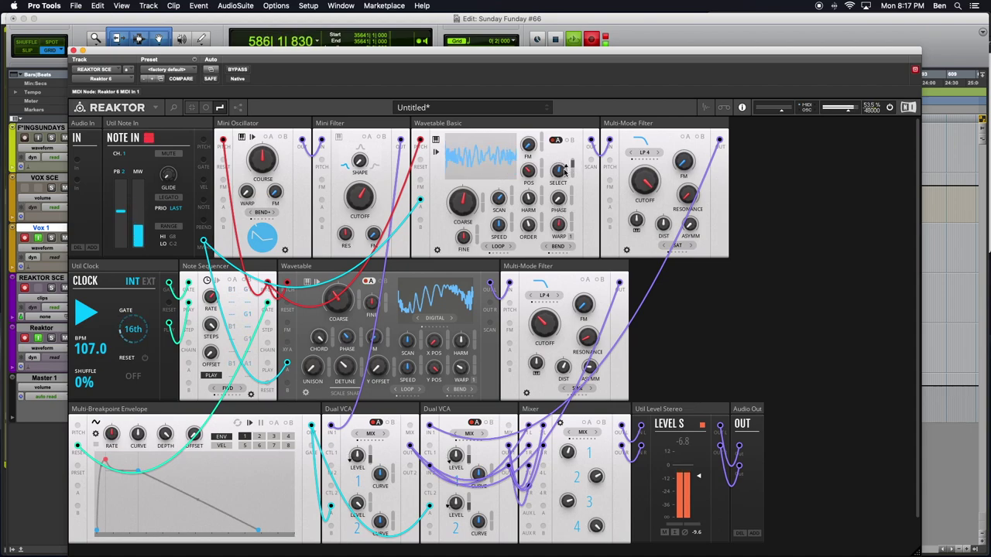
mouse_move(559, 185)
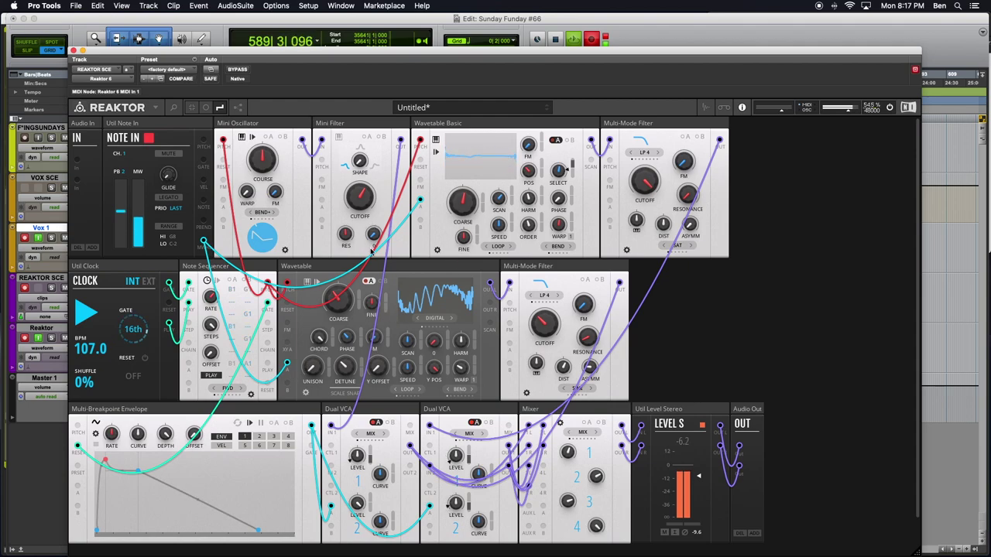
Sweep the first-row Multi-Mode Filter's cutoff through about 6.40 kHz and the second-row one's through about 5.74 kHz and back down
scroll(657, 180, "up", 5)
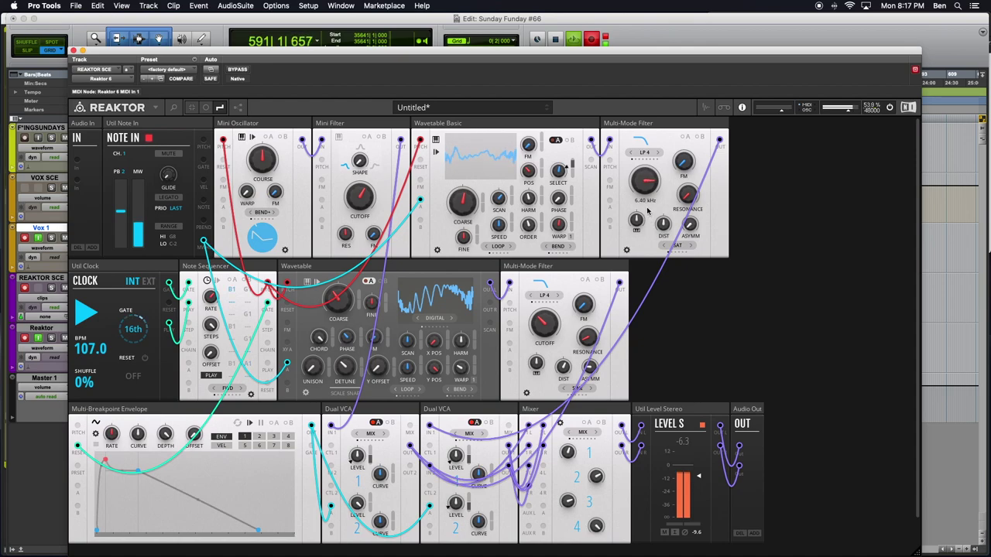
mouse_move(546, 303)
scroll(550, 329, "up", 5)
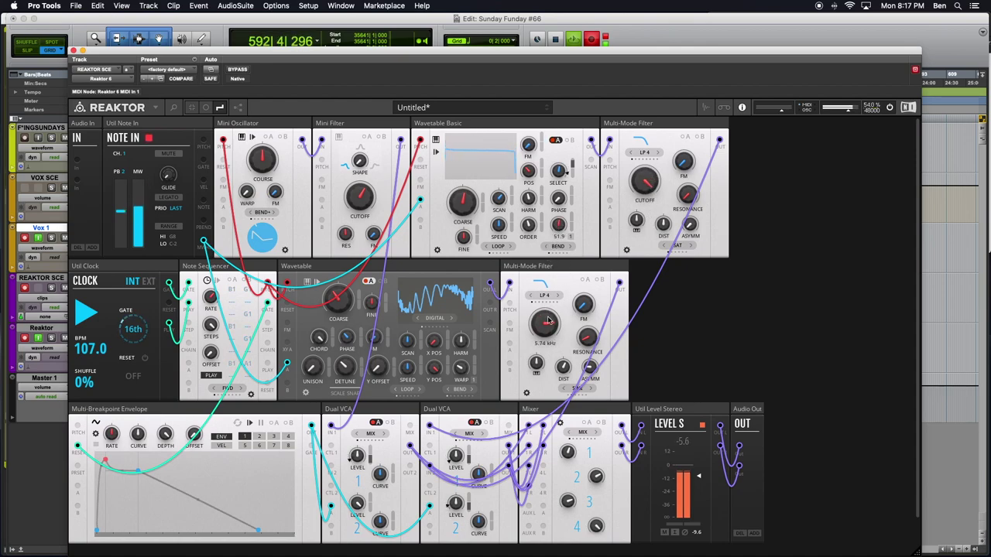
scroll(544, 326, "down", 3)
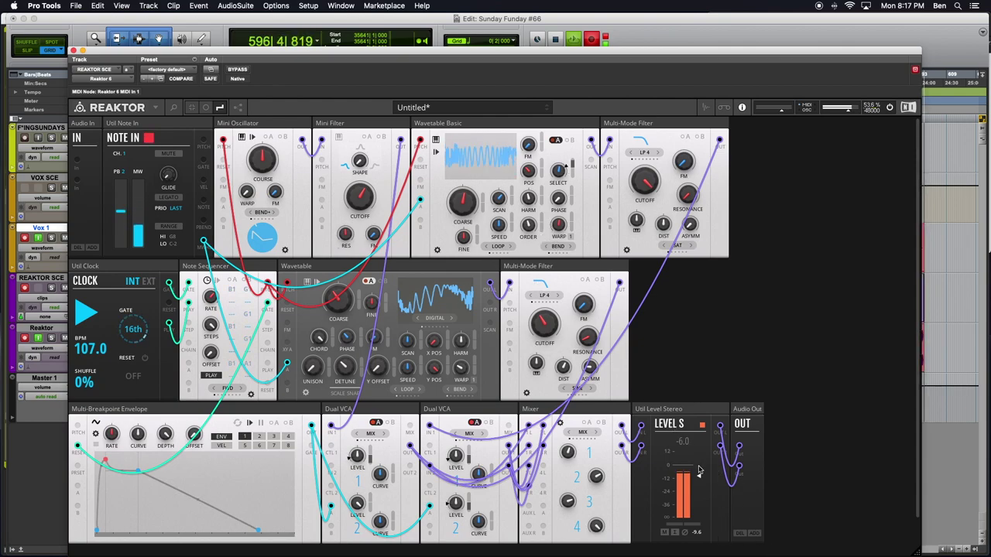
Raise Util Level Stereo's level to about -5.3 and lower Mini Oscillator's Course to about -11 with a square waveform
mouse_move(699, 469)
left_mouse_down()
mouse_move(706, 511)
mouse_move(700, 470)
mouse_move(701, 486)
left_mouse_up()
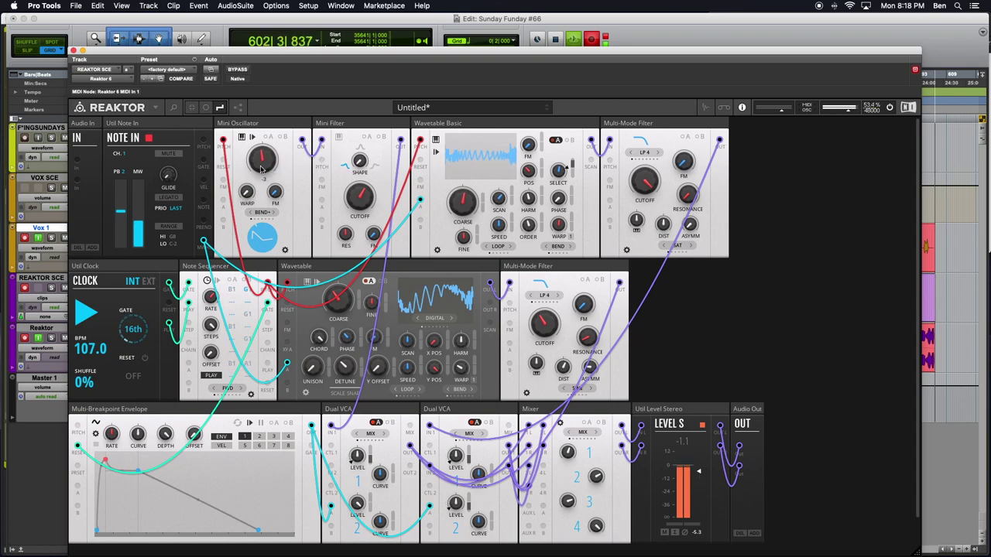
mouse_move(262, 184)
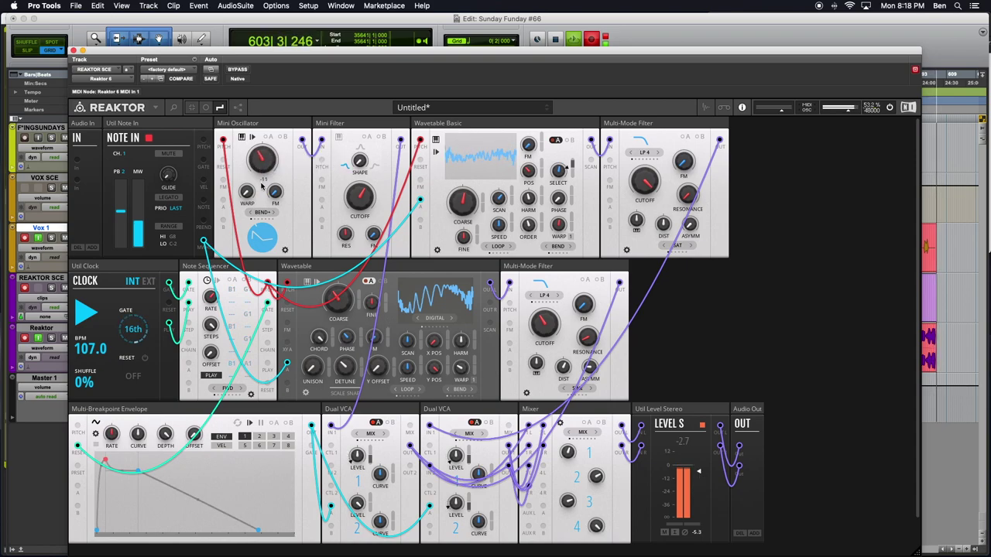
left_click_drag(262, 183, 275, 258)
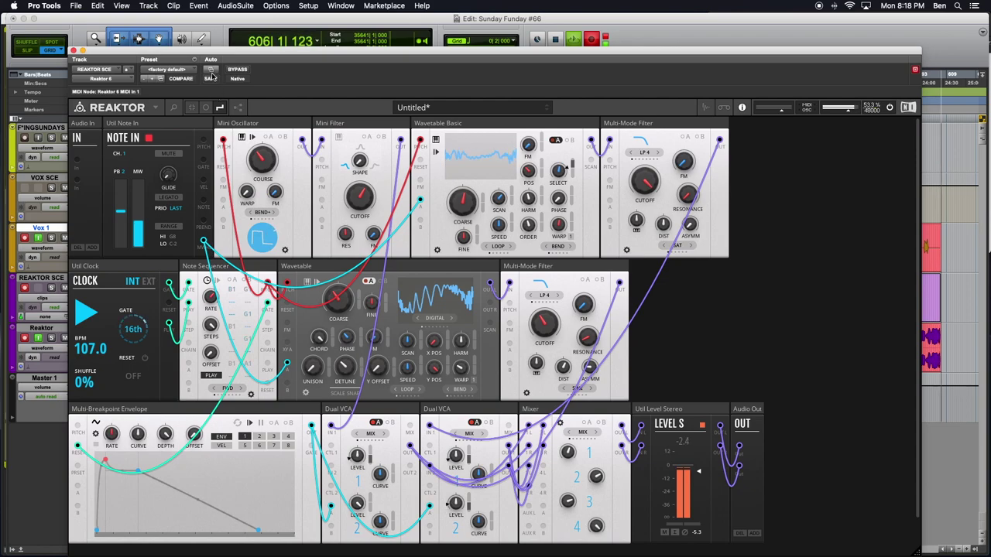
Sweep Mini Filter's cutoff through about 16.7 kHz and back down, and rebalance the Mixer channels with channel 3 at about 52.7
left_click_drag(359, 197, 332, 267)
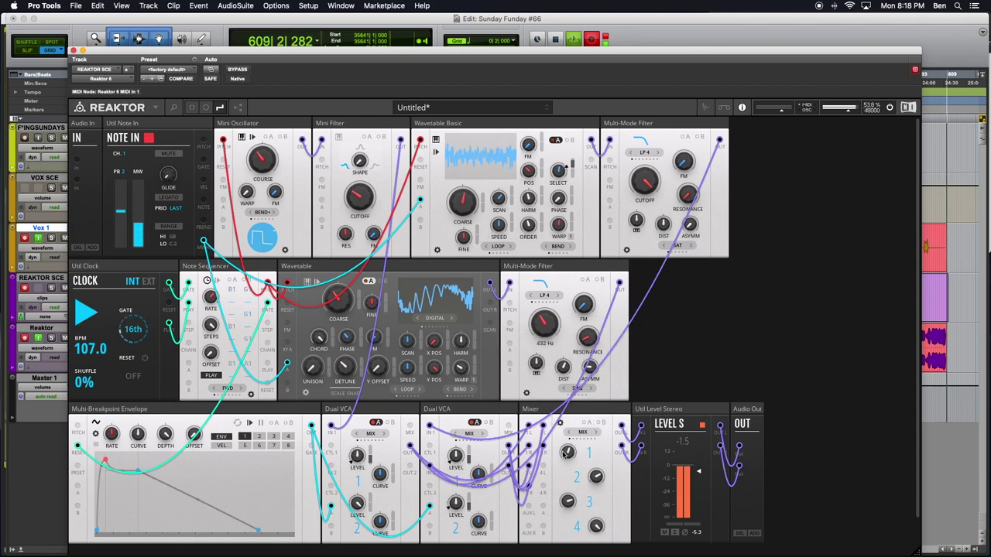
left_click_drag(596, 476, 592, 520)
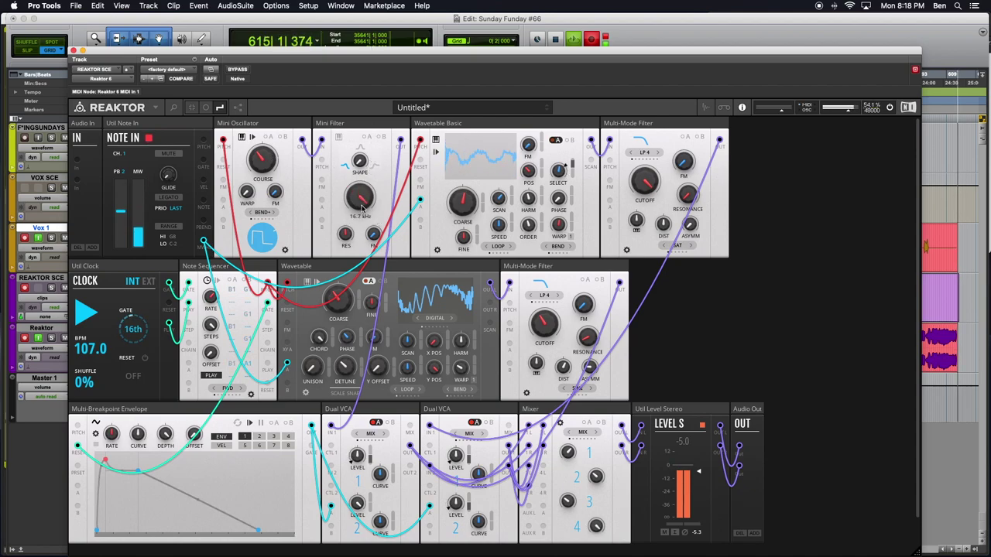
left_click_drag(350, 199, 348, 223)
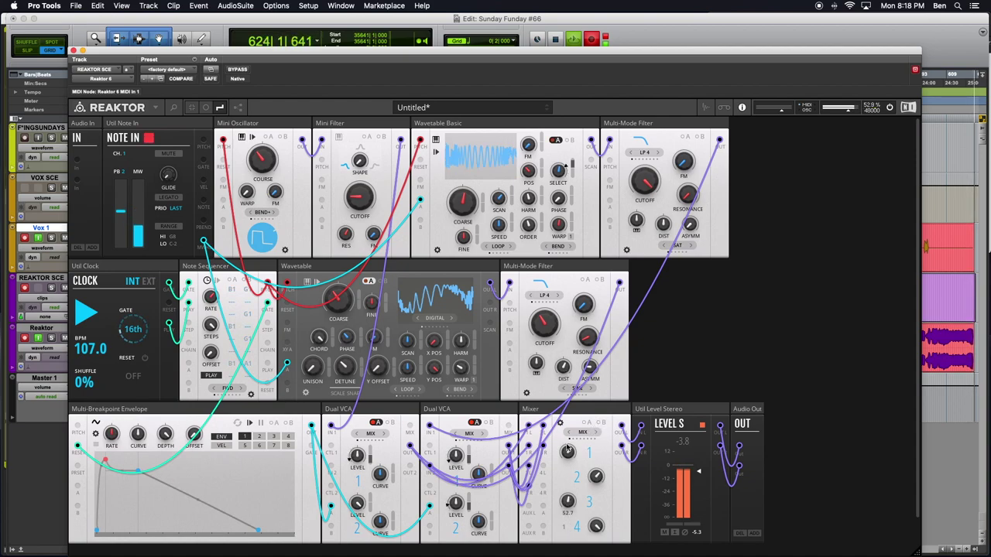
Sweep the second-row Multi-Mode Filter's cutoff up past 2.86 kHz and bring it down to about 868 Hz
left_click_drag(548, 307, 548, 269)
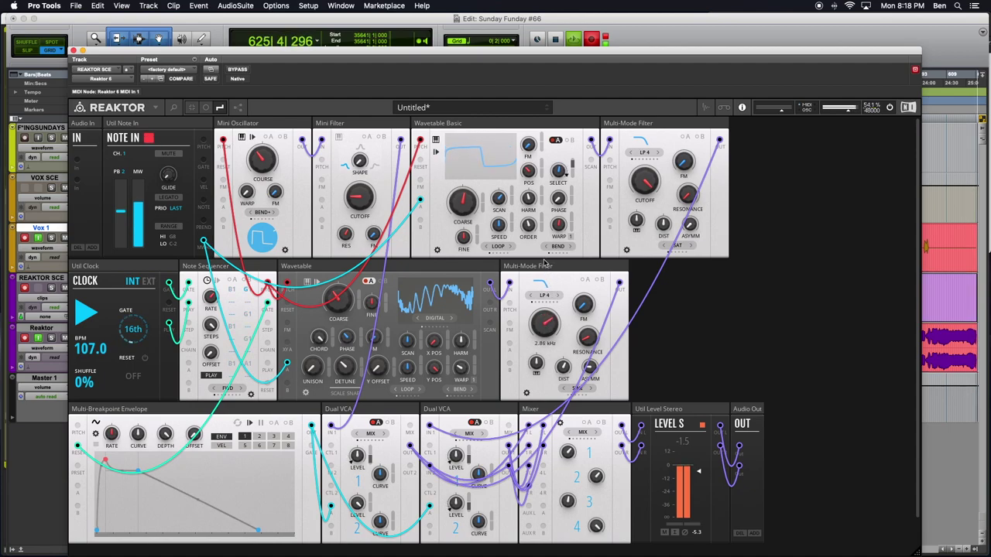
left_click_drag(547, 266, 544, 281)
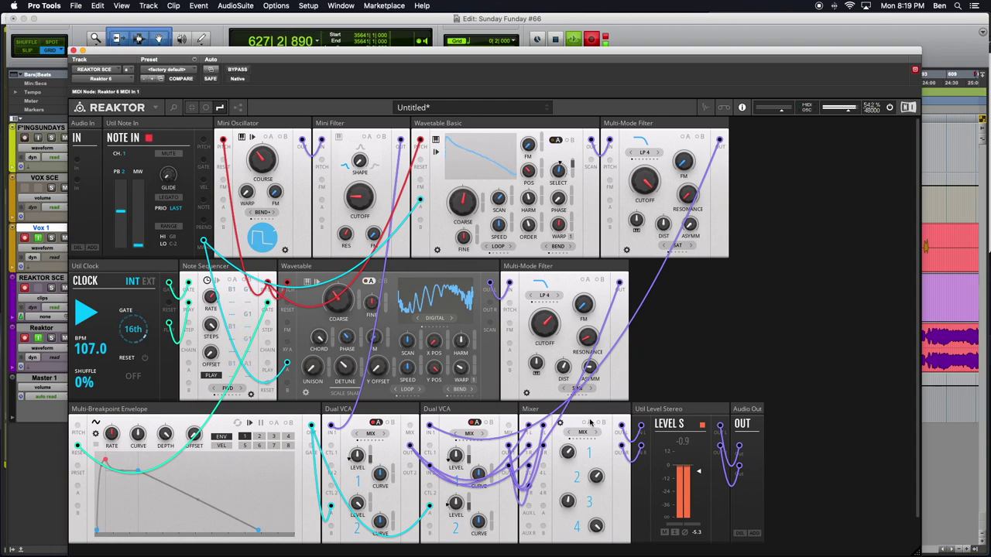
left_click_drag(553, 326, 548, 368)
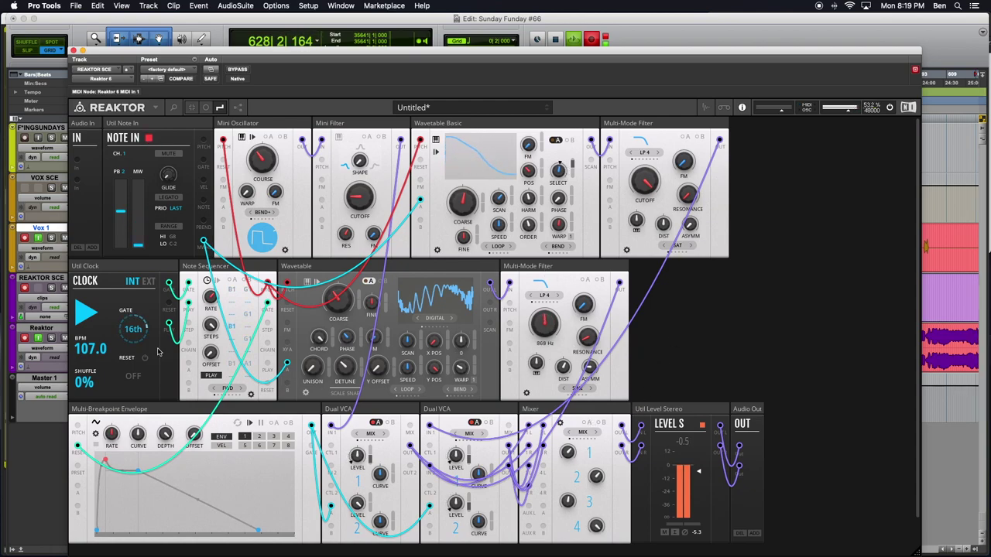
Set the Clock's tempo to 95 BPM and rebalance the levels of Mixer channels 1 and 2
mouse_move(85, 355)
left_mouse_down()
mouse_move(89, 370)
mouse_move(95, 359)
left_mouse_up()
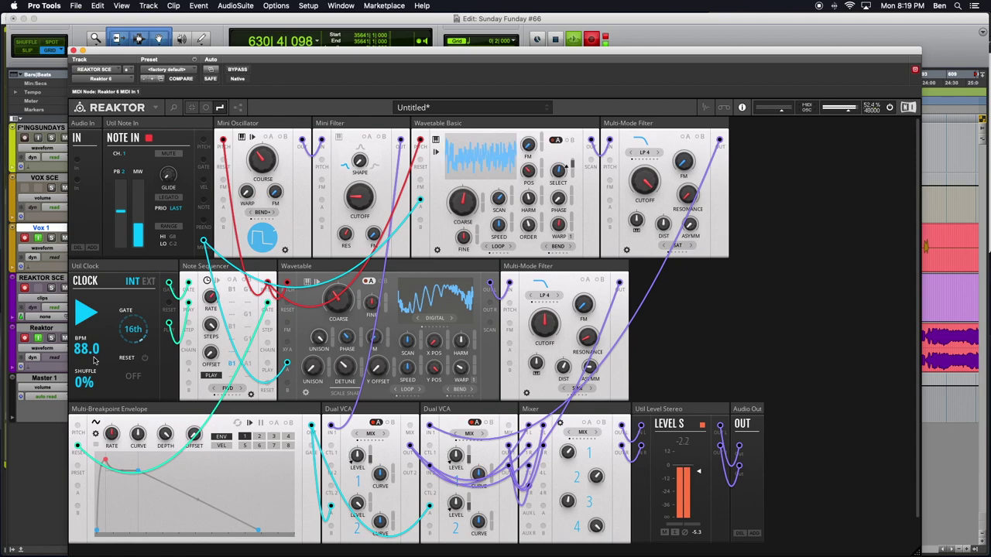
left_click_drag(95, 358, 95, 357)
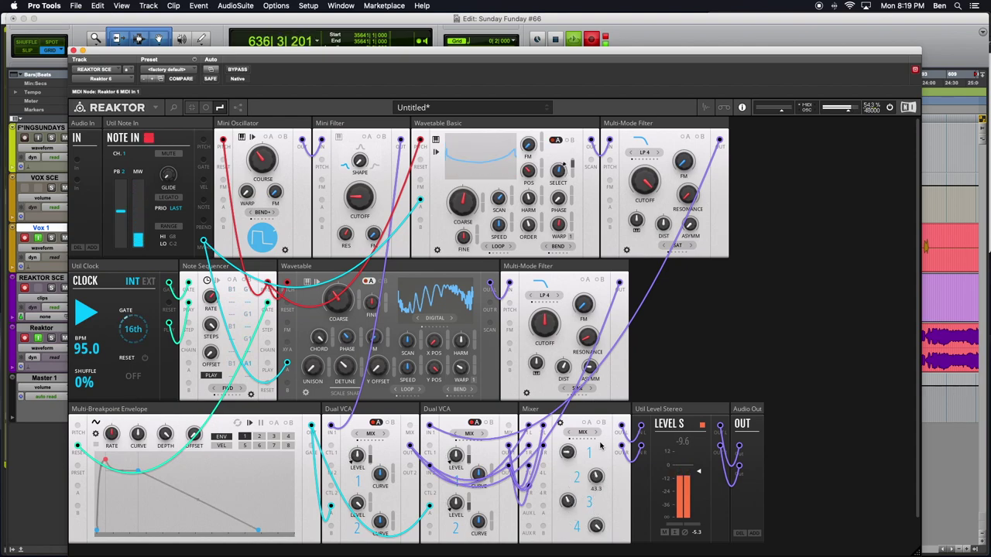
mouse_move(596, 476)
left_mouse_down()
mouse_move(590, 481)
mouse_move(608, 475)
mouse_move(595, 481)
left_mouse_up()
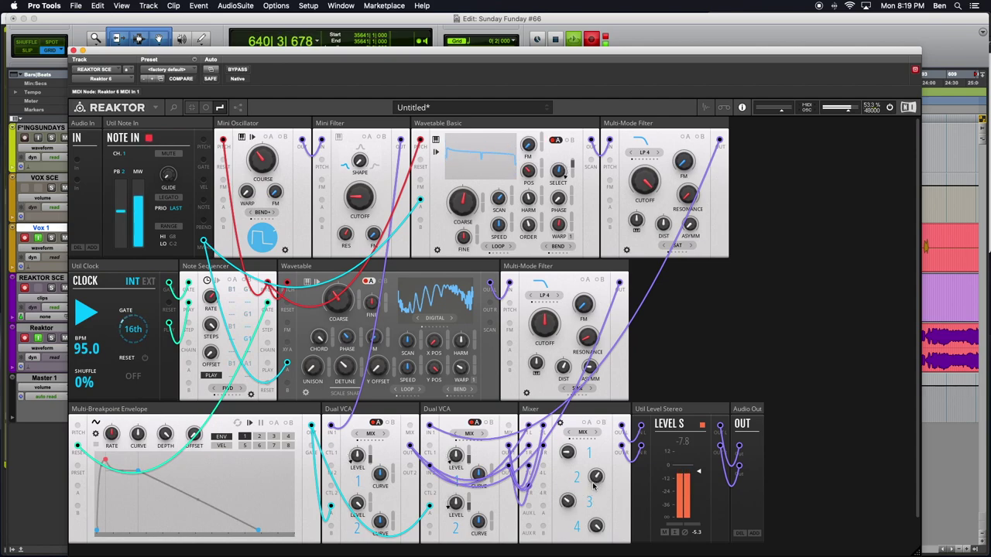
mouse_move(569, 458)
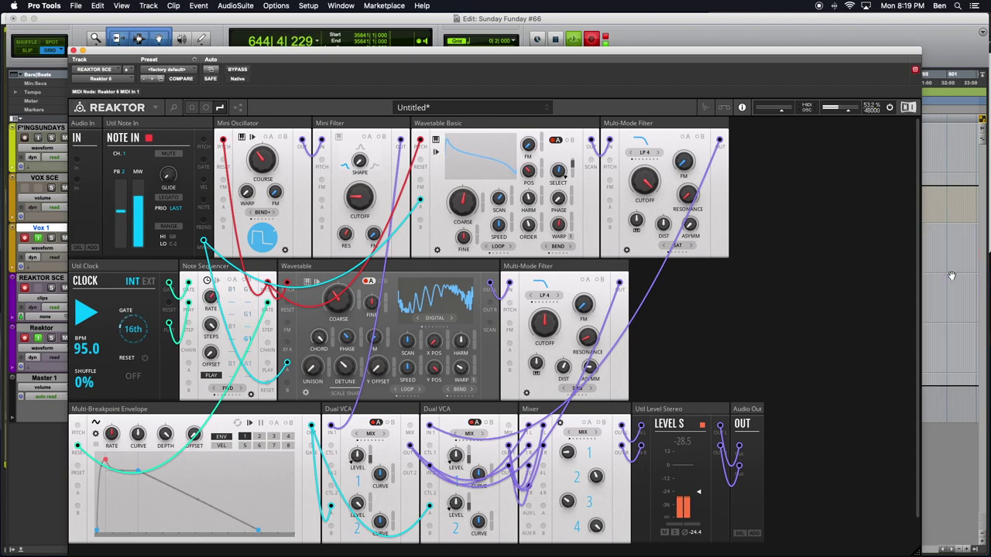
Search the modules for Floor and insert the Floor Shakers Pack Multiband Compressor between Util Level Stereo and Audio Out
double_click(759, 319)
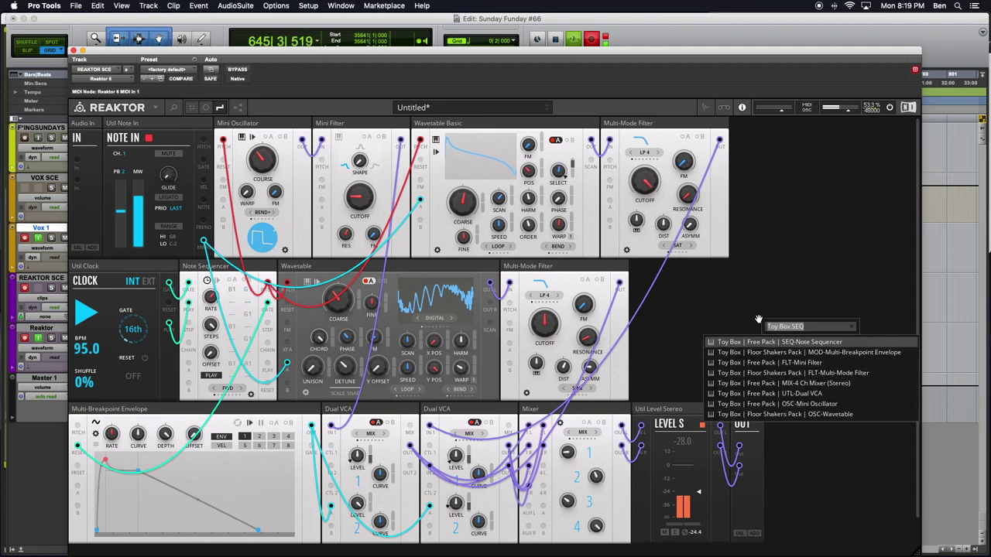
key("BackSpace")
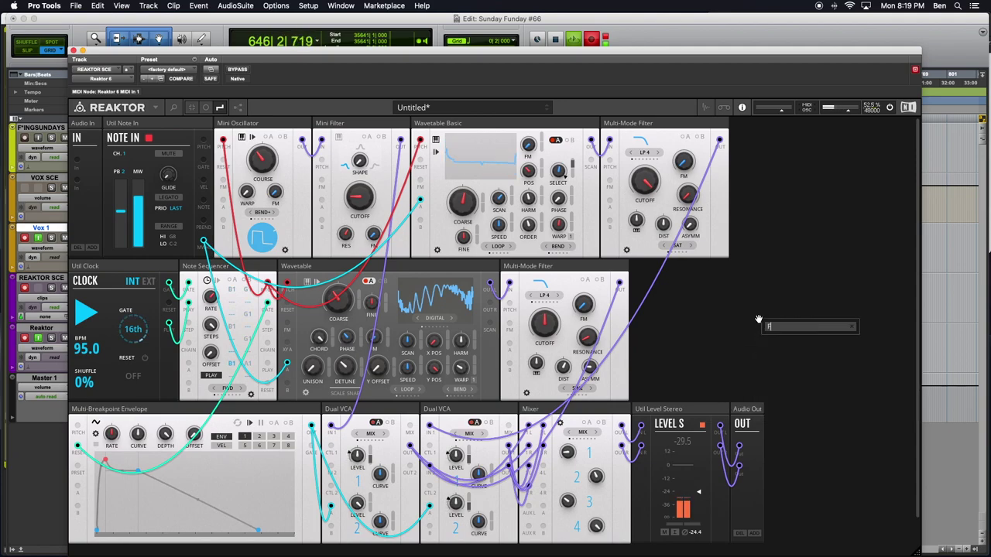
type("Floor")
key("Return")
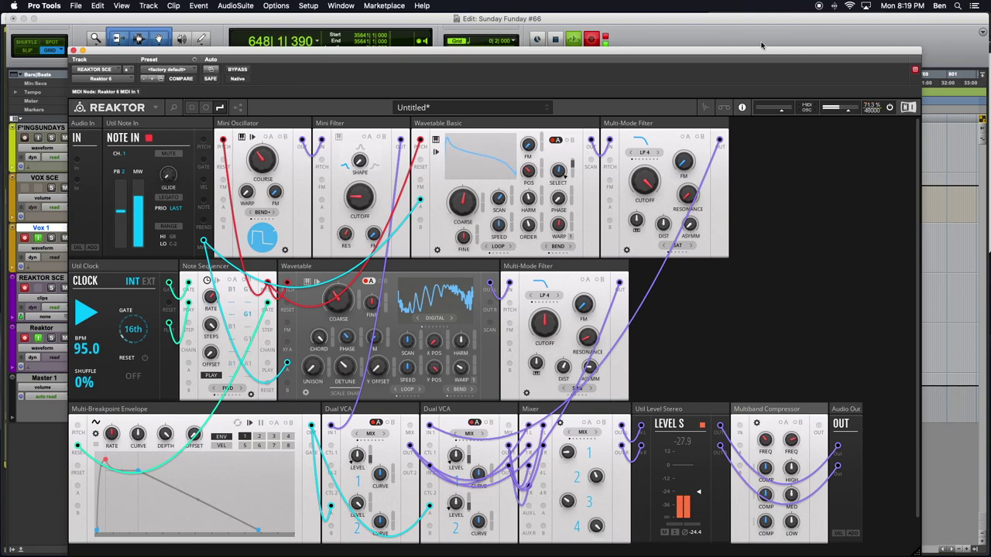
Move the plug-in window up, then review the Floor Shakers Pack module list and the second-row Multi-Mode Filter's extra settings
left_click_drag(765, 44, 749, 5)
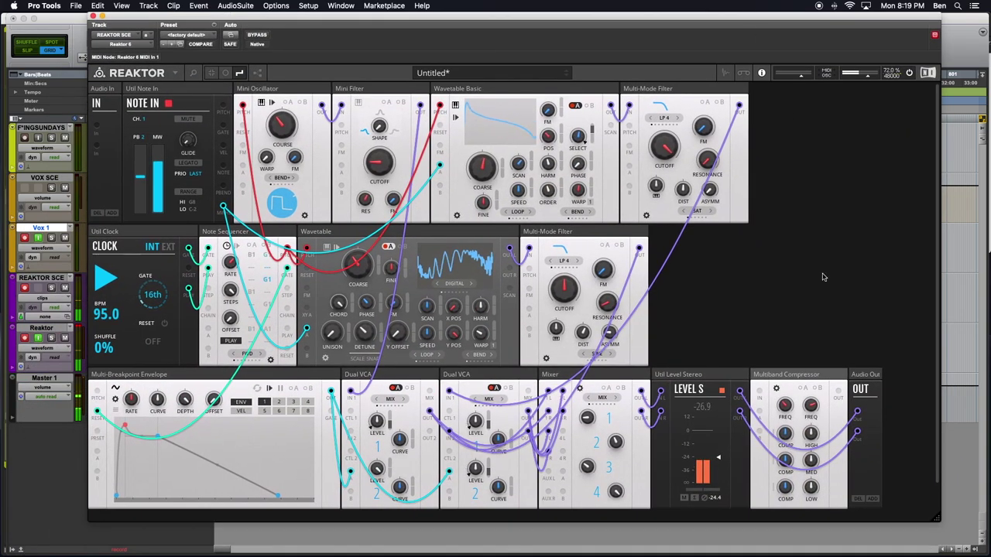
double_click(747, 294)
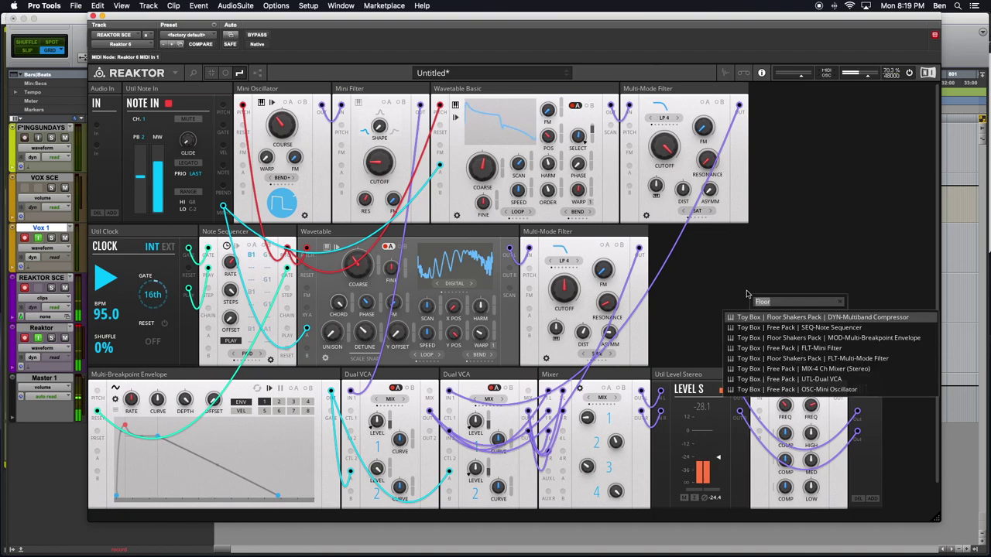
type("FLOOR")
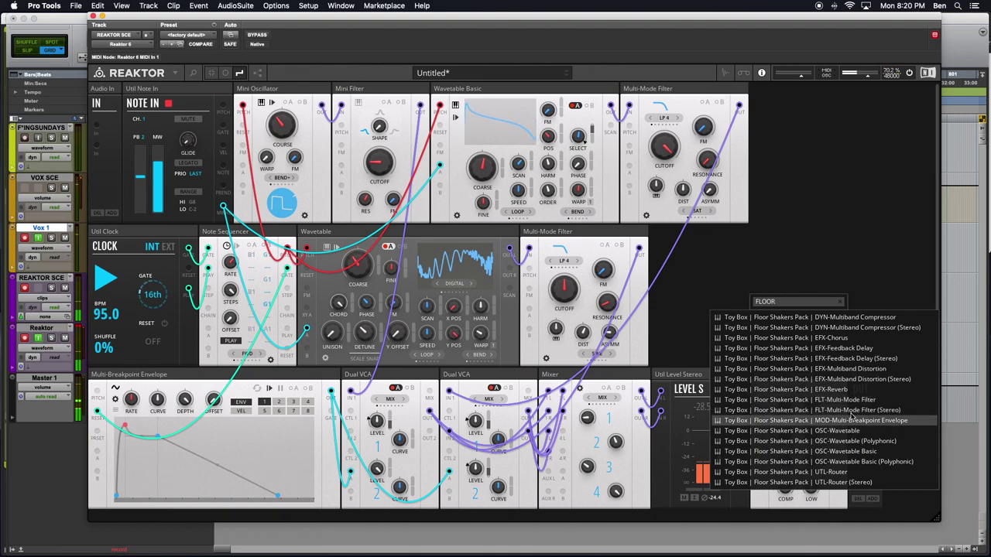
left_click(676, 281)
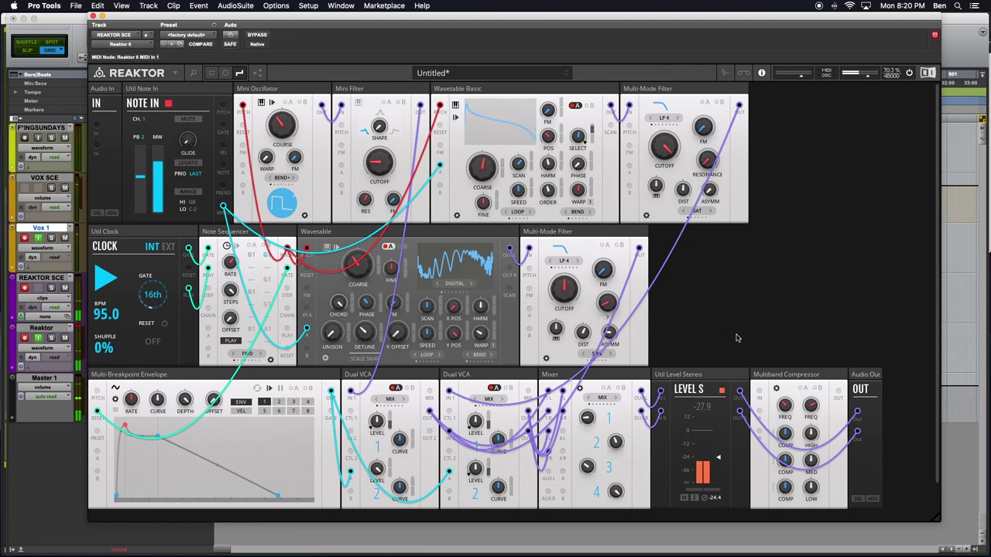
left_click(546, 360)
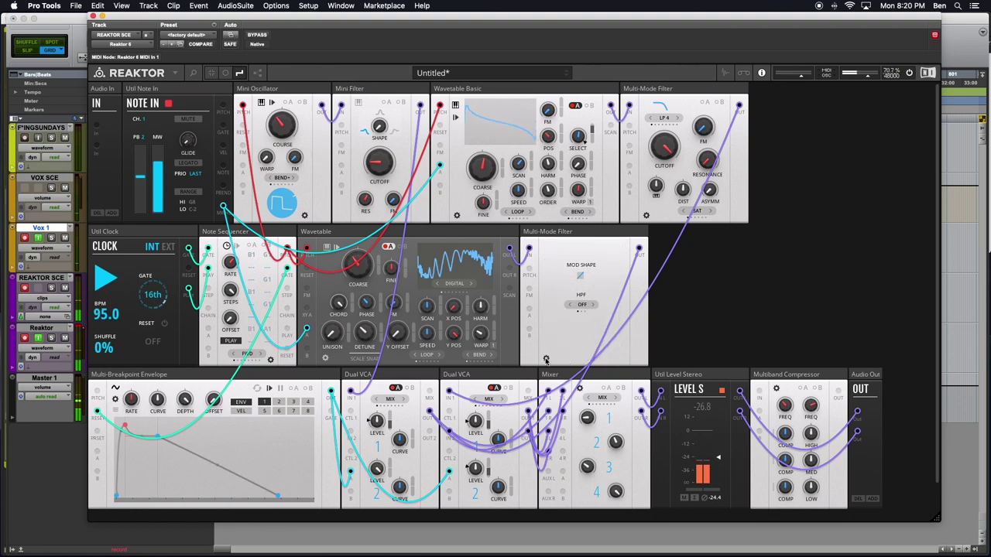
left_click(546, 360)
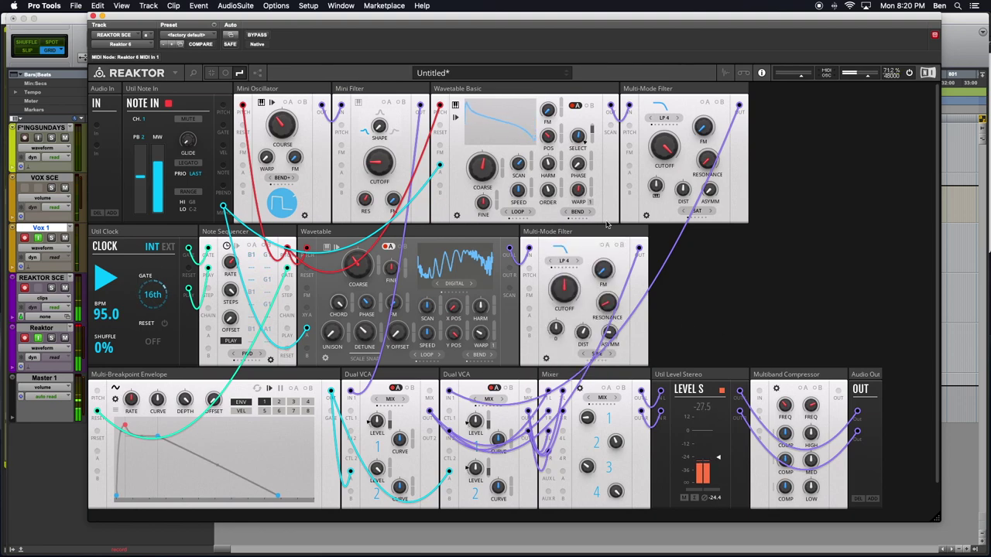
Add the Floor Shakers Pack Reverb at the end of the second row and delete the Multiband Compressor
double_click(786, 290)
type("Floor")
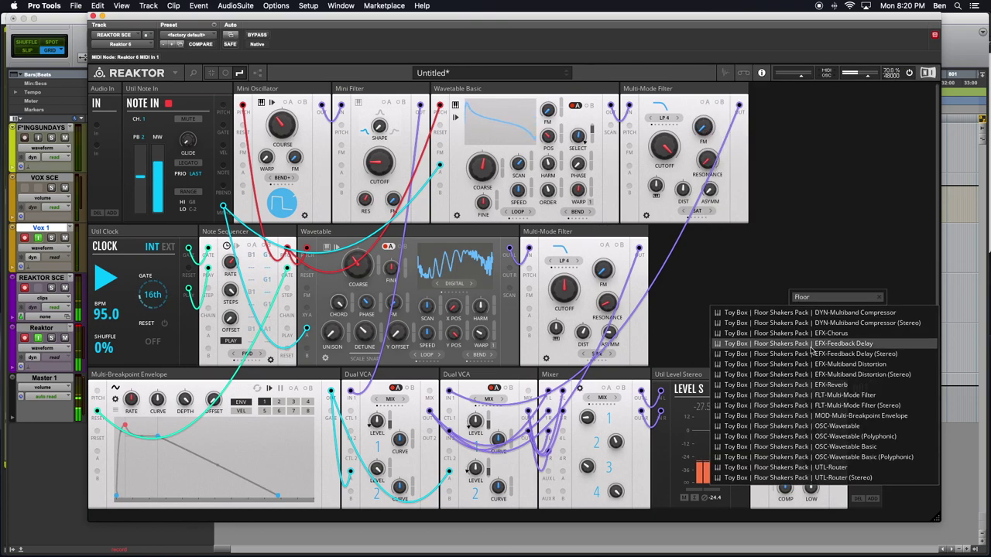
left_click(842, 387)
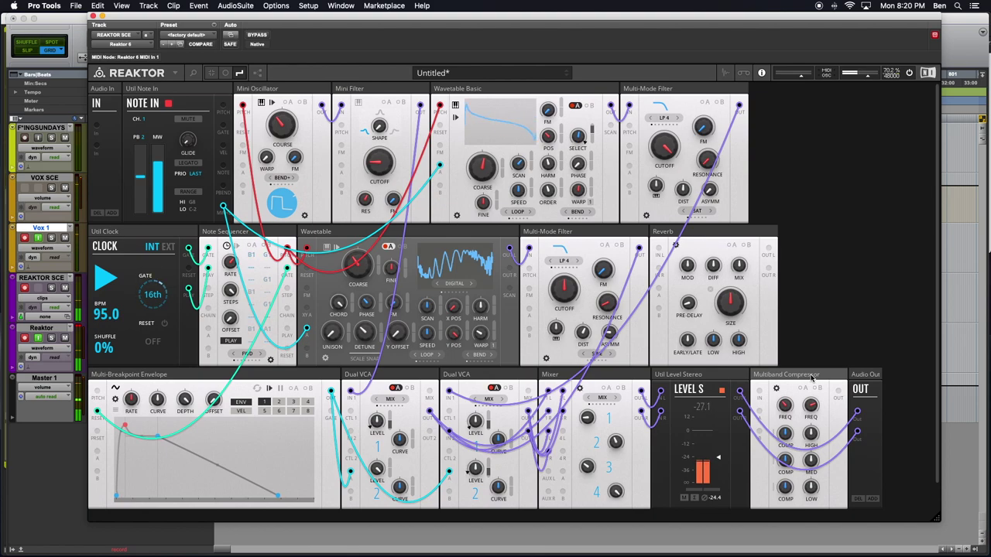
key("Delete")
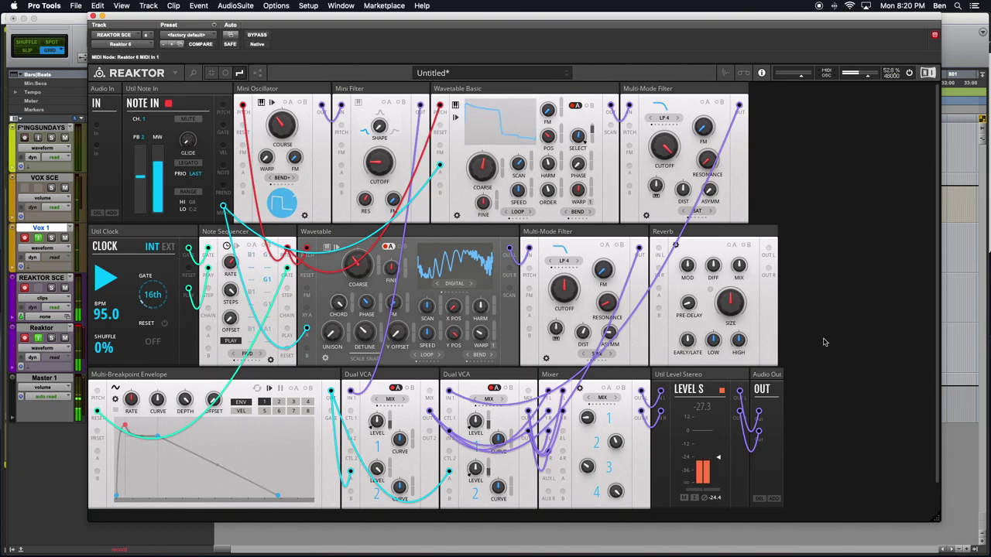
Add the Floor Shakers Pack Feedback Delay (Stereo) and place it between Mixer and Util Level Stereo
double_click(824, 342)
type("Floor")
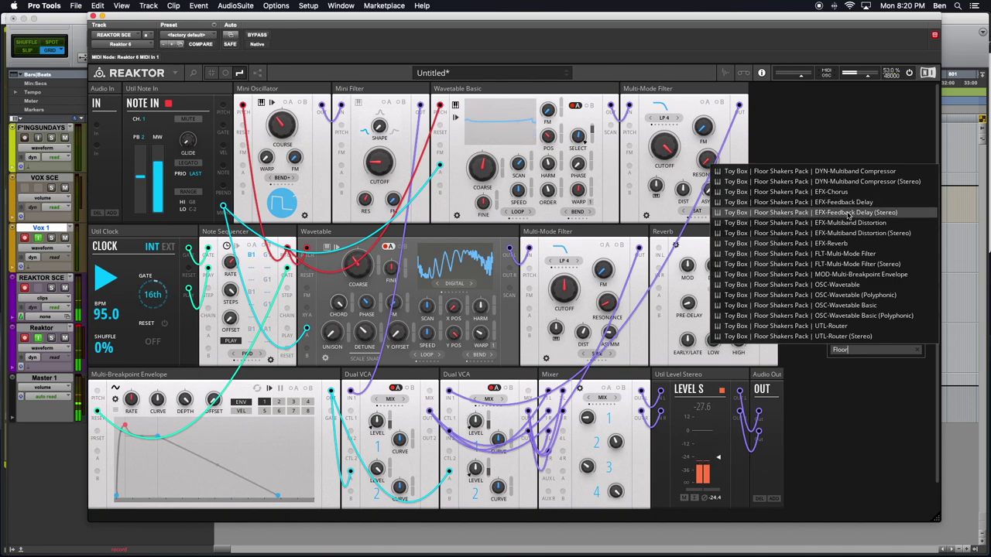
left_click(849, 214)
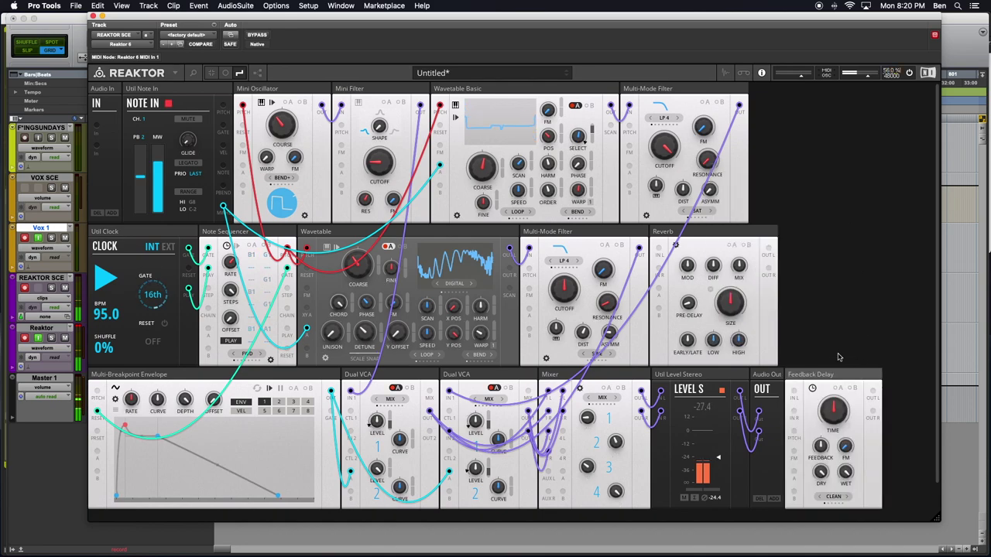
left_click_drag(834, 377, 710, 397)
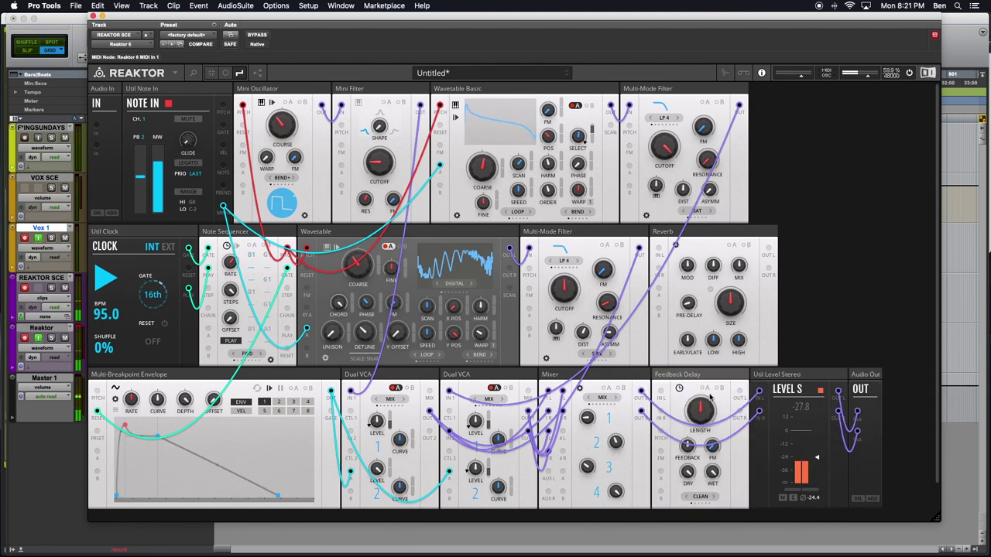
left_click_drag(717, 231, 763, 389)
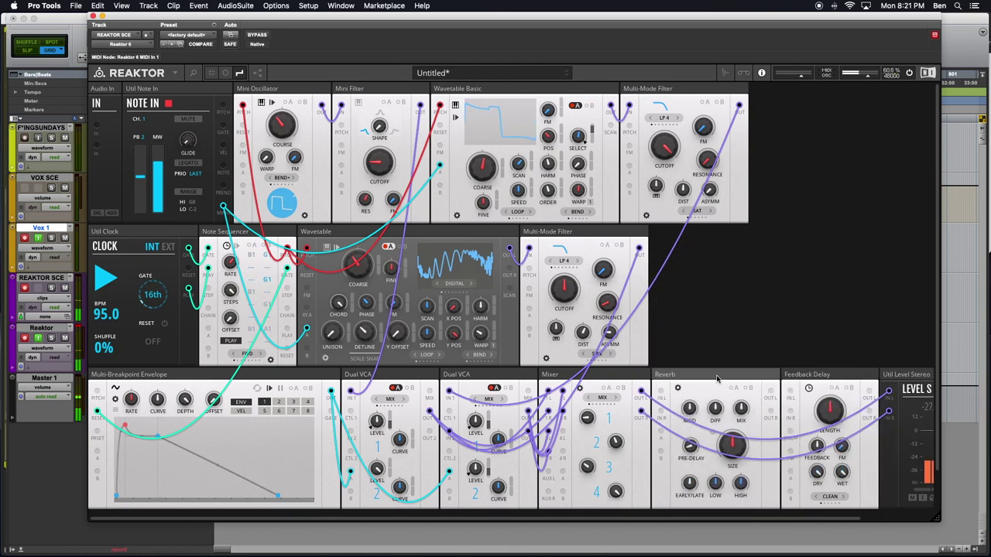
left_click_drag(737, 375, 657, 380)
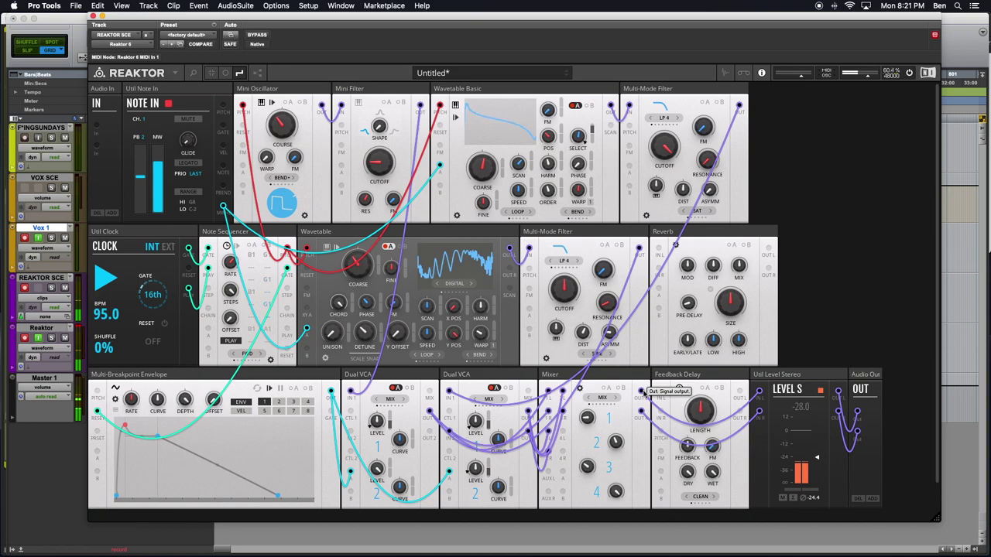
Patch Mixer's stereo outputs to Reverb's inputs and color the wires purple
left_click_drag(641, 392, 661, 259)
right_click(659, 250)
mouse_move(681, 248)
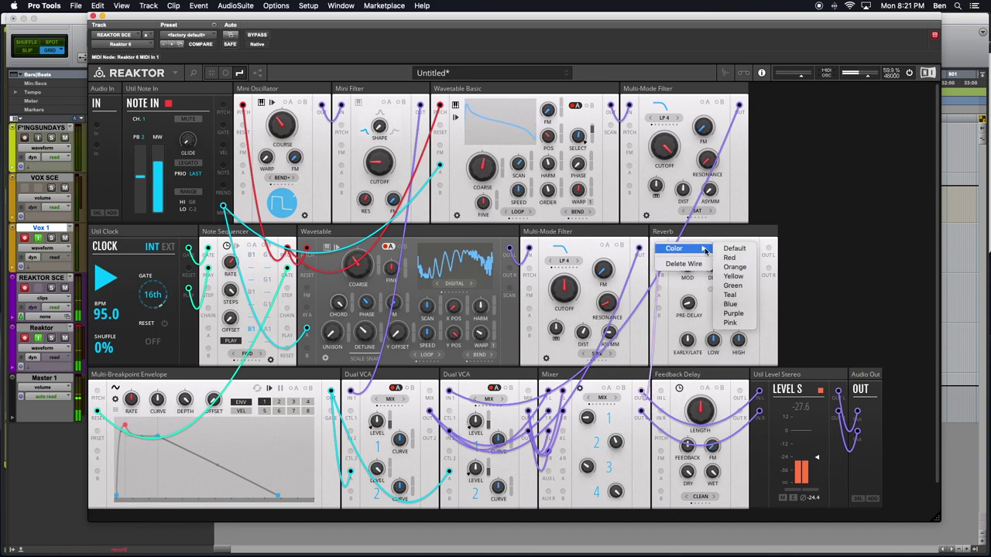
left_click(733, 313)
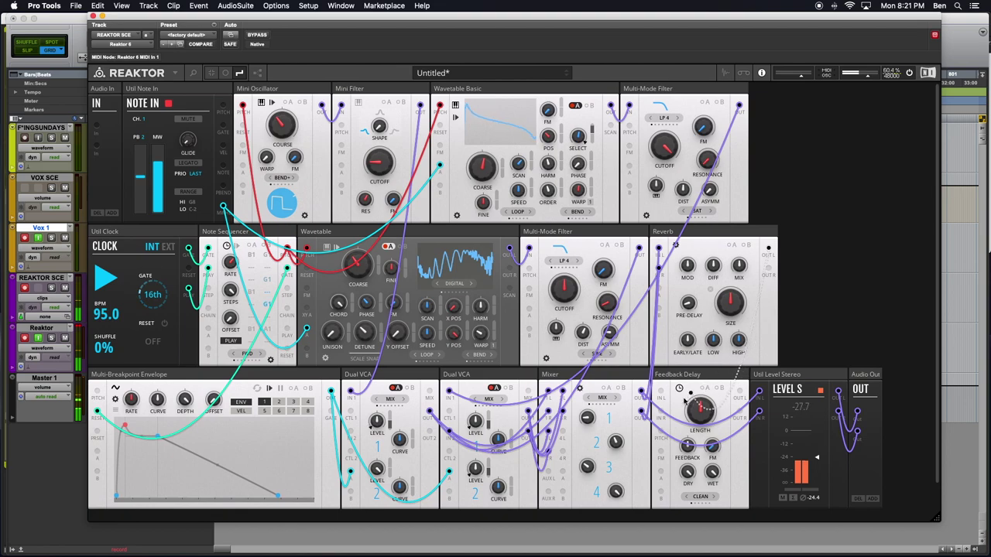
Patch Reverb's left and right outputs into Feedback Delay's inputs and the delay's outputs into Util Level Stereo
left_click_drag(661, 398, 769, 267)
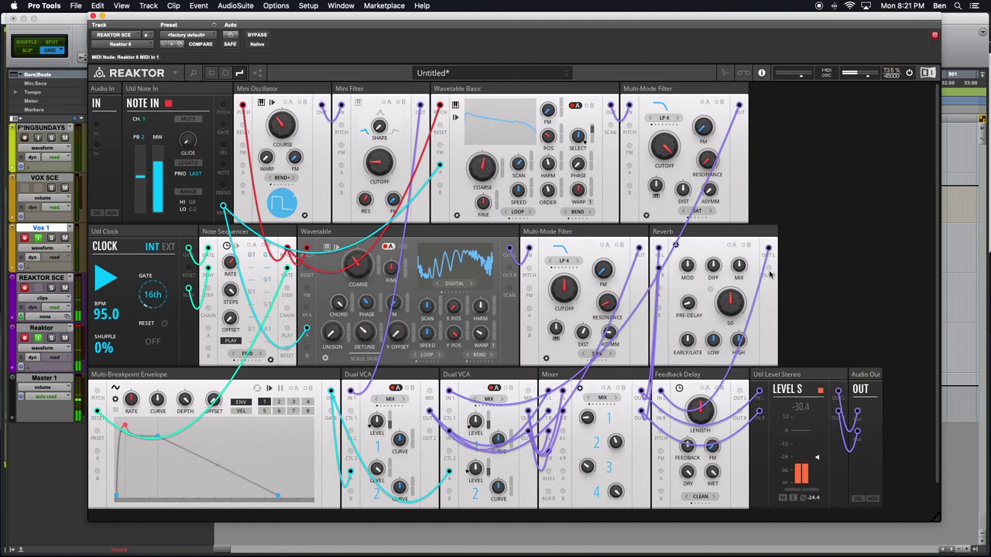
left_click_drag(703, 377, 659, 417)
mouse_move(759, 397)
left_mouse_down()
mouse_move(752, 416)
mouse_move(759, 411)
left_mouse_up()
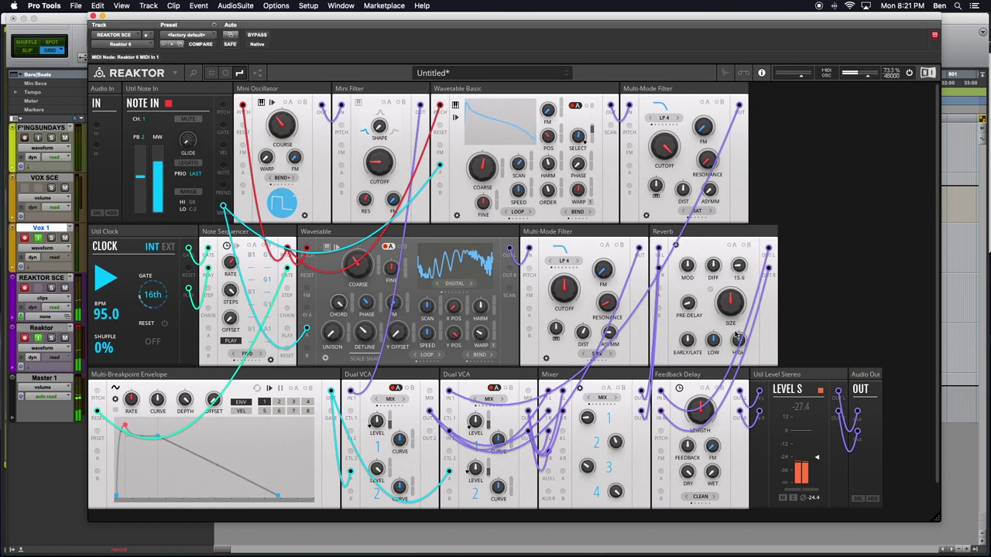
Adjust Reverb's Mix and set Feedback Delay's Wet level to about 55.3
mouse_move(711, 470)
left_click_drag(710, 470, 707, 418)
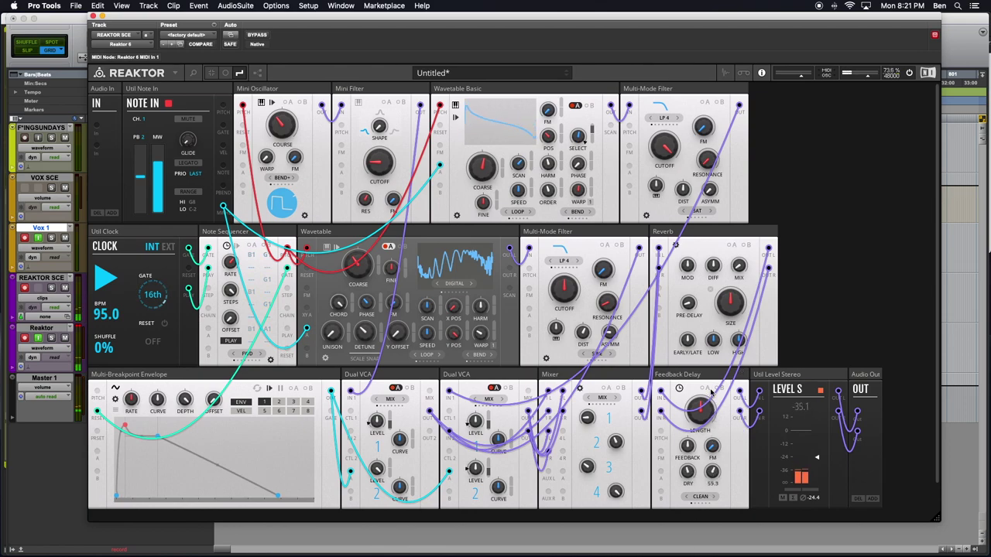
Switch Feedback Delay to Tape mode, then set its Length to 1/32 and its Dry level to 100
left_click(716, 500)
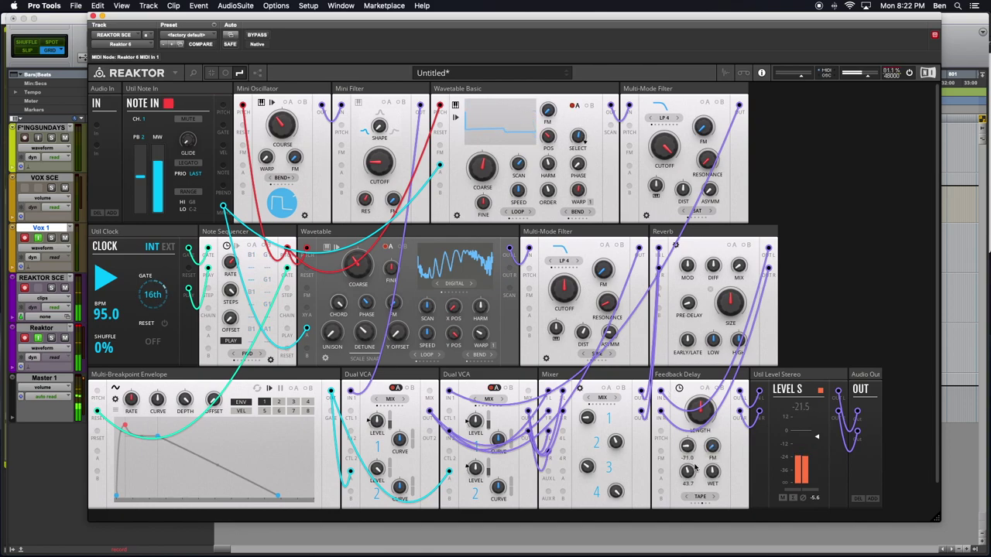
left_click_drag(700, 421, 698, 445)
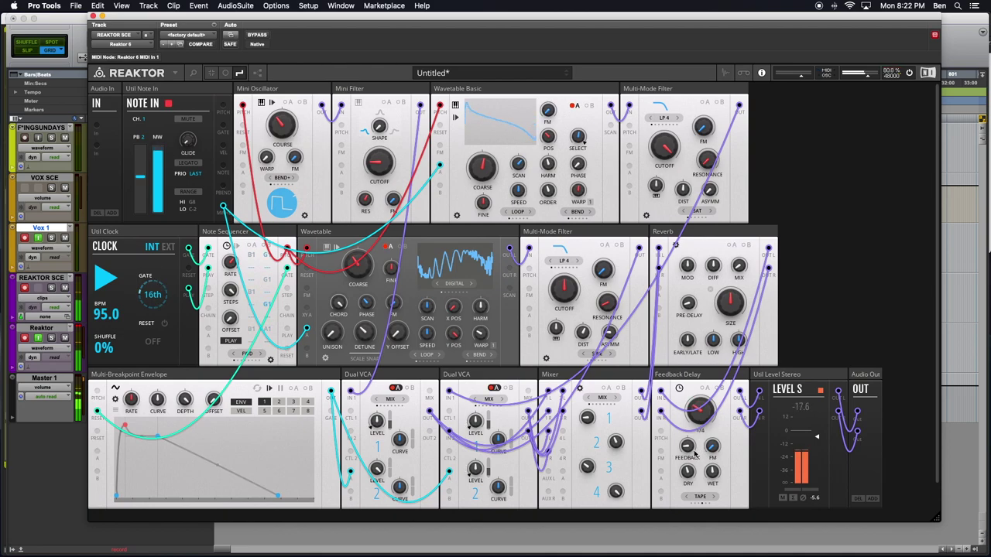
left_click_drag(700, 418, 702, 411)
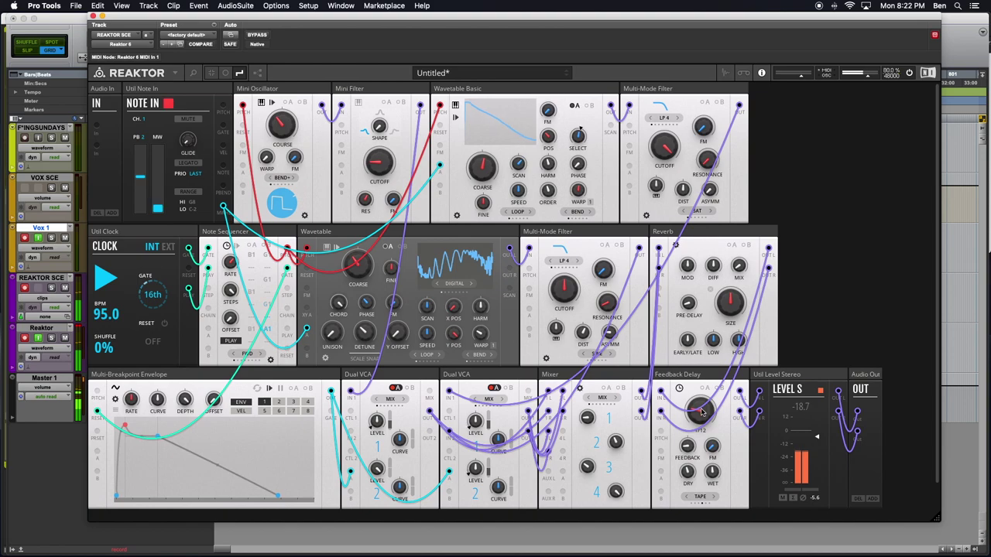
left_click_drag(702, 412, 698, 422)
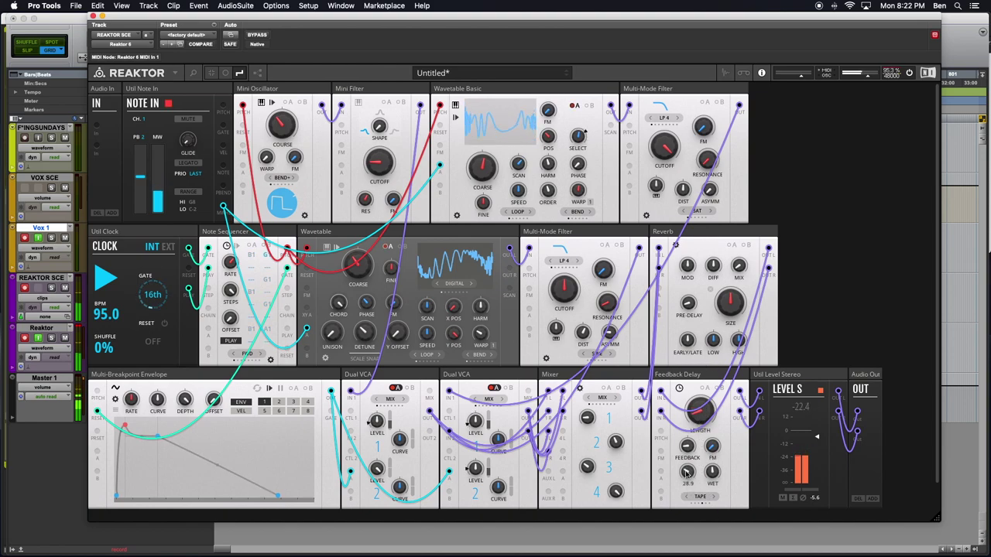
left_click_drag(686, 473, 687, 474)
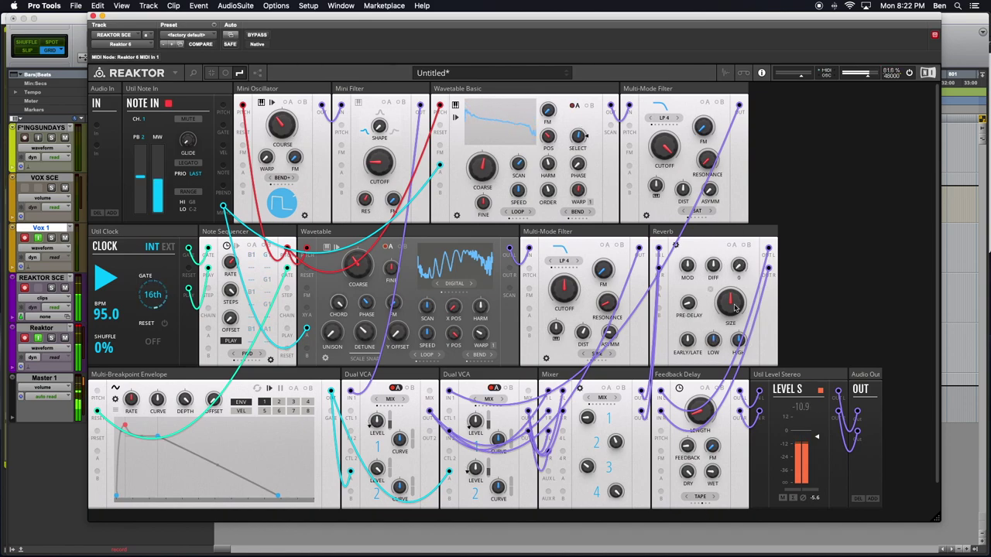
Patch Note In's mod-wheel output to Reverb's A modulation input and color the wire like the other mod-wheel wires
left_click_drag(223, 207, 659, 291)
right_click(659, 291)
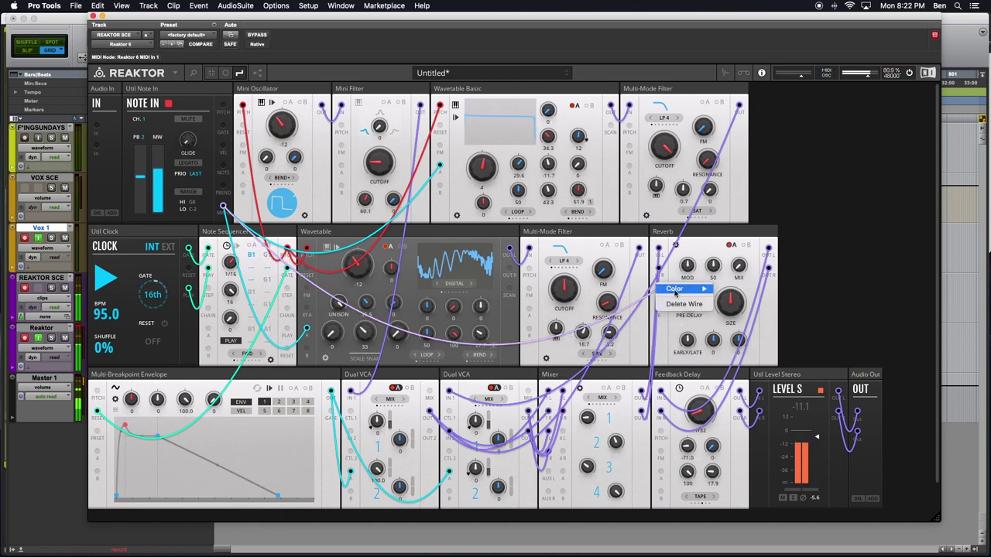
mouse_move(685, 294)
left_click(732, 343)
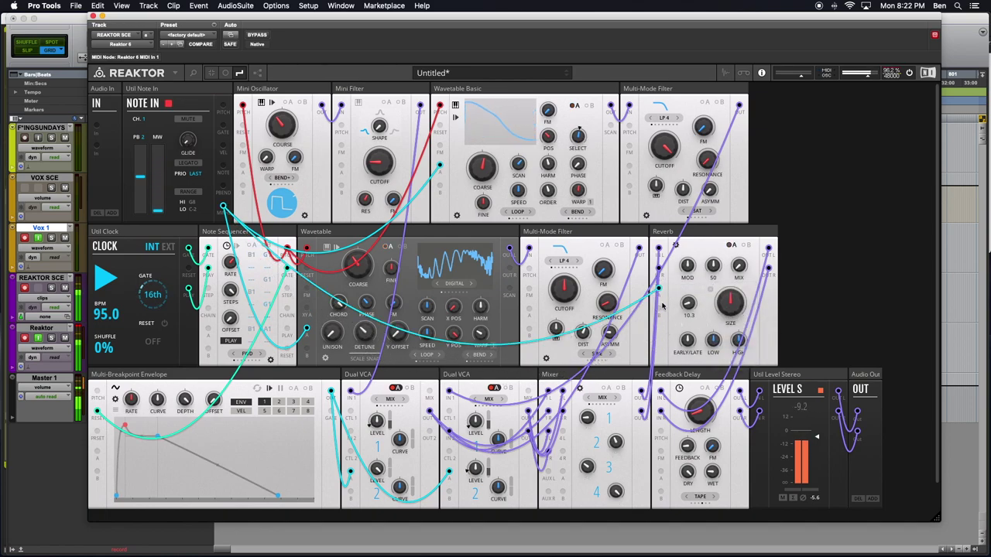
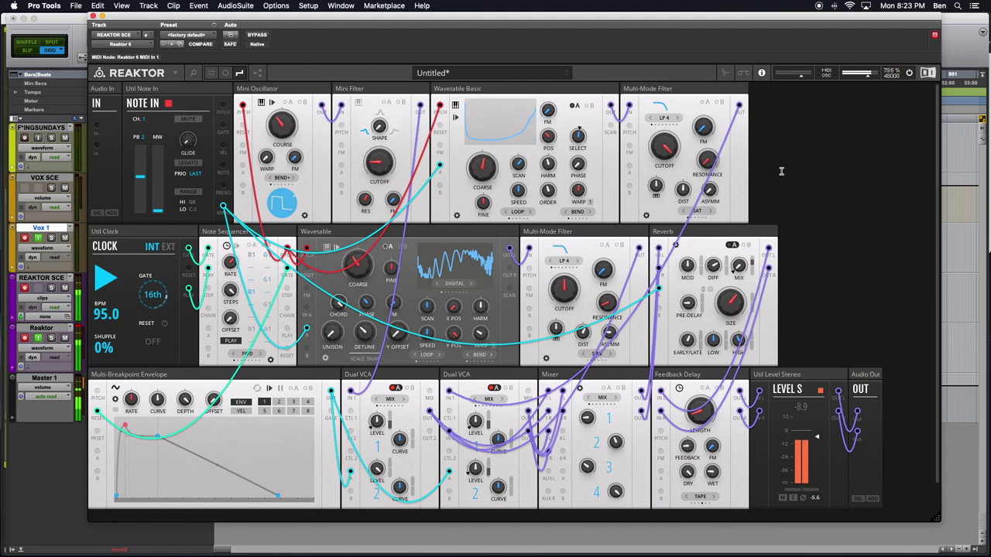
Add the Floor Shakers Pack Chorus module and place it after the top-row Multi-Mode Filter
double_click(782, 171)
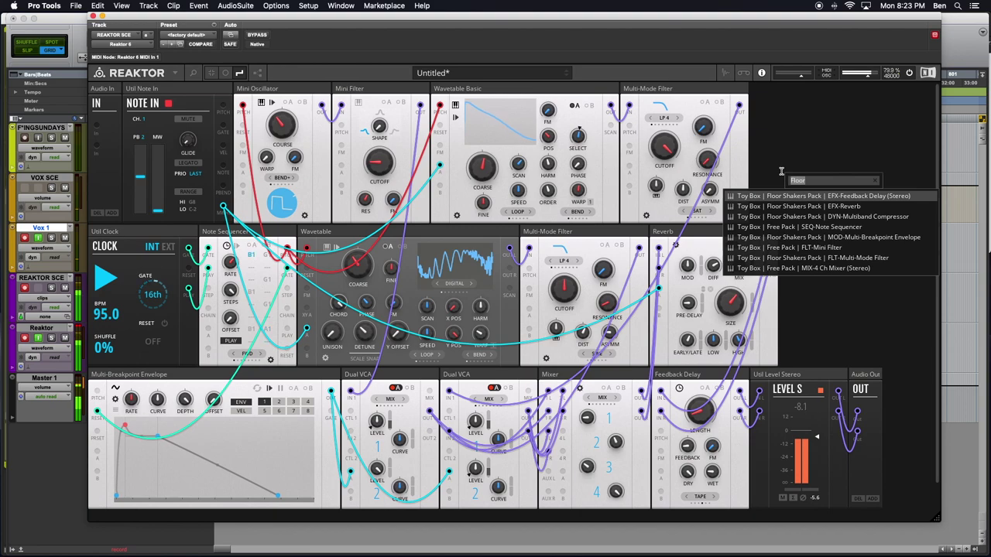
type("FLOOR")
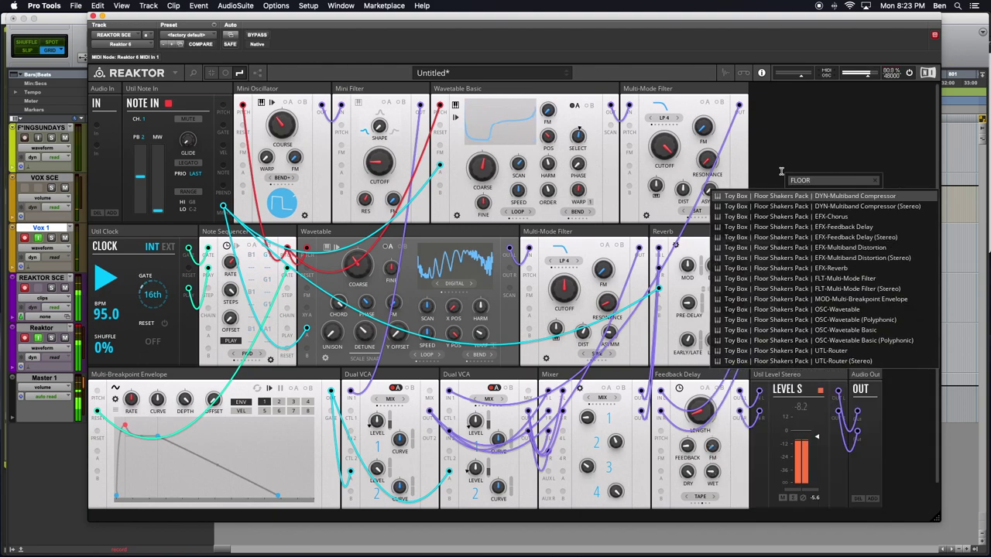
left_click(842, 217)
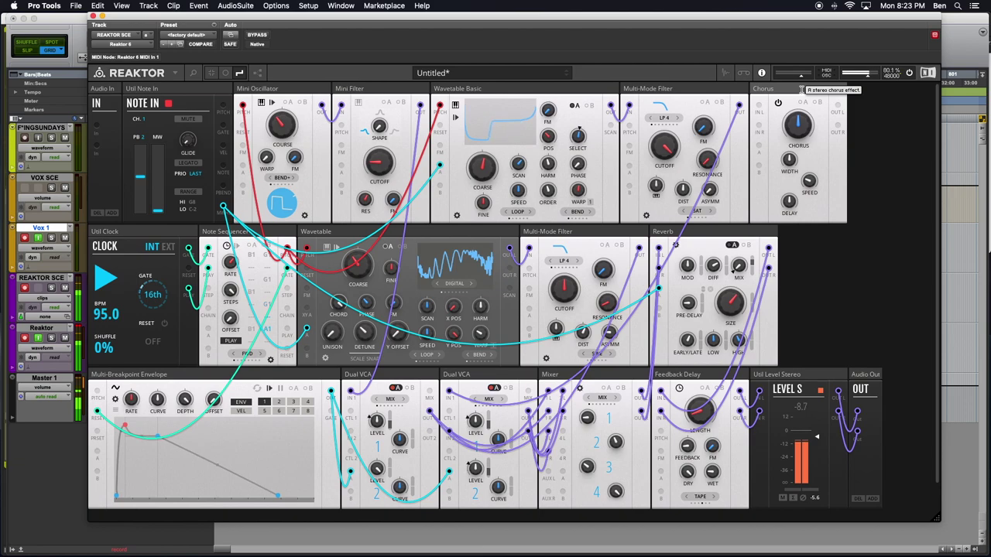
left_click_drag(801, 90, 833, 237)
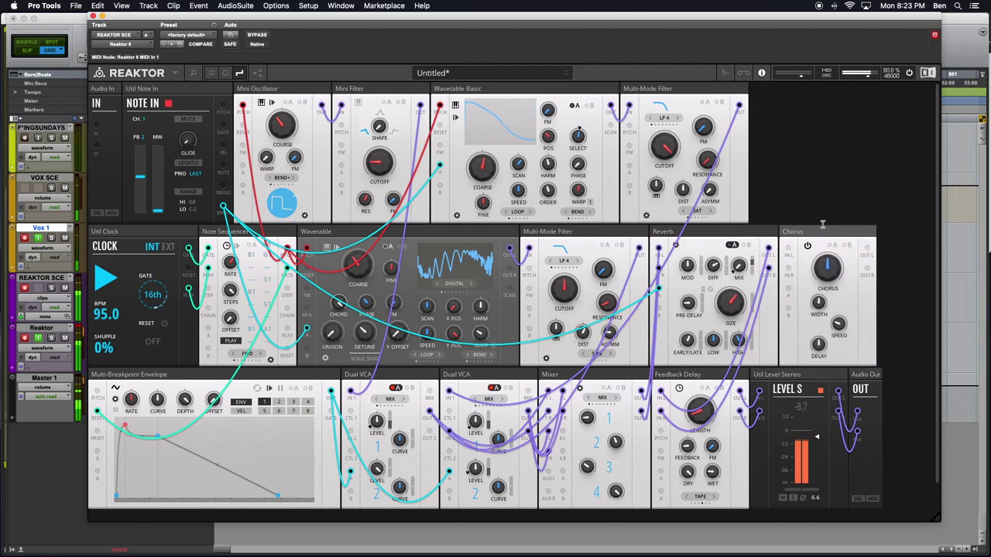
left_click_drag(819, 229, 788, 88)
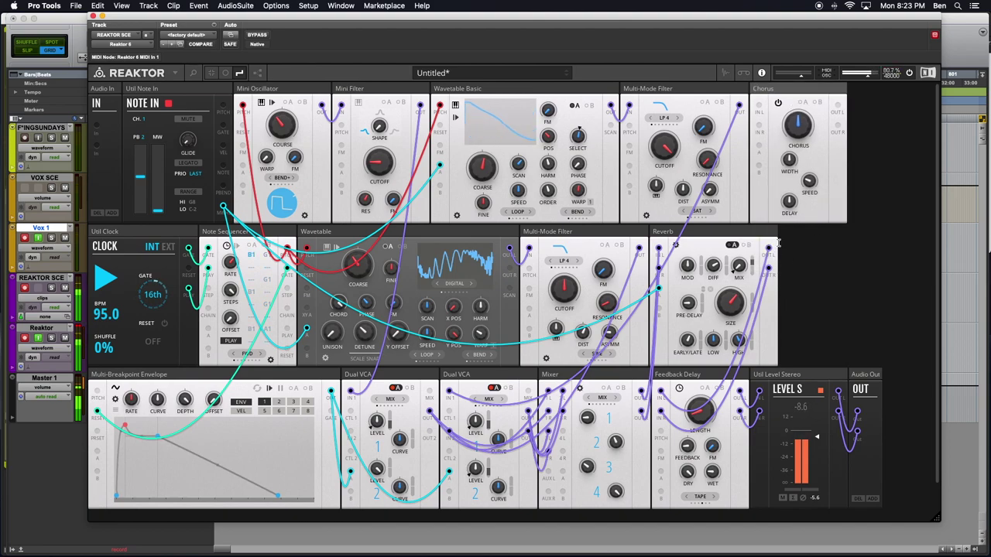
Patch Reverb's stereo outputs into Chorus and Chorus's outputs into Feedback Delay, coloring the wires purple
left_click_drag(769, 246, 847, 116)
left_click_drag(767, 108, 759, 111)
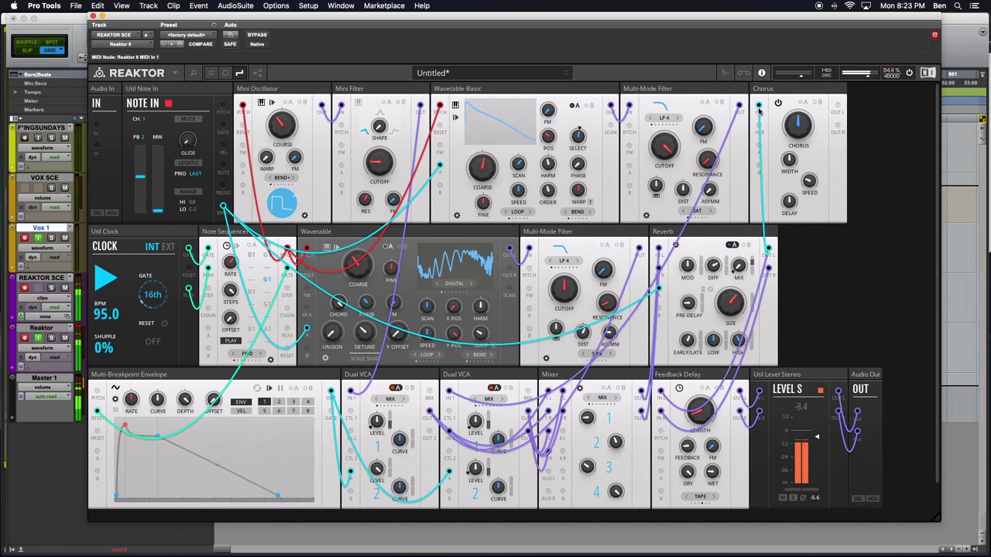
right_click(759, 109)
mouse_move(773, 106)
left_click(831, 172)
left_click_drag(769, 265, 664, 394)
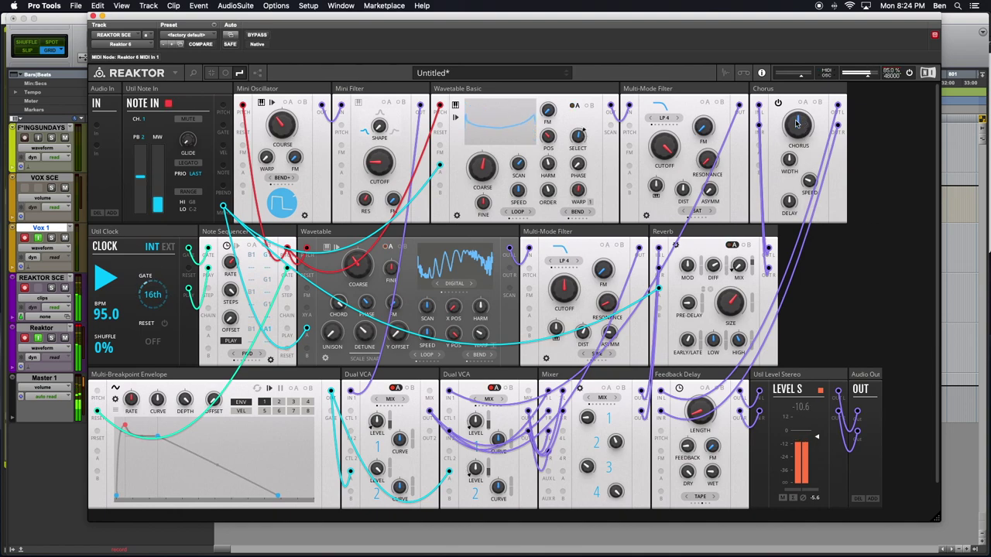
Turn the Chorus module's main Chorus amount down close to zero
scroll(798, 124, "up", 3)
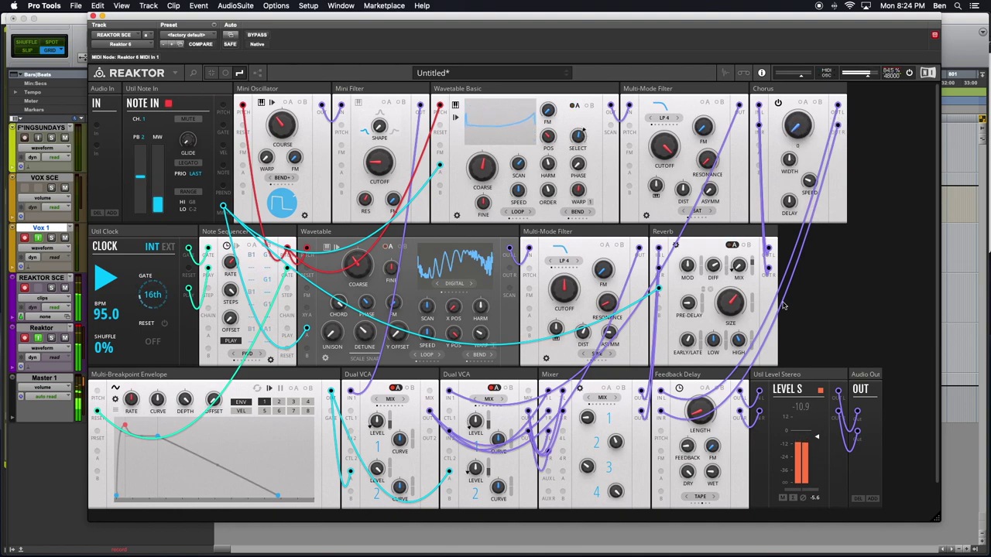
scroll(802, 122, "down", 10)
scroll(802, 120, "up", 1)
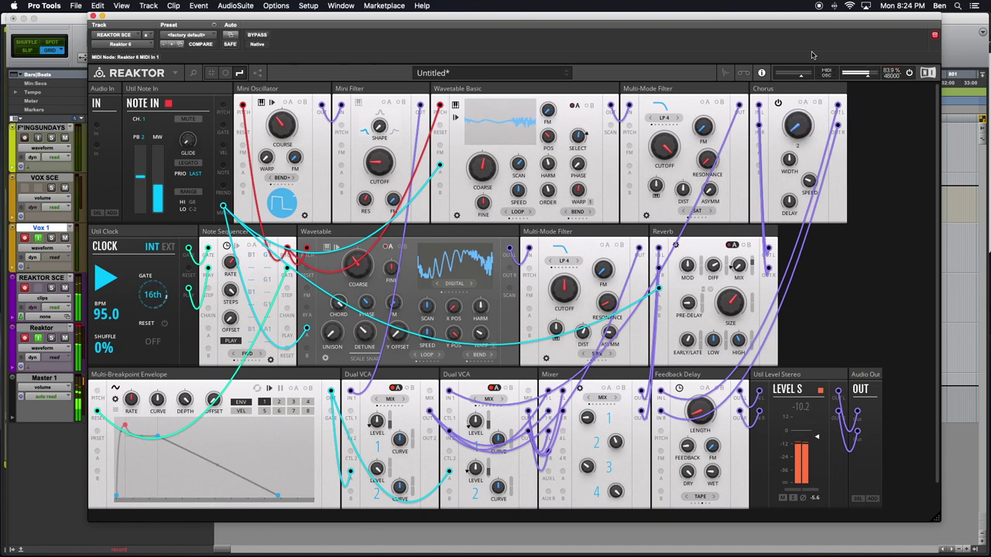
left_click_drag(799, 121, 802, 102)
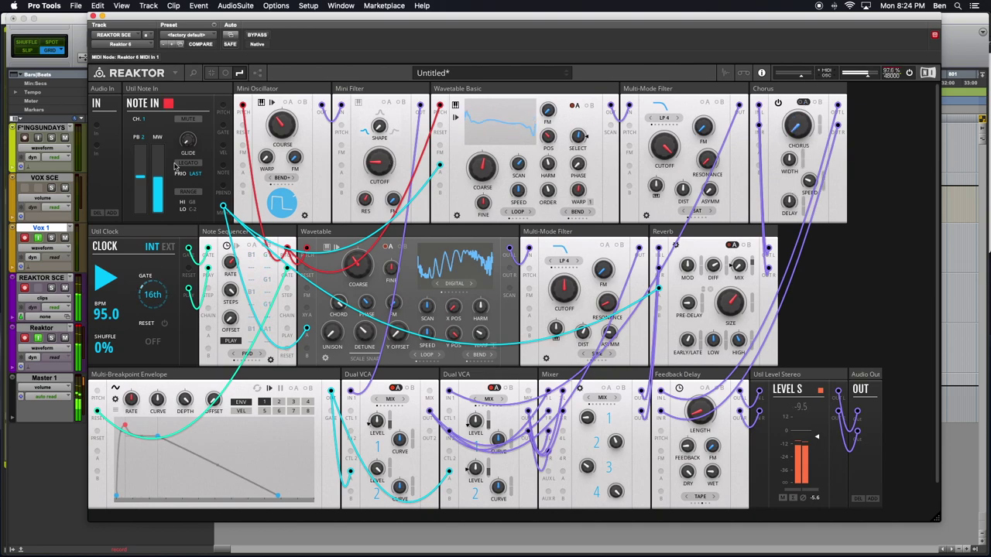
Patch Note In's mod-wheel output to Chorus's A modulation input and match the wire color to the other mod-wheel wires
left_click_drag(509, 249, 758, 147)
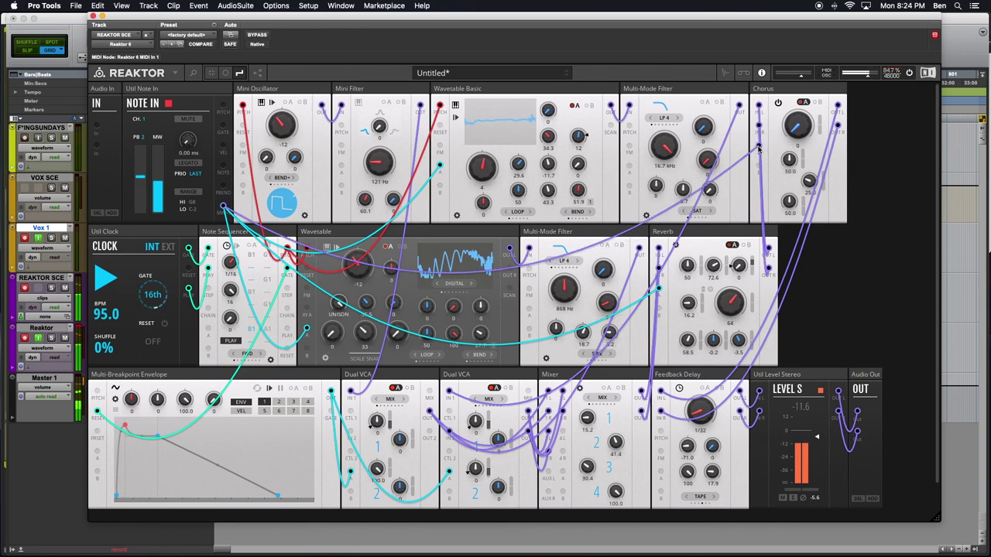
right_click(759, 147)
mouse_move(774, 147)
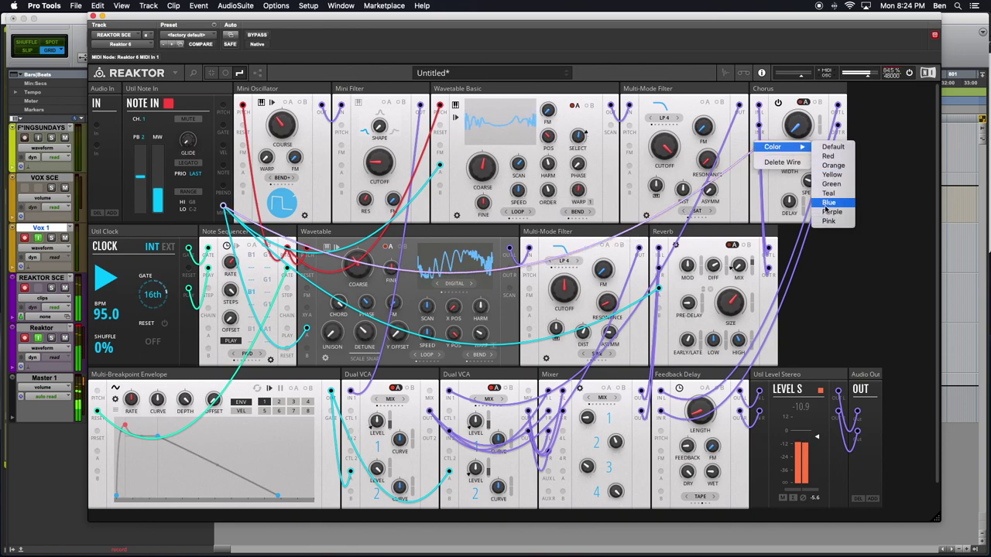
left_click(828, 193)
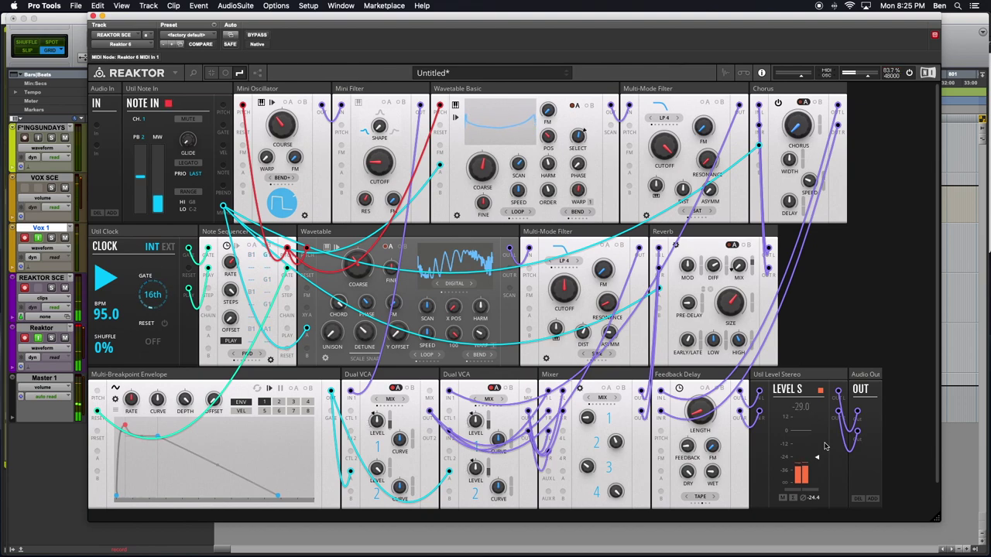
Set the Util Level Stereo output level to -6.1 and adjust Chorus, bringing its Delay to 29.6
left_click_drag(825, 446, 821, 430)
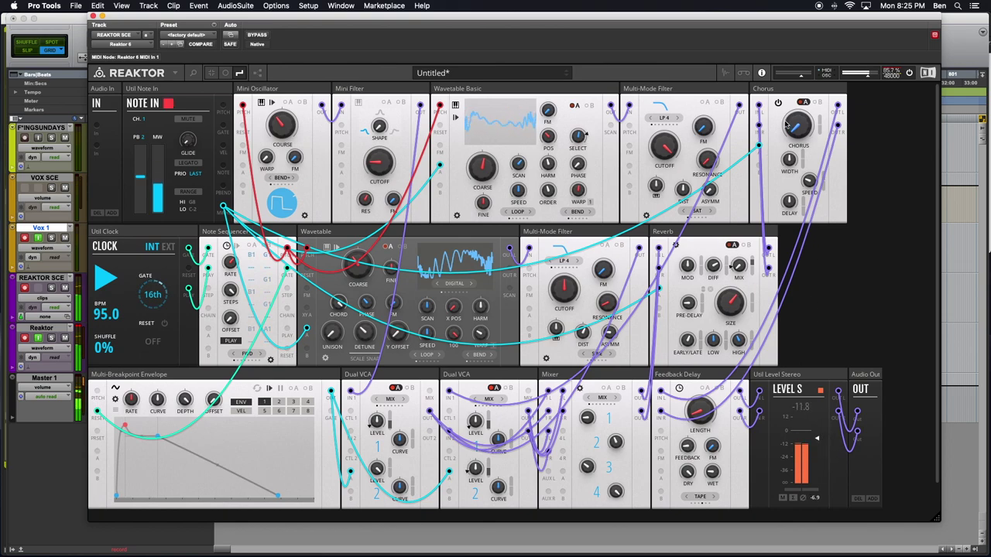
left_click_drag(798, 126, 804, 158)
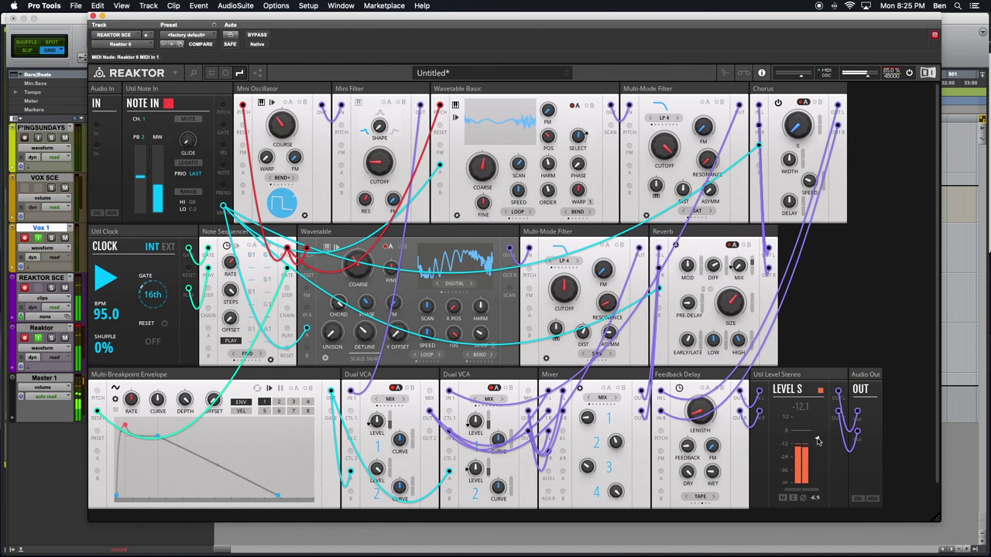
left_click_drag(813, 469, 815, 484)
left_click_drag(826, 522, 824, 533)
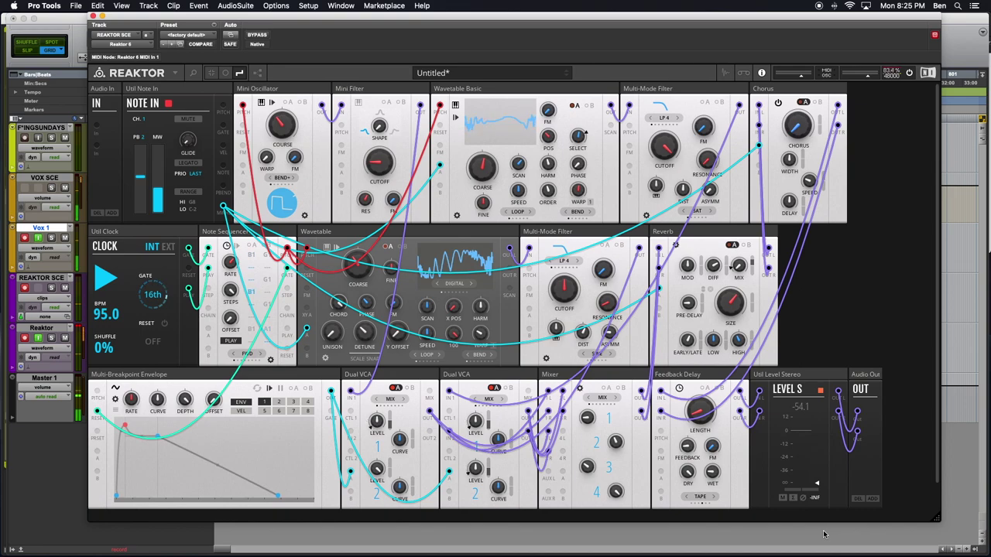
left_click_drag(824, 534, 825, 446)
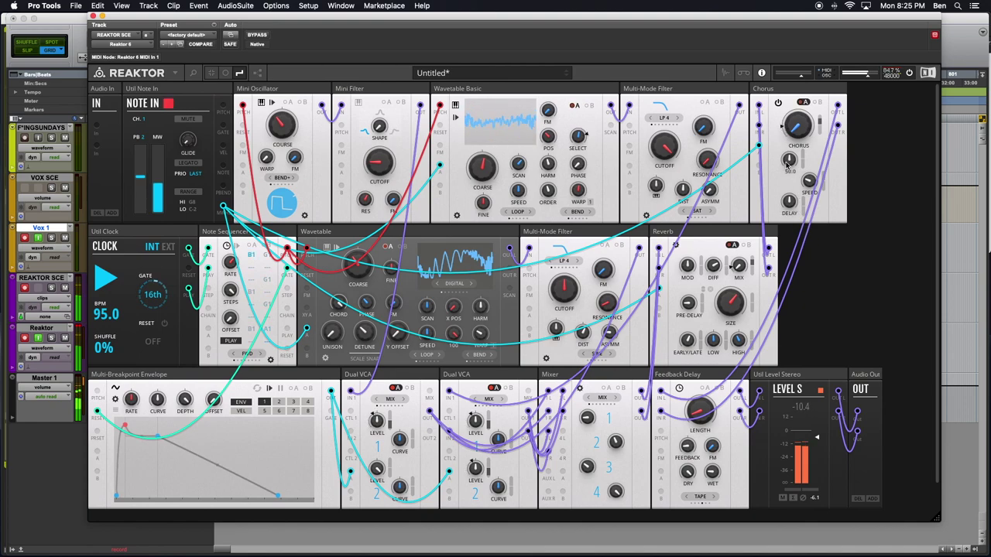
left_click_drag(789, 202, 790, 235)
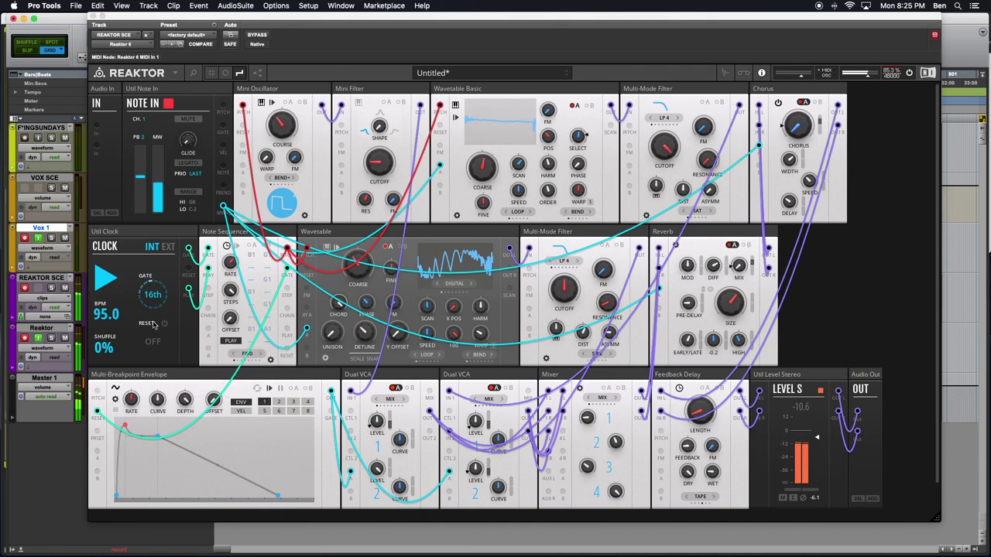
Set the Util Clock tempo to 72.0 BPM and the Wavetable oscillator's Scan to -1.5
left_click_drag(104, 315, 108, 328)
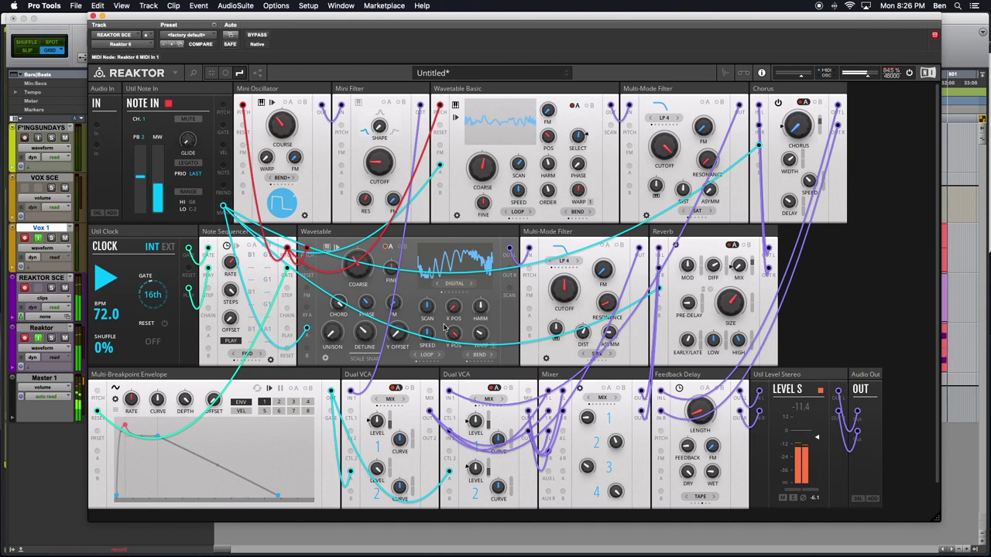
mouse_move(429, 300)
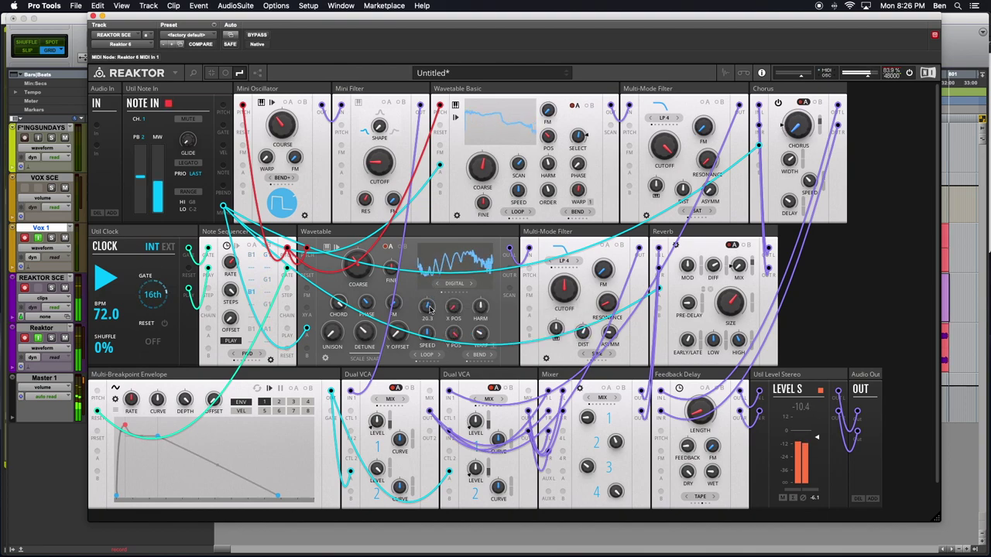
mouse_move(429, 301)
left_mouse_down()
mouse_move(439, 286)
mouse_move(427, 310)
left_mouse_up()
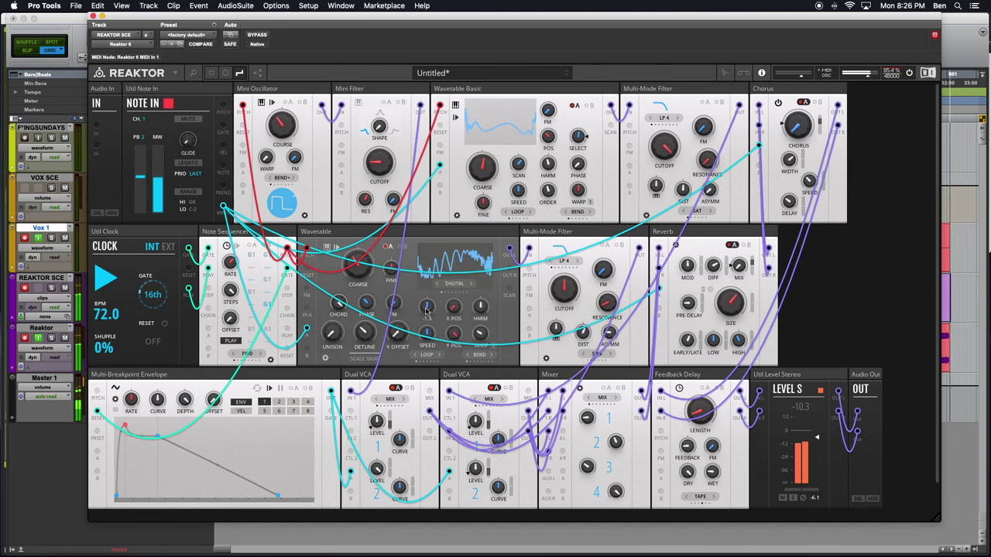
Set Mixer channel 3 to 35.1 and the middle-row Multi-Mode Filter's Cutoff to 11.1 kHz
left_click_drag(588, 457, 586, 463)
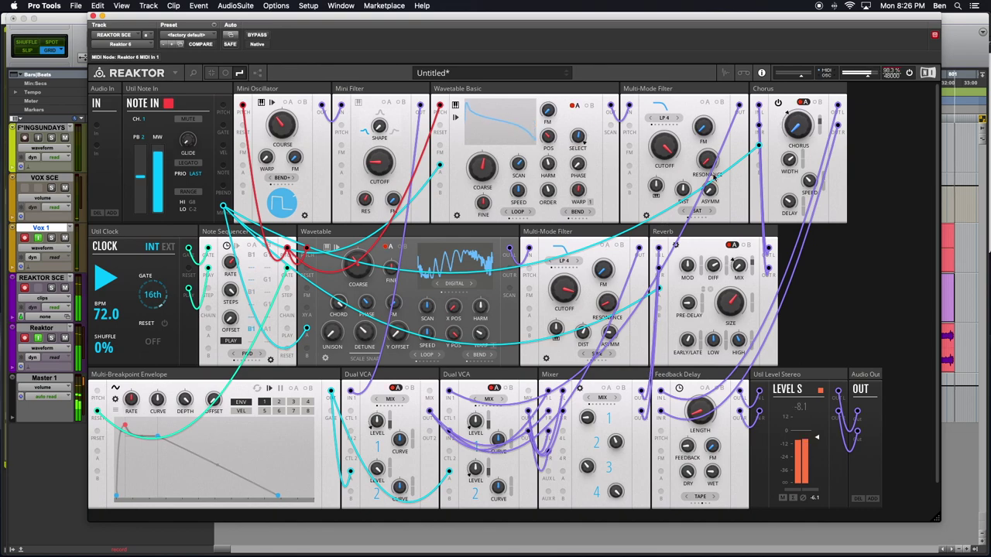
left_click_drag(558, 295, 562, 268)
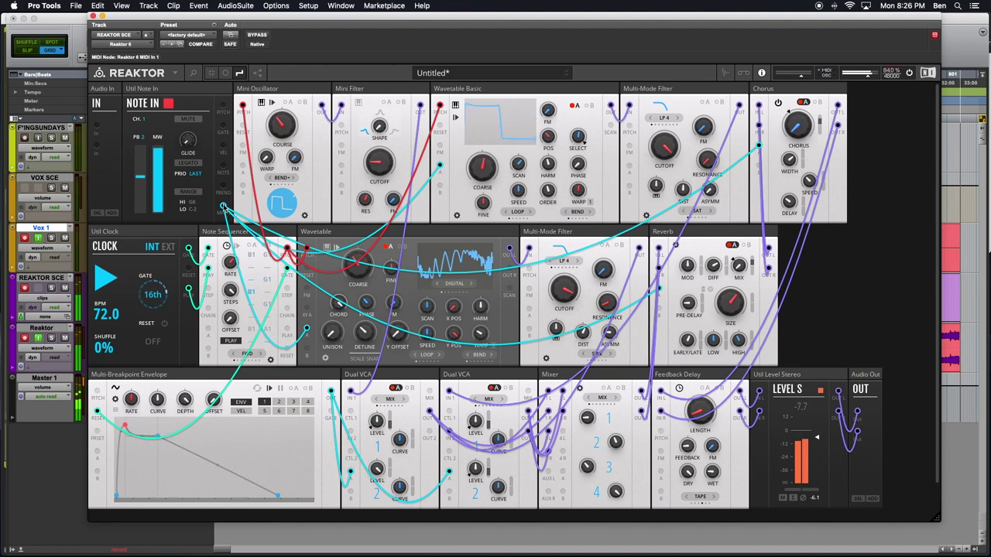
Patch Note In's mod-wheel output to the middle-row Multi-Mode Filter's B input to modulate its Cutoff
left_click_drag(223, 206, 529, 310)
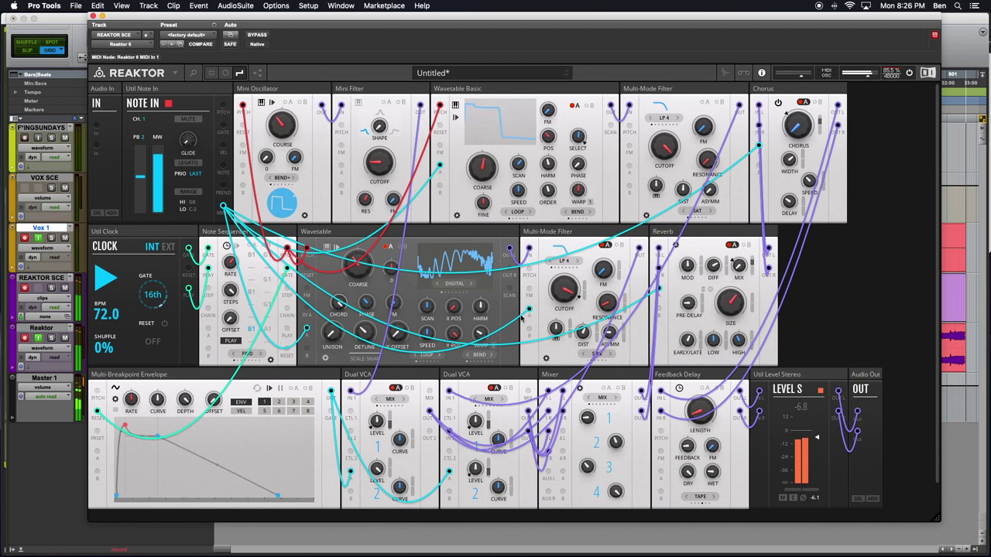
key("alt")
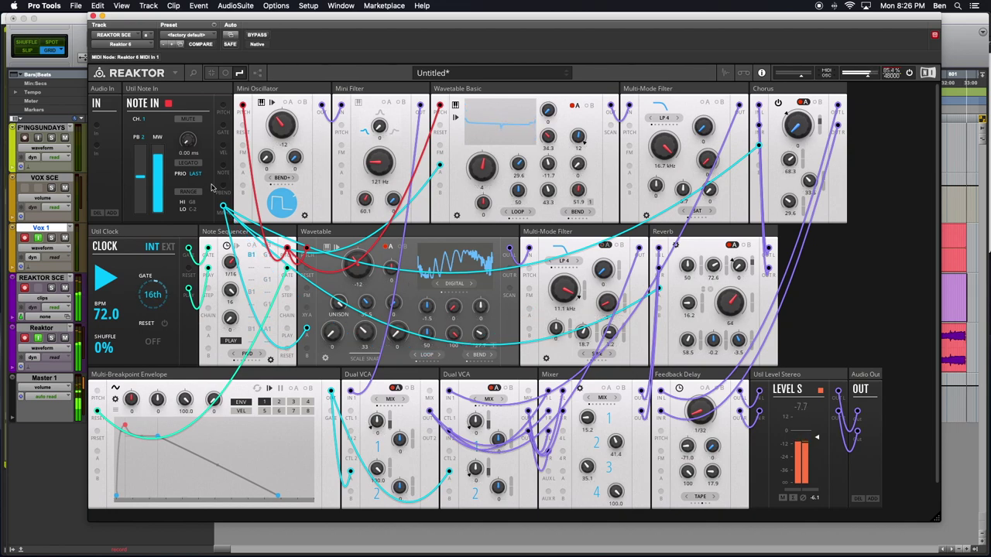
left_click_drag(224, 208, 529, 332)
key("alt")
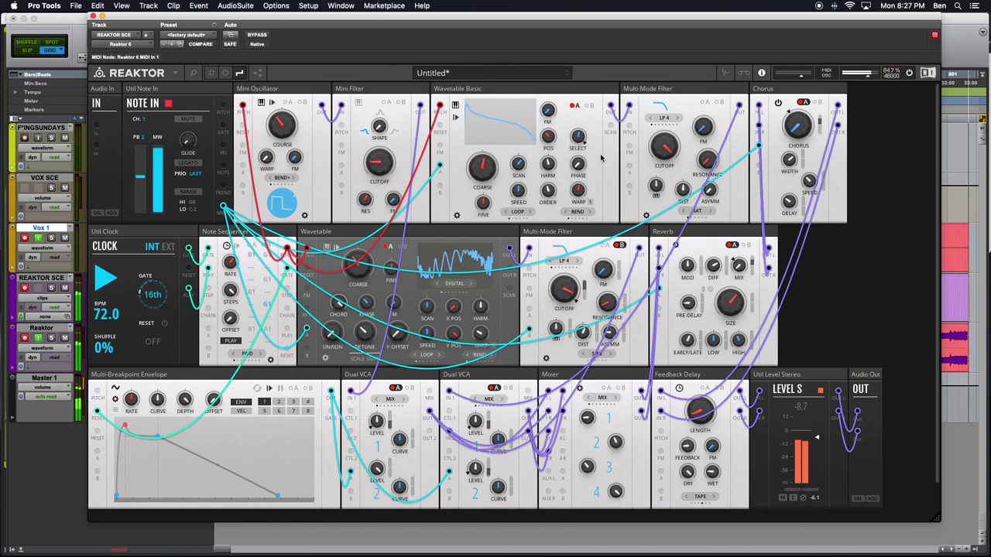
mouse_move(578, 303)
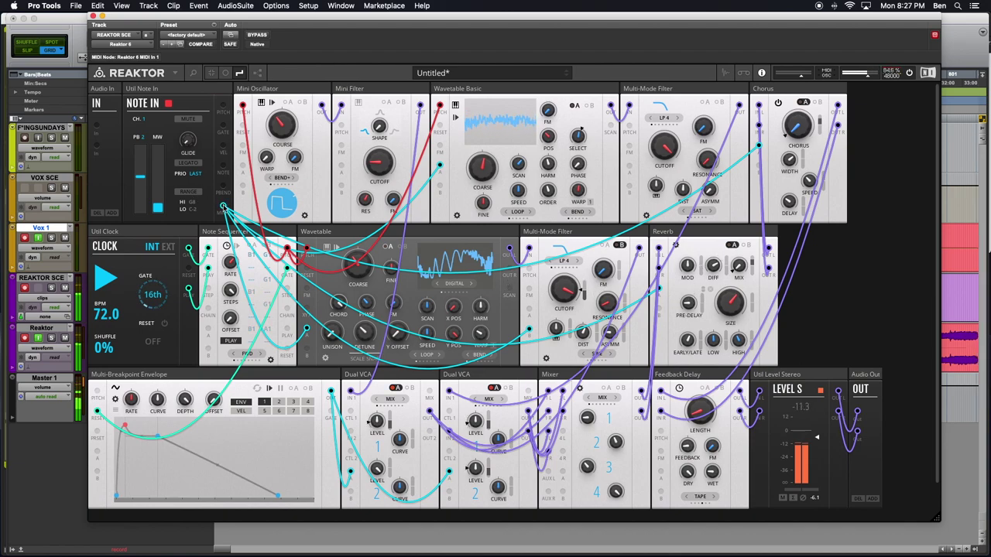
left_click_drag(223, 208, 662, 311)
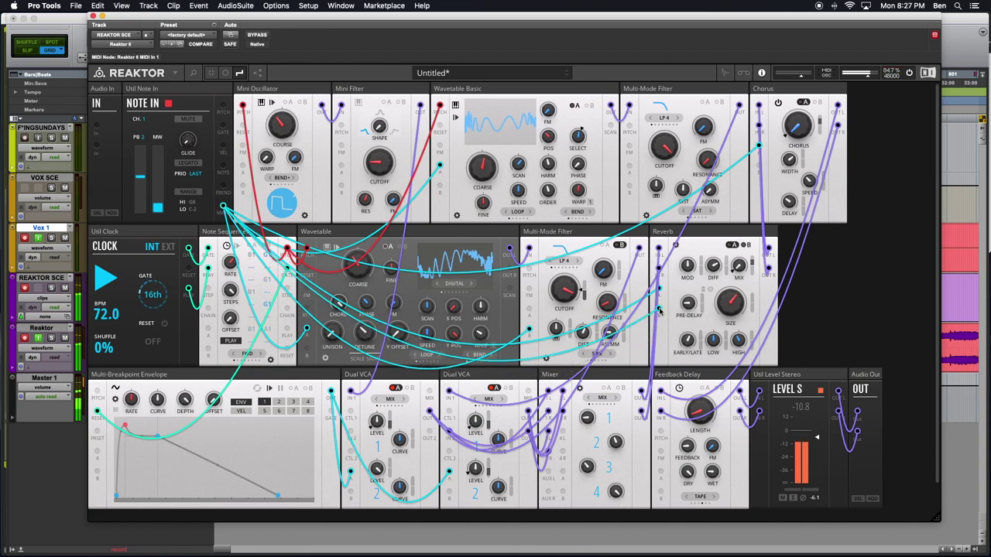
right_click(662, 311)
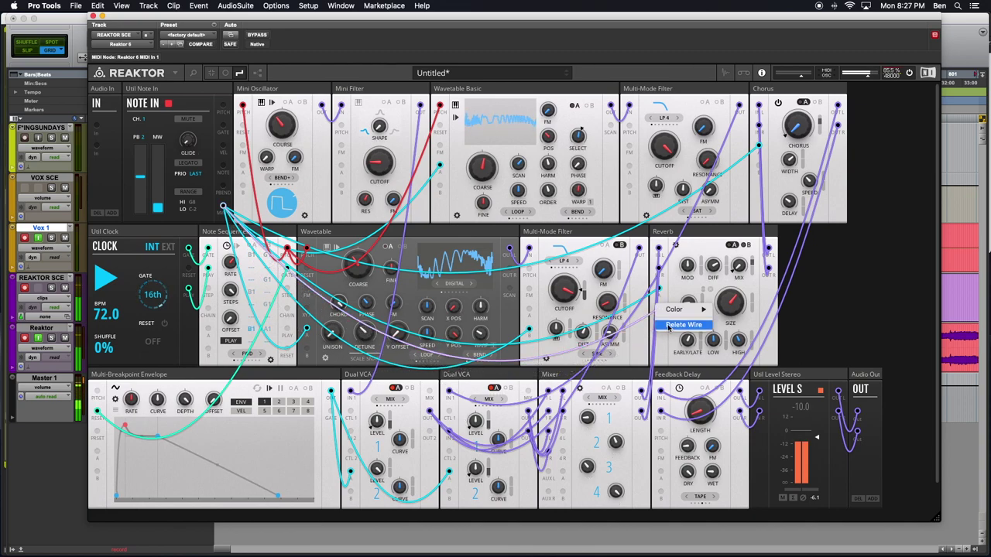
left_click(683, 324)
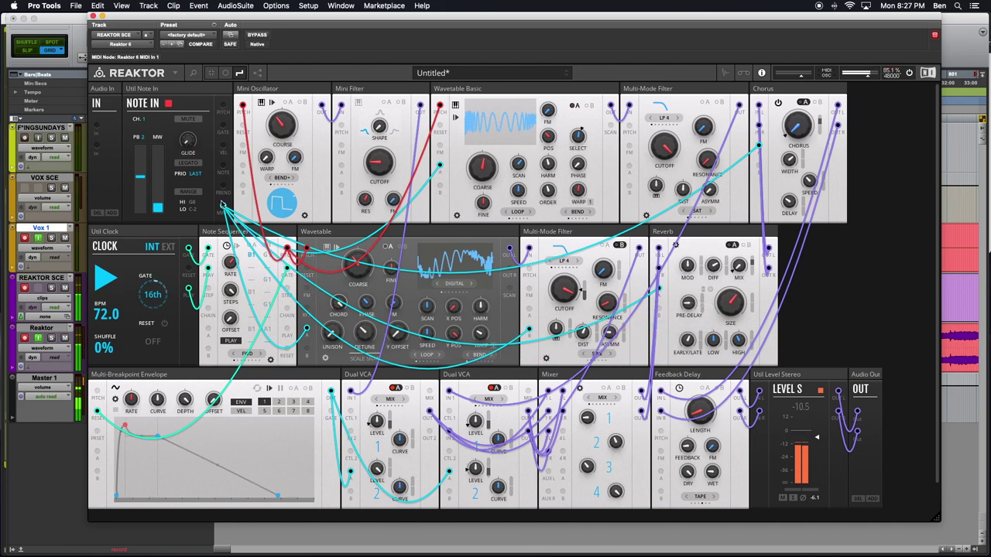
Patch Note In's mod-wheel output to the B inputs of the top-row Multi-Mode Filter and Mini Filter, and show Mini Filter's Mod B amounts
left_click_drag(223, 208, 629, 187)
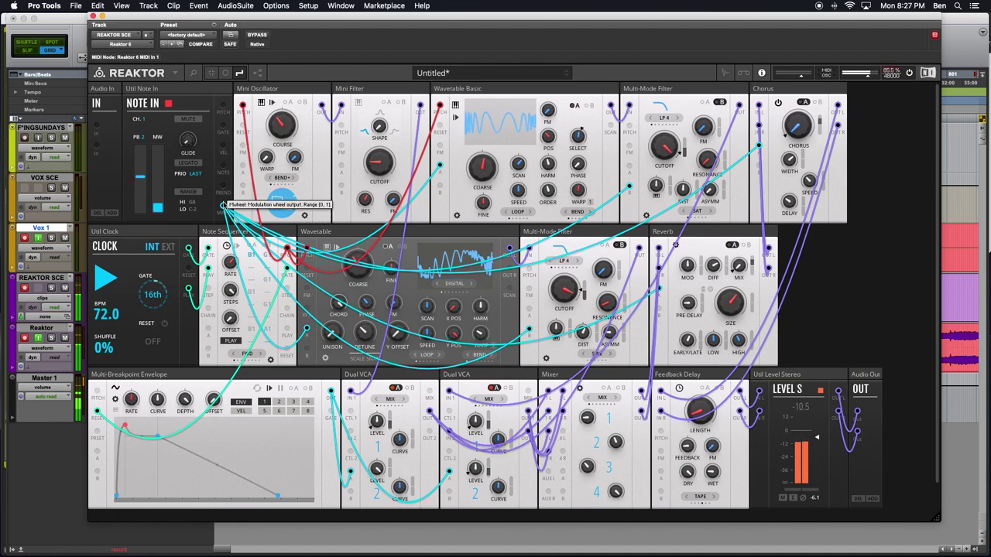
left_click_drag(223, 206, 339, 188)
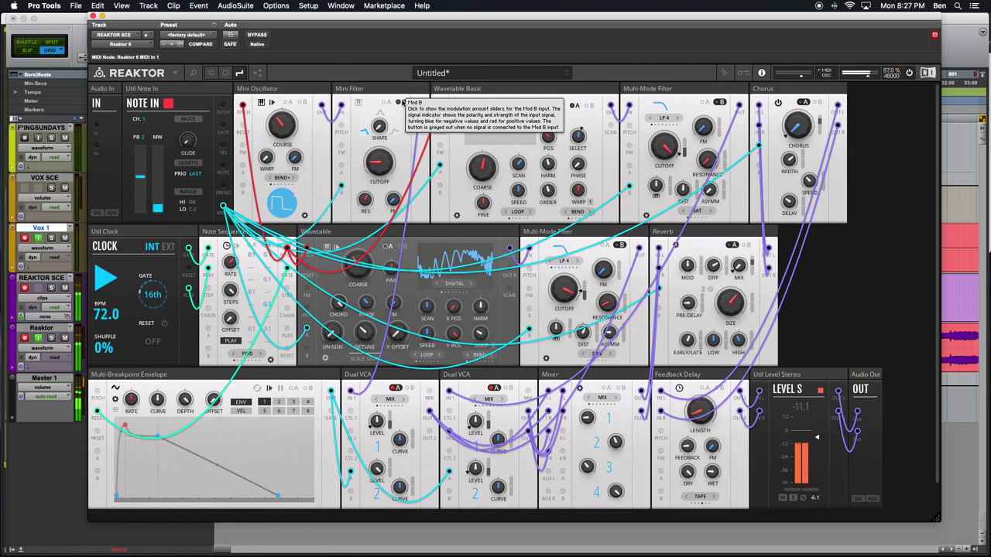
left_click(402, 102)
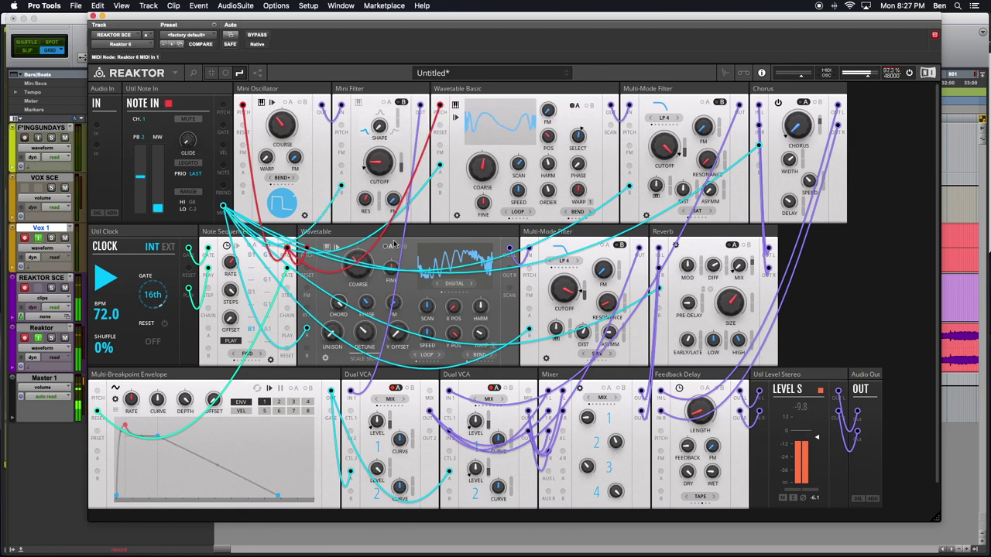